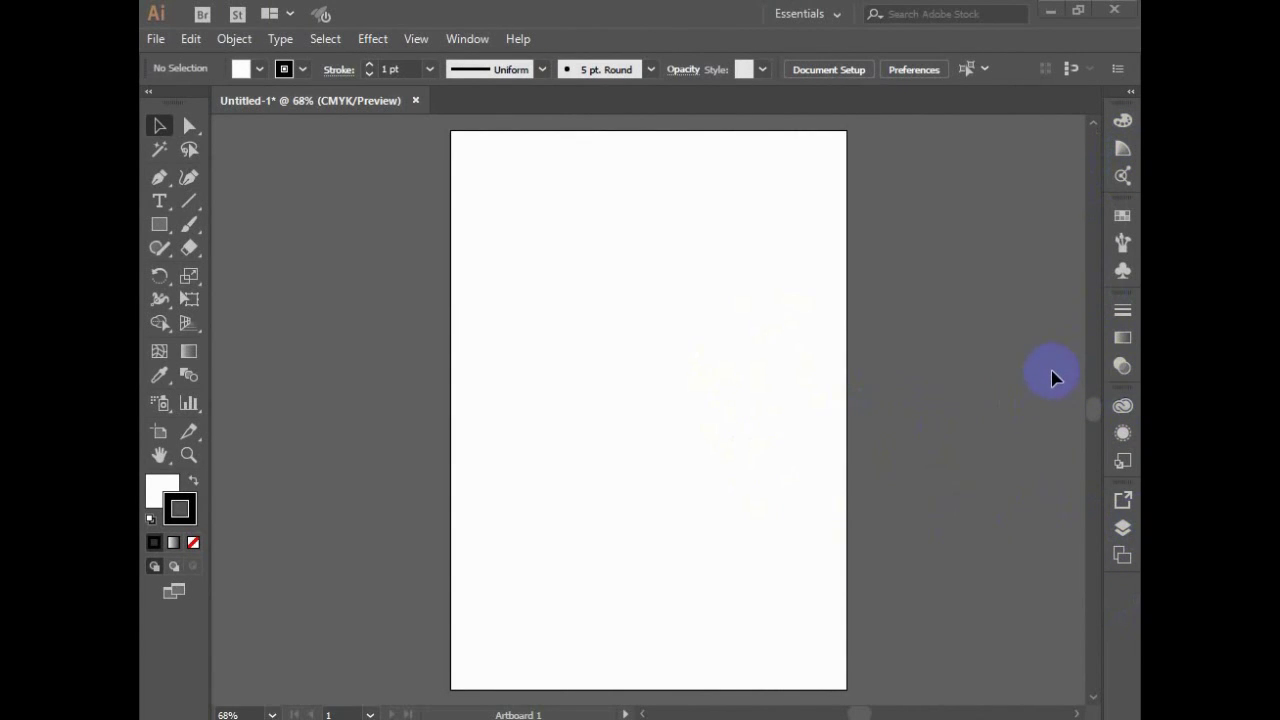
Show the Pathfinder panel from the Window menu beside the empty artboard.
left_click(469, 40)
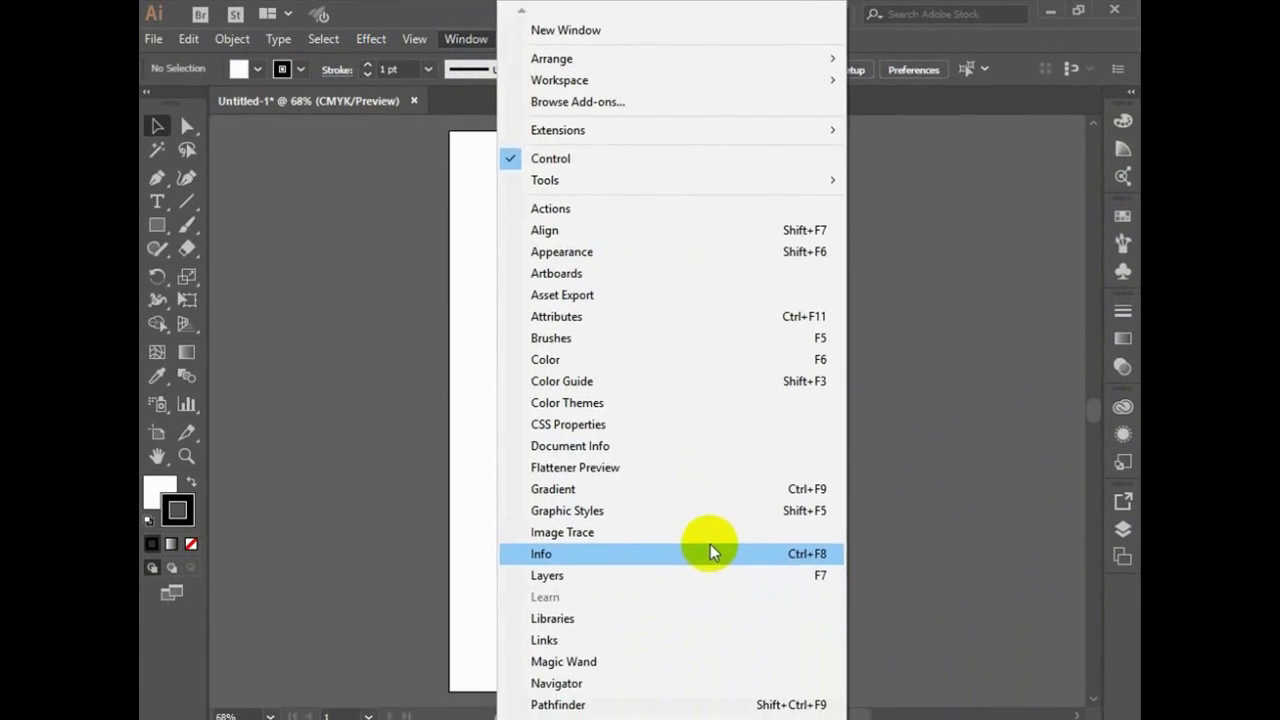
left_click(700, 704)
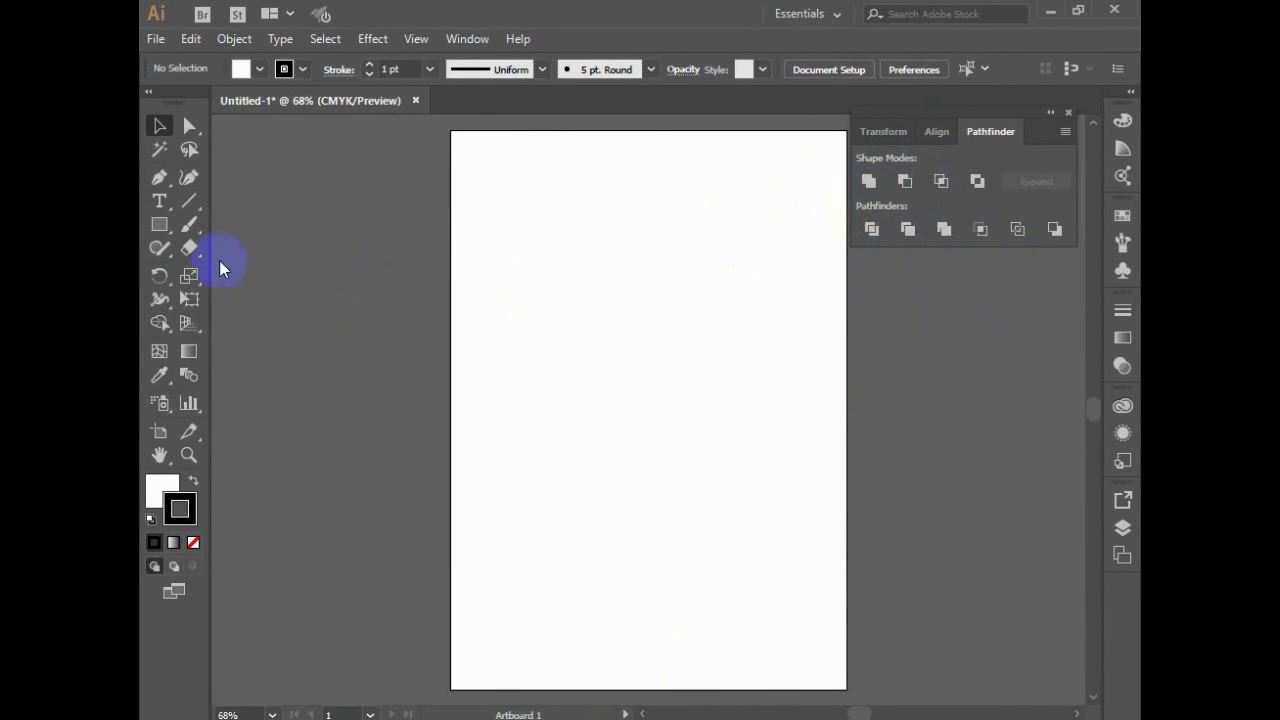
Draw a circle on the left of the artboard and place an overlapping copy to its right.
left_click(164, 230)
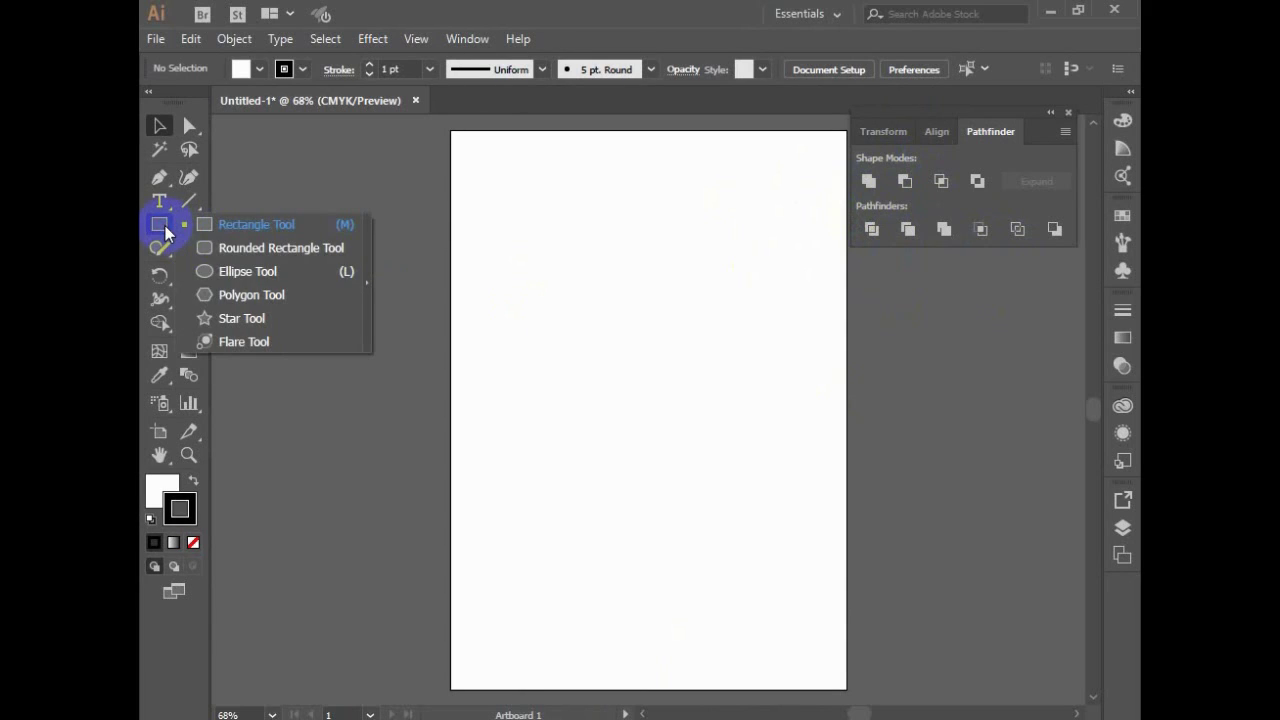
left_click(247, 271)
left_click_drag(479, 267, 568, 356)
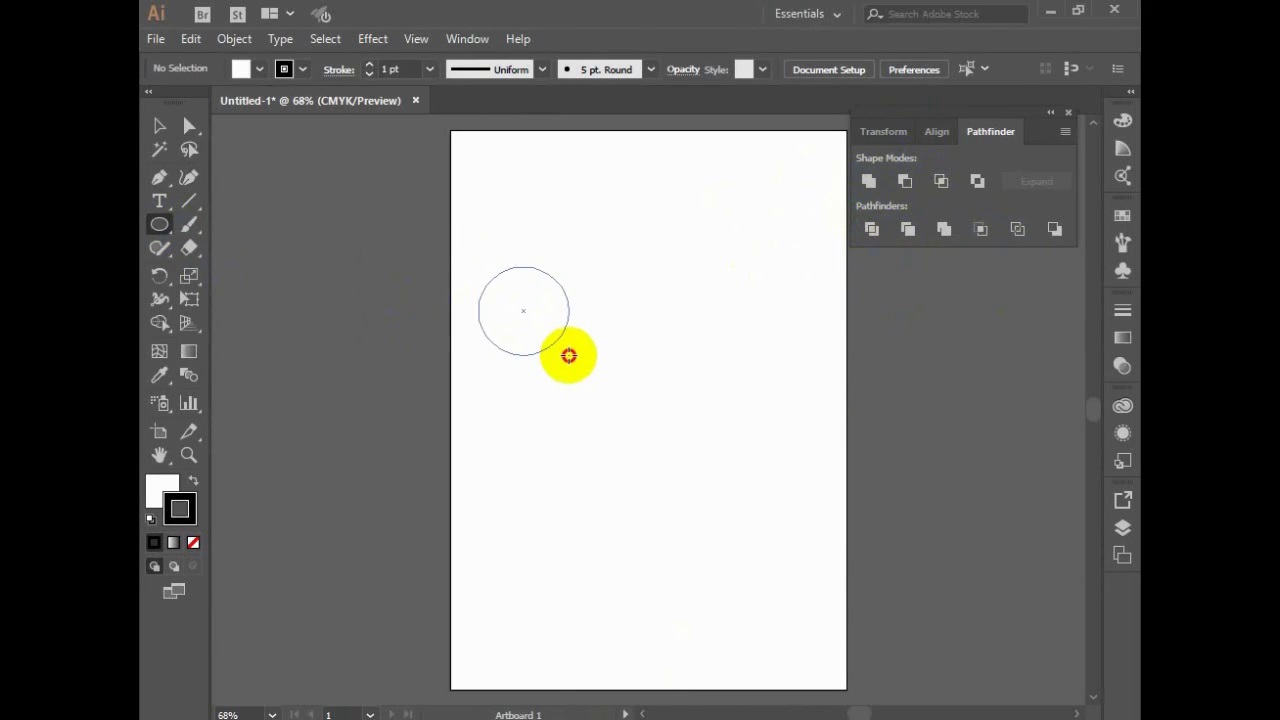
key("v")
mouse_move(553, 340)
left_mouse_down()
mouse_move(607, 342)
mouse_move(600, 362)
left_mouse_up()
left_click(594, 363)
Unite the two circles into a cloud shape near the top, and overlap the lower circle pair.
mouse_move(684, 424)
left_mouse_down()
mouse_move(543, 334)
mouse_move(635, 374)
mouse_move(643, 514)
left_mouse_up()
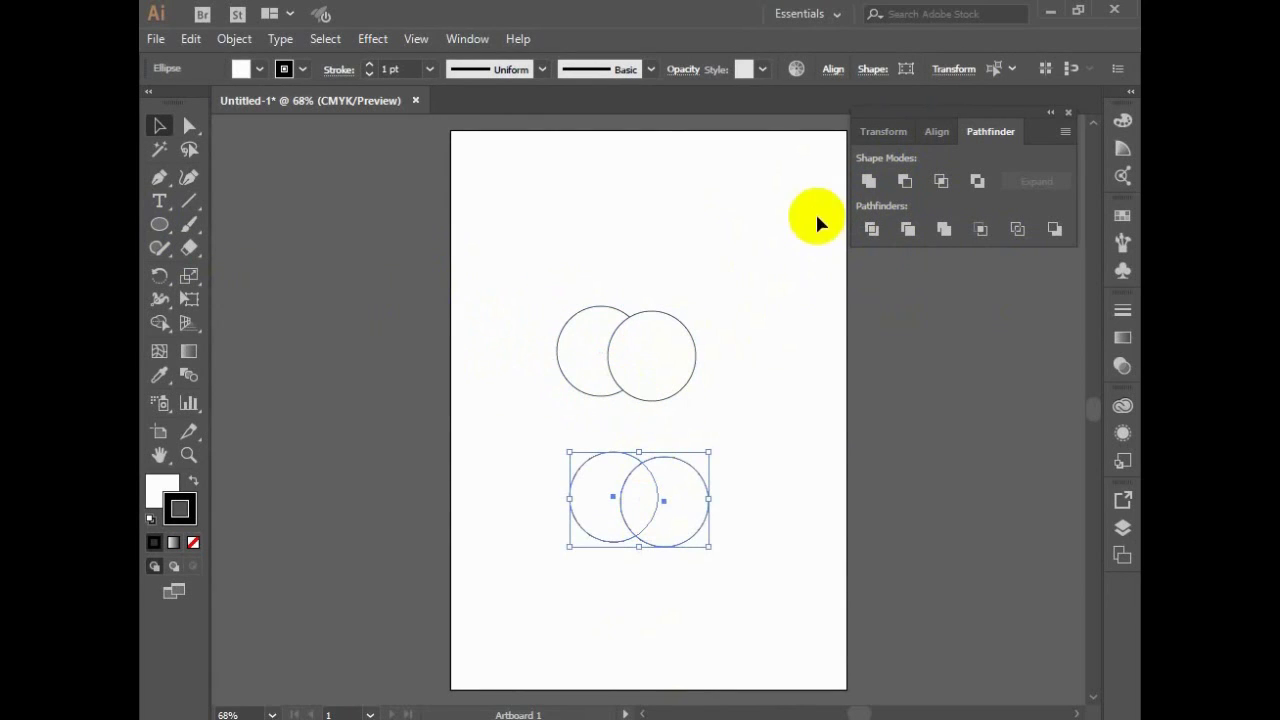
left_click(869, 190)
left_click_drag(643, 537, 683, 539)
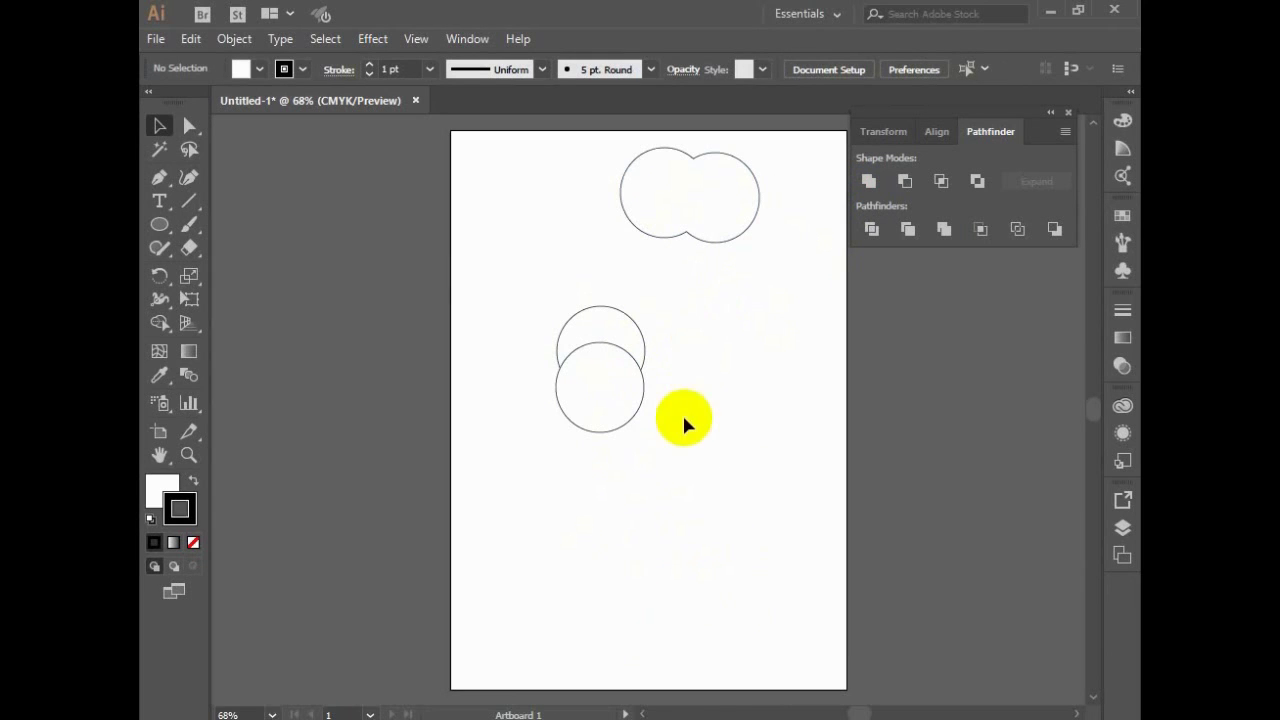
left_click_drag(622, 373, 588, 347)
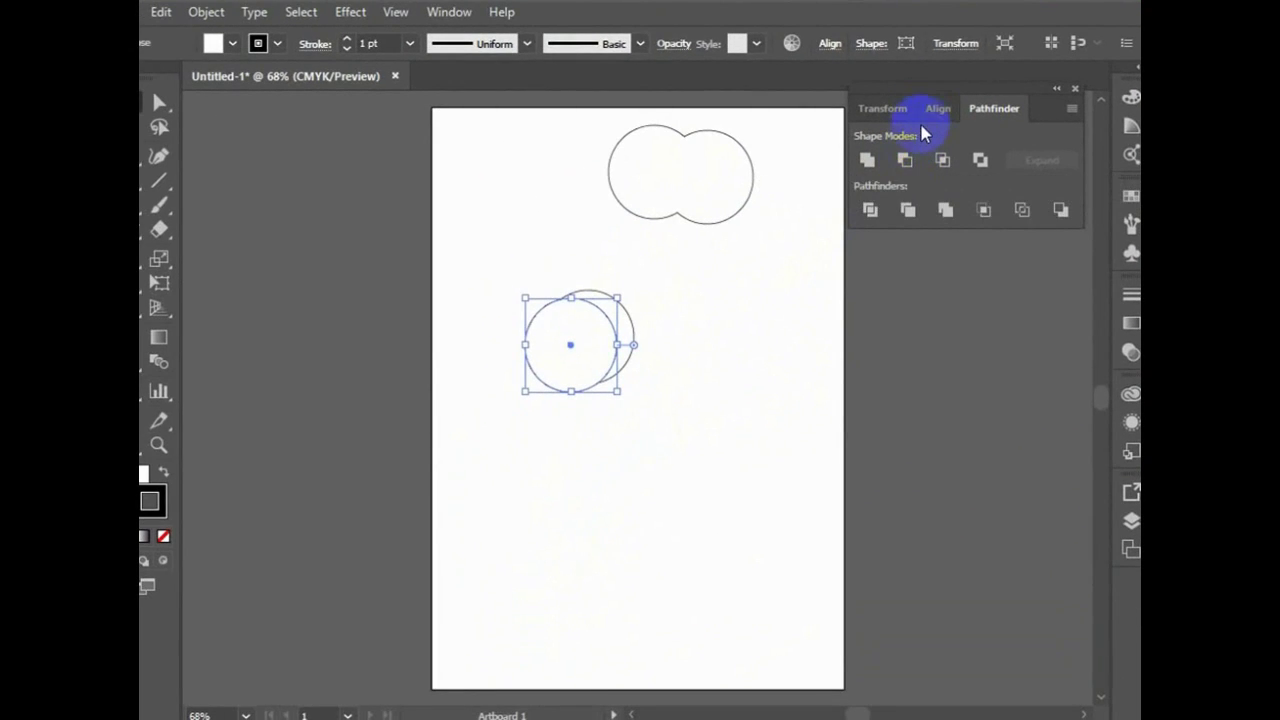
left_click(724, 368)
Fill the right circle red from the Fill swatches.
left_click(622, 327)
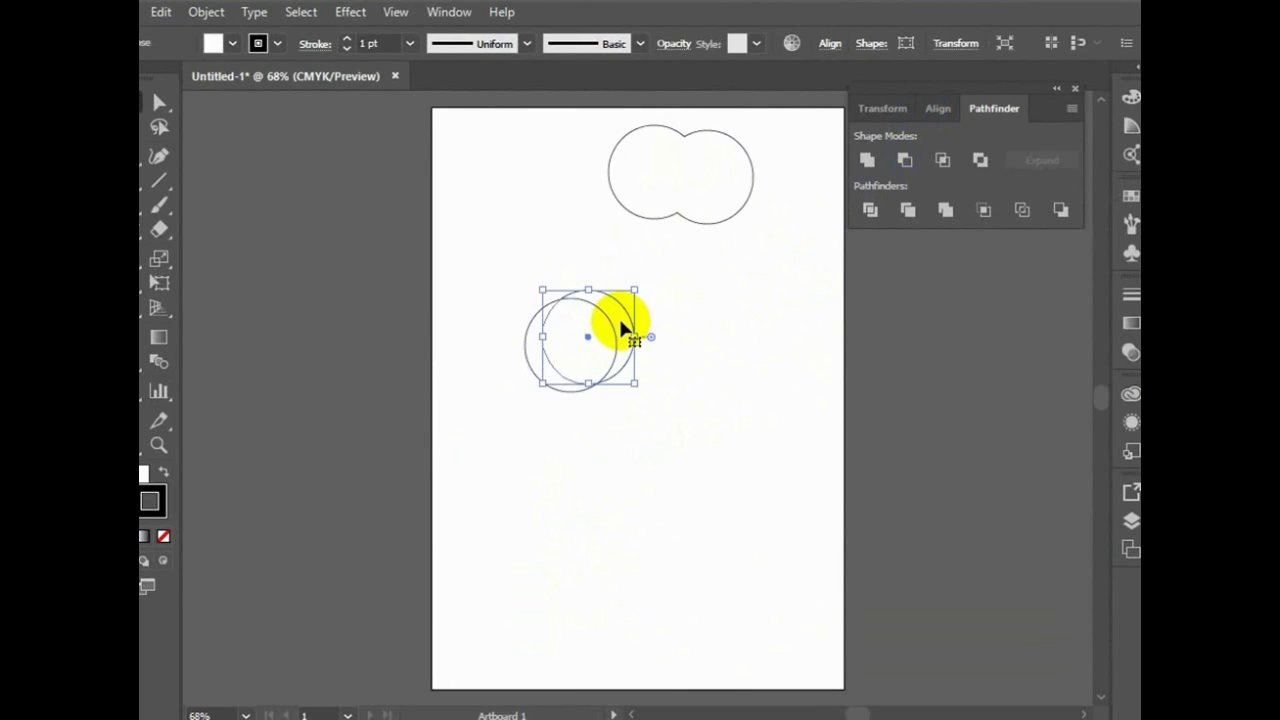
left_click(232, 43)
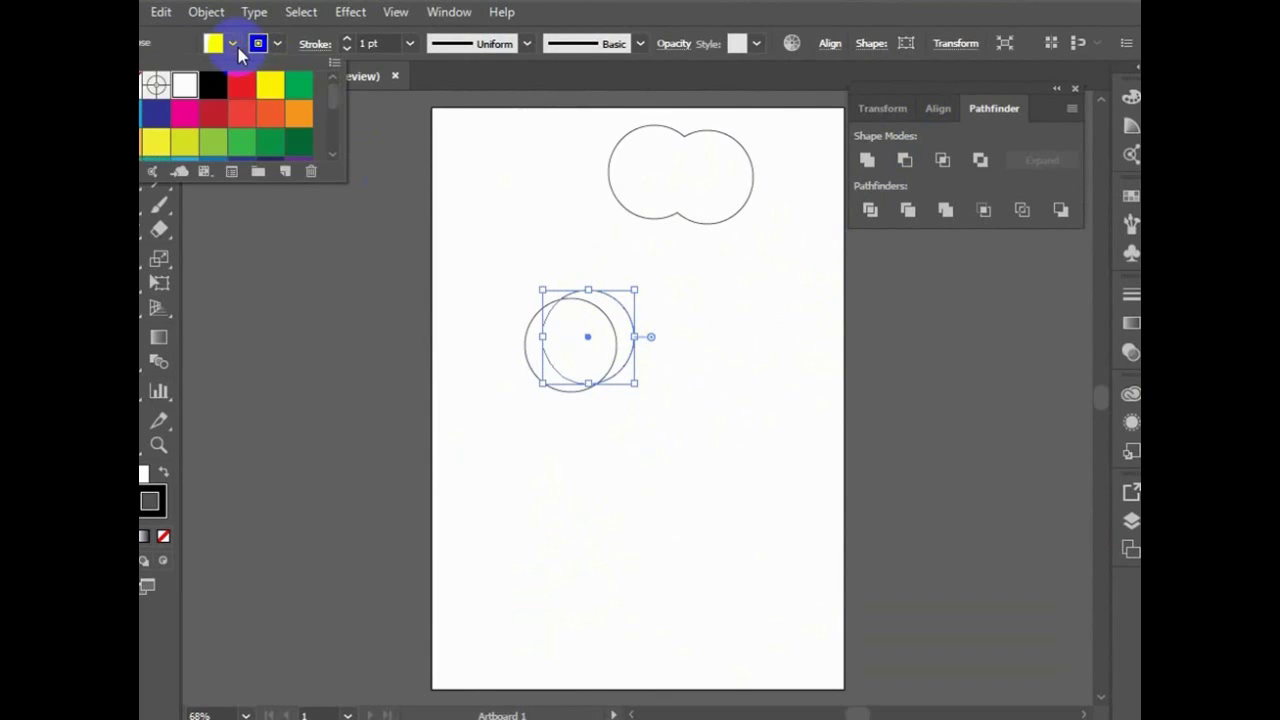
left_click(167, 121)
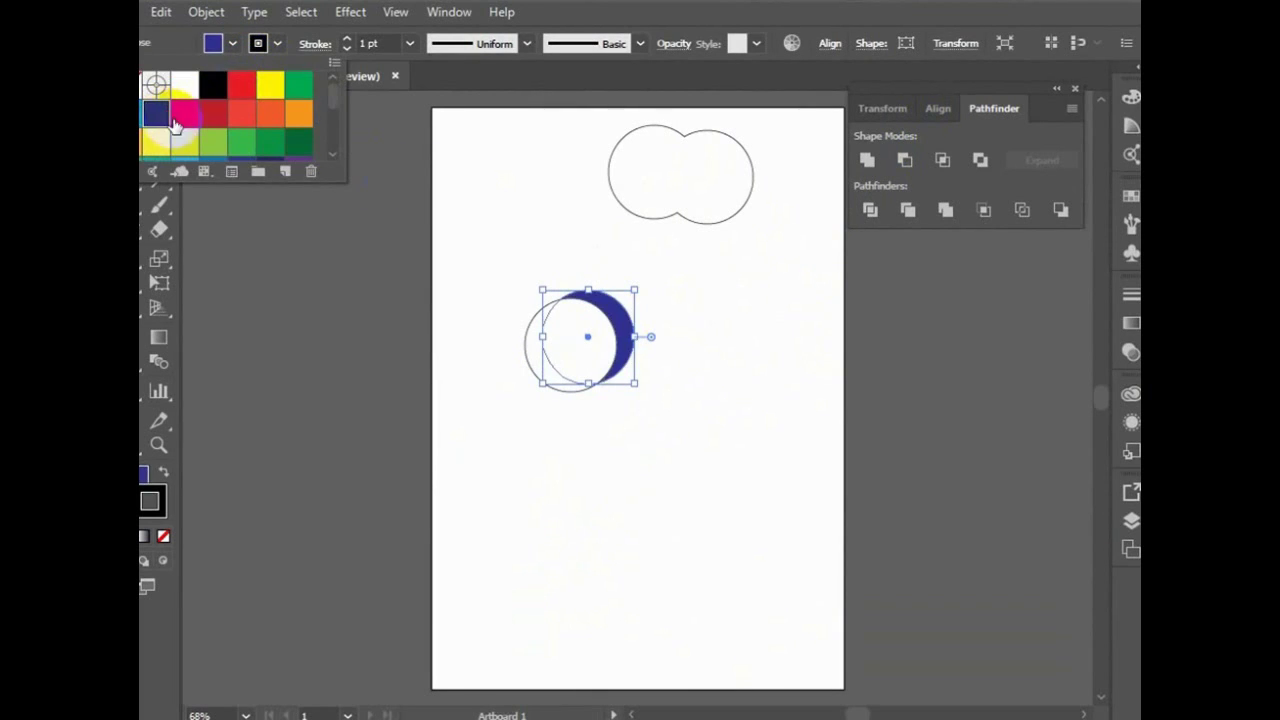
left_click(214, 116)
left_click(543, 505)
left_click(600, 486)
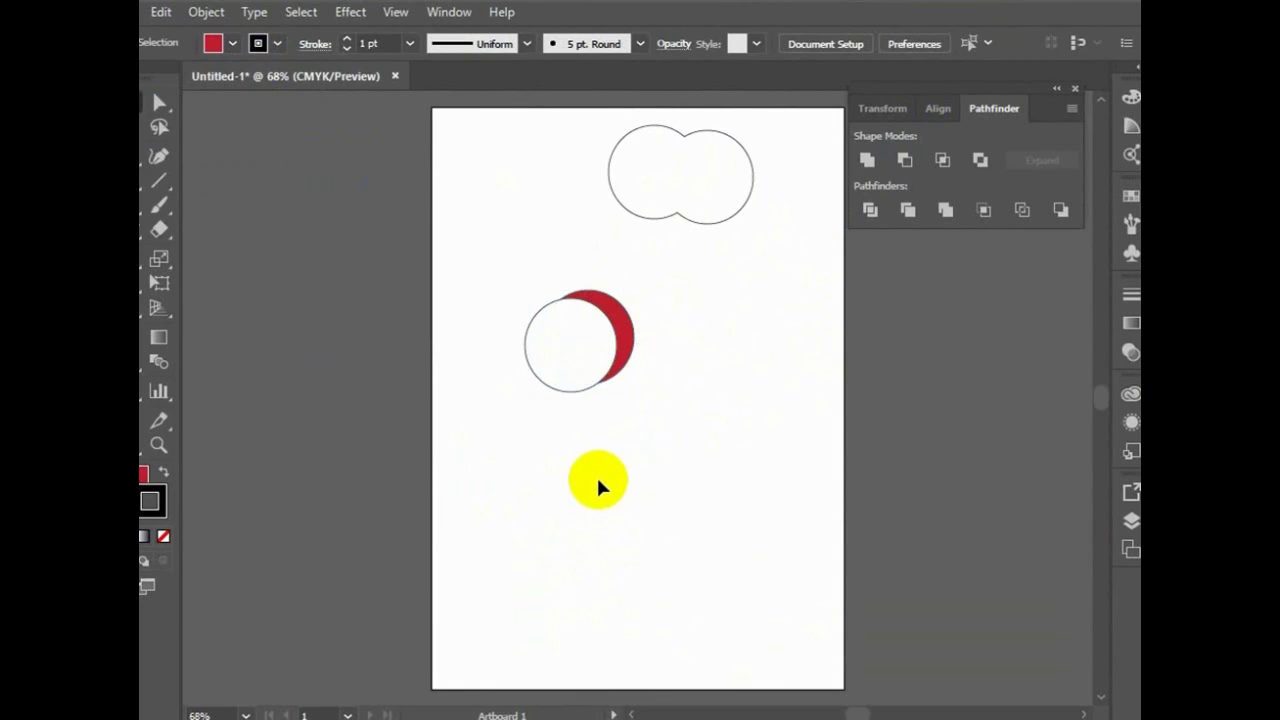
Offset the white circle and apply Minus Front to leave a red crescent.
mouse_move(586, 357)
left_mouse_down()
mouse_move(643, 351)
mouse_move(645, 328)
mouse_move(603, 367)
left_mouse_up()
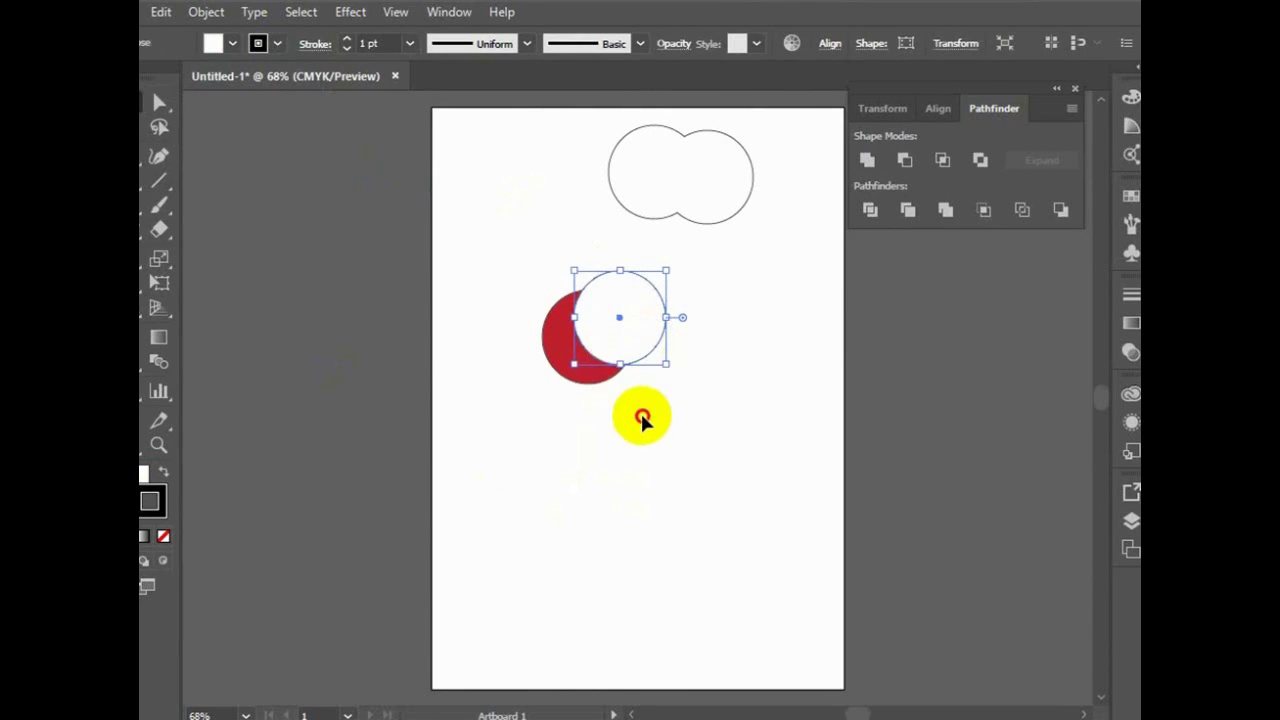
mouse_move(640, 417)
left_mouse_down()
mouse_move(586, 343)
mouse_move(585, 226)
left_mouse_up()
left_click(905, 160)
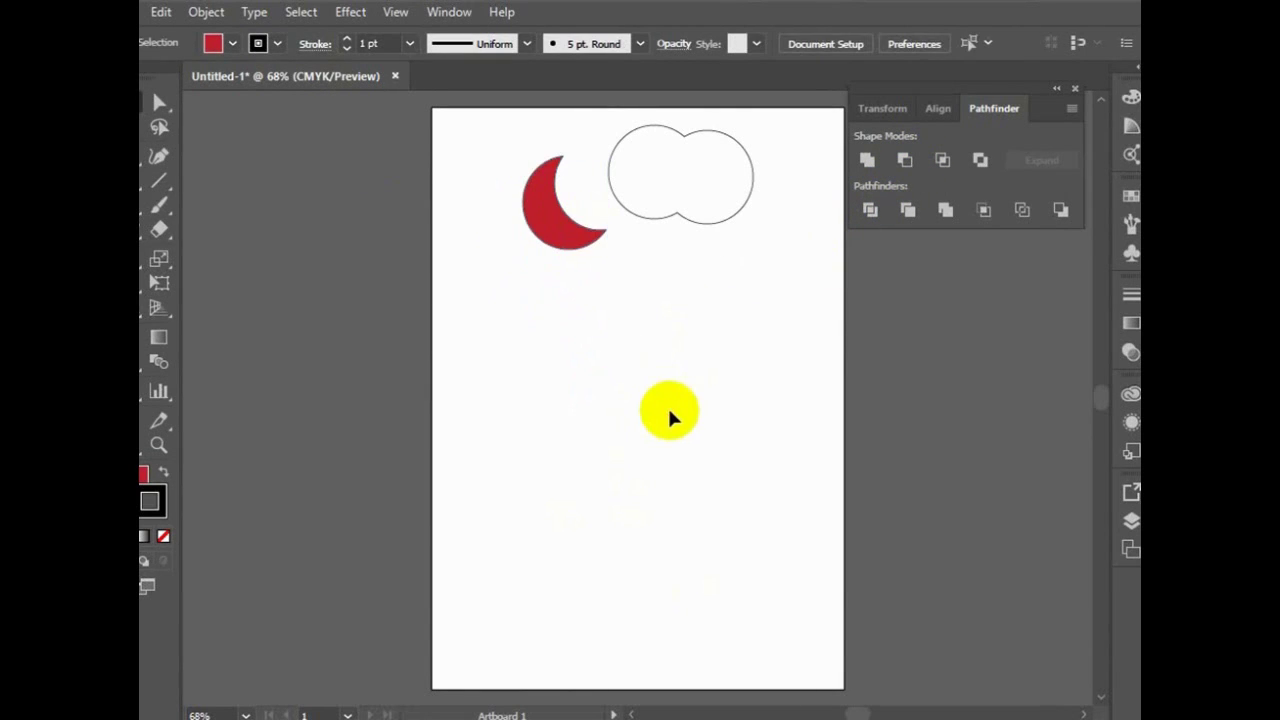
Fill both circles of the bottom pair black.
left_click(672, 480)
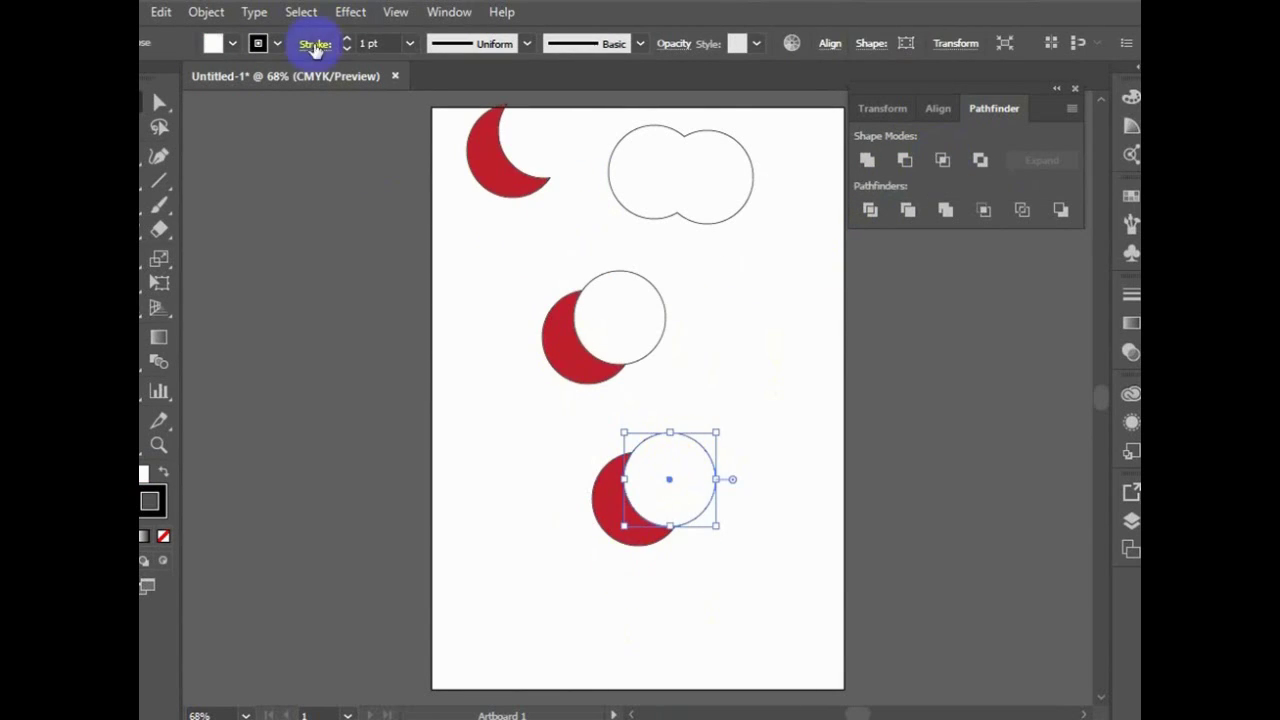
left_click(226, 44)
left_click(242, 86)
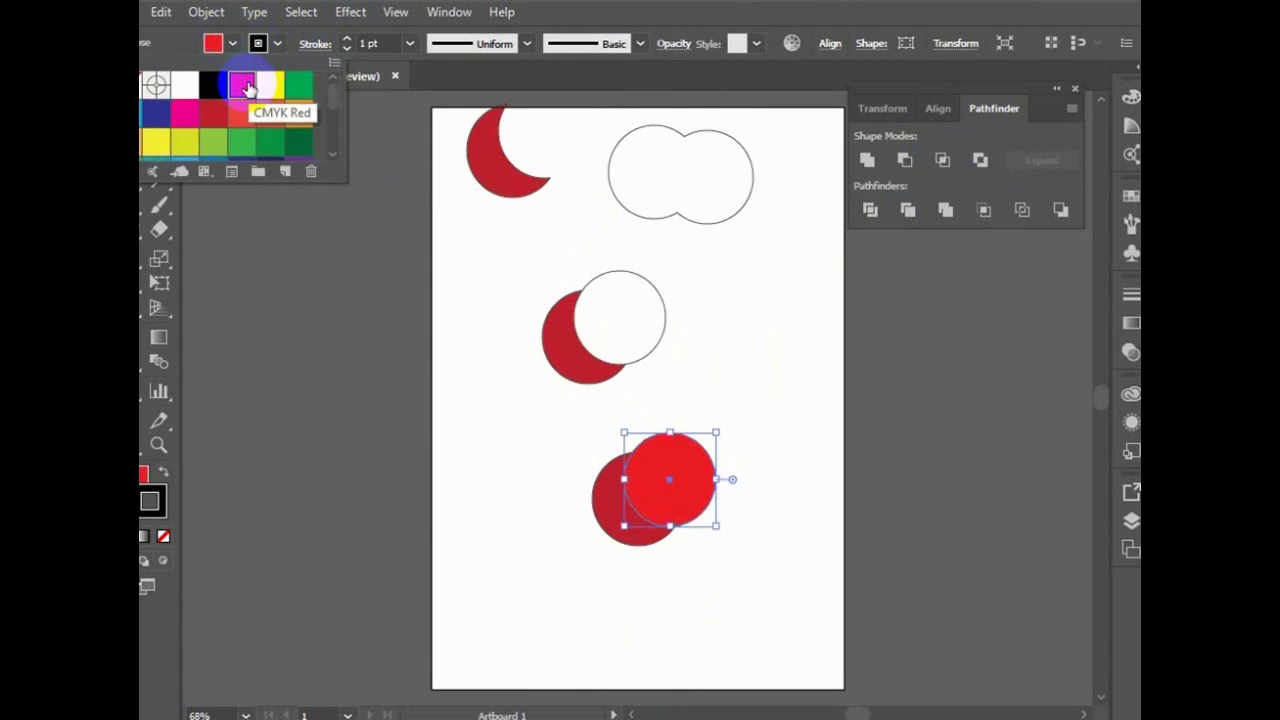
left_click(213, 86)
left_click(588, 535)
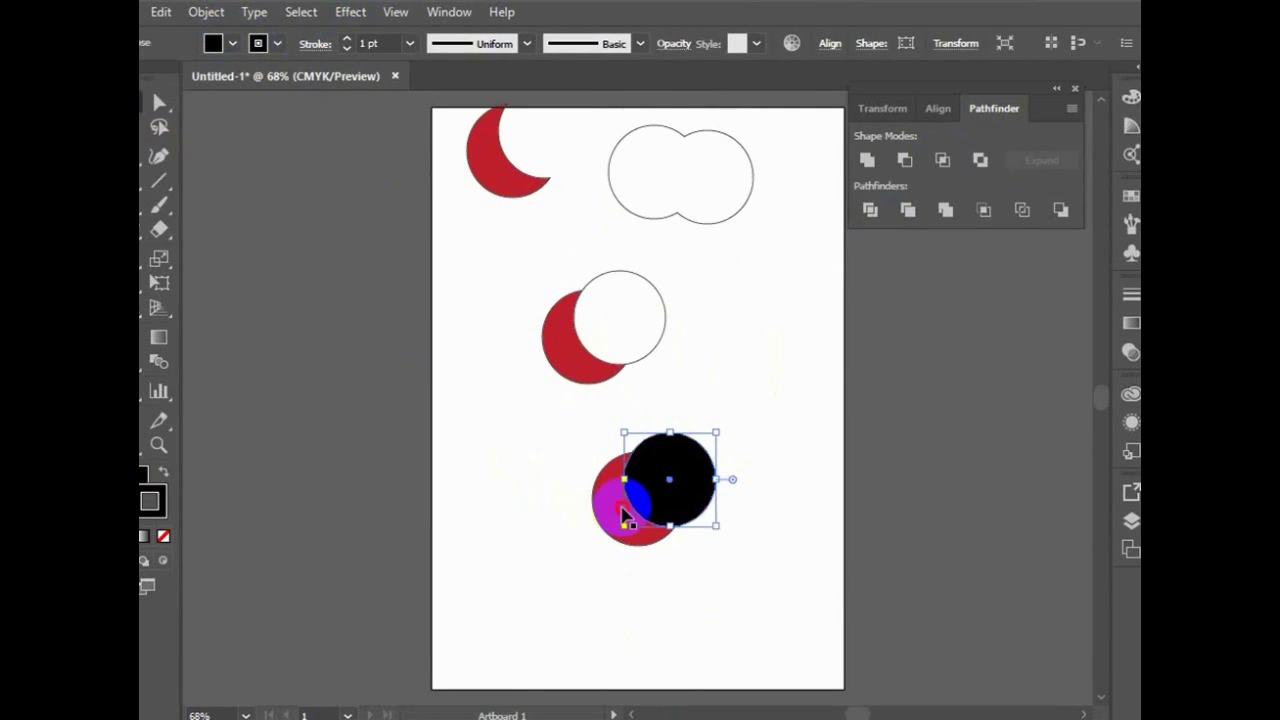
left_click(611, 509)
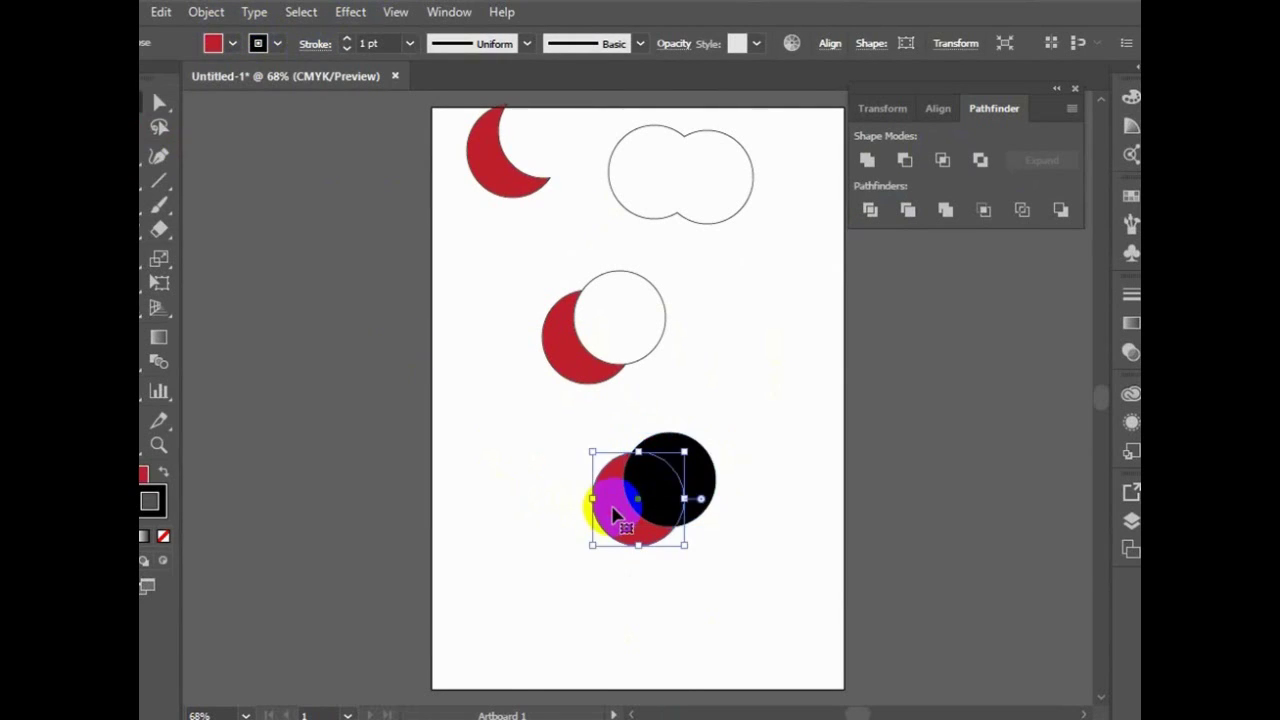
left_click(257, 44)
left_click(214, 92)
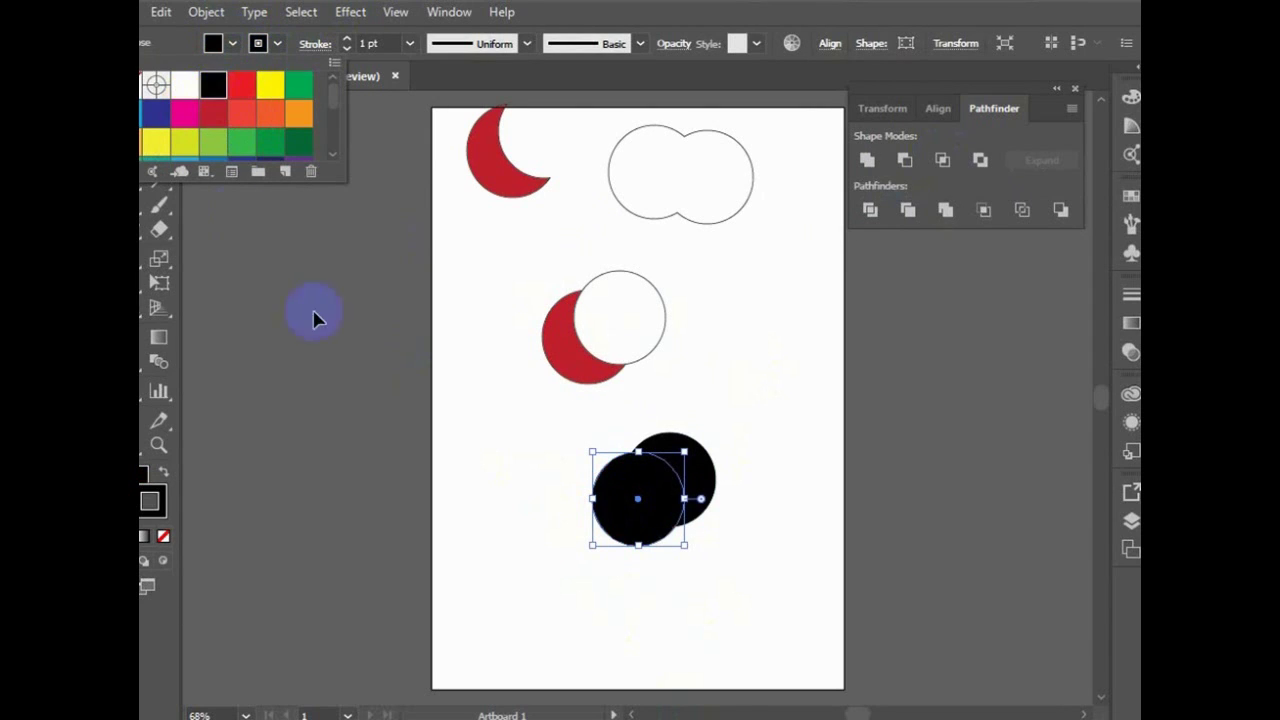
left_click(663, 623)
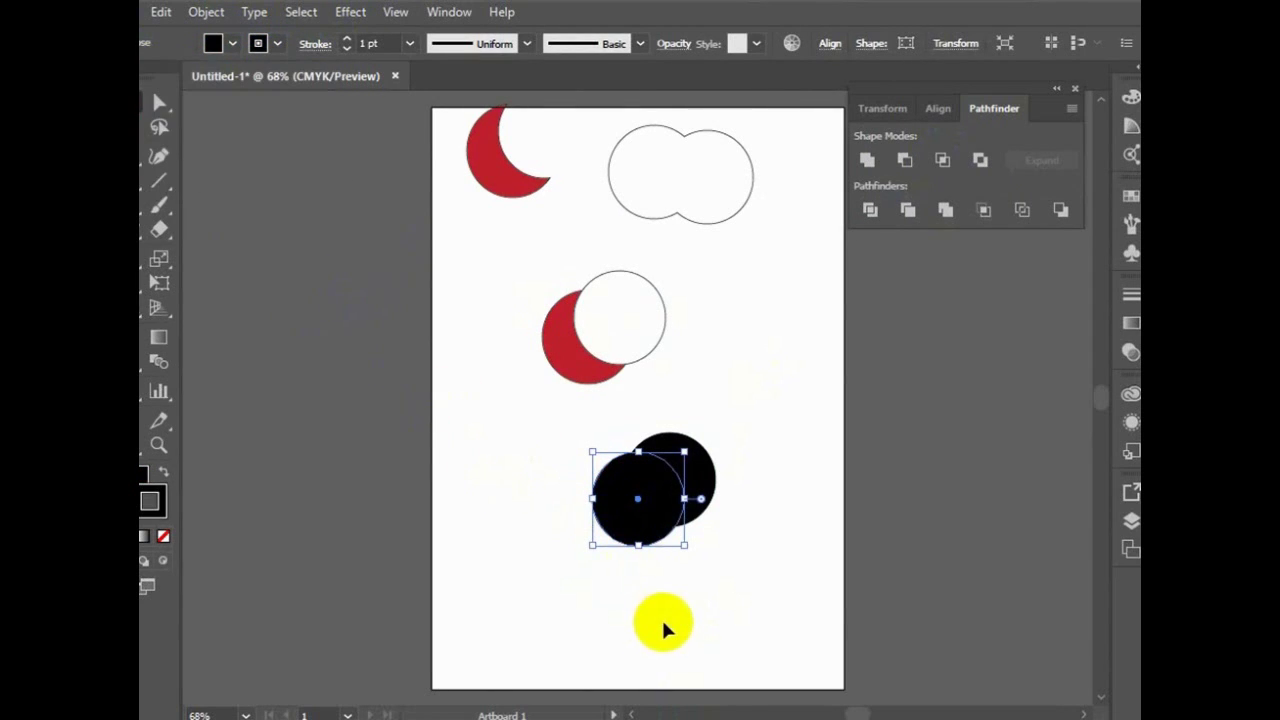
left_click(689, 571)
Select both black circles and apply Intersect to leave a black lens.
left_click(660, 515)
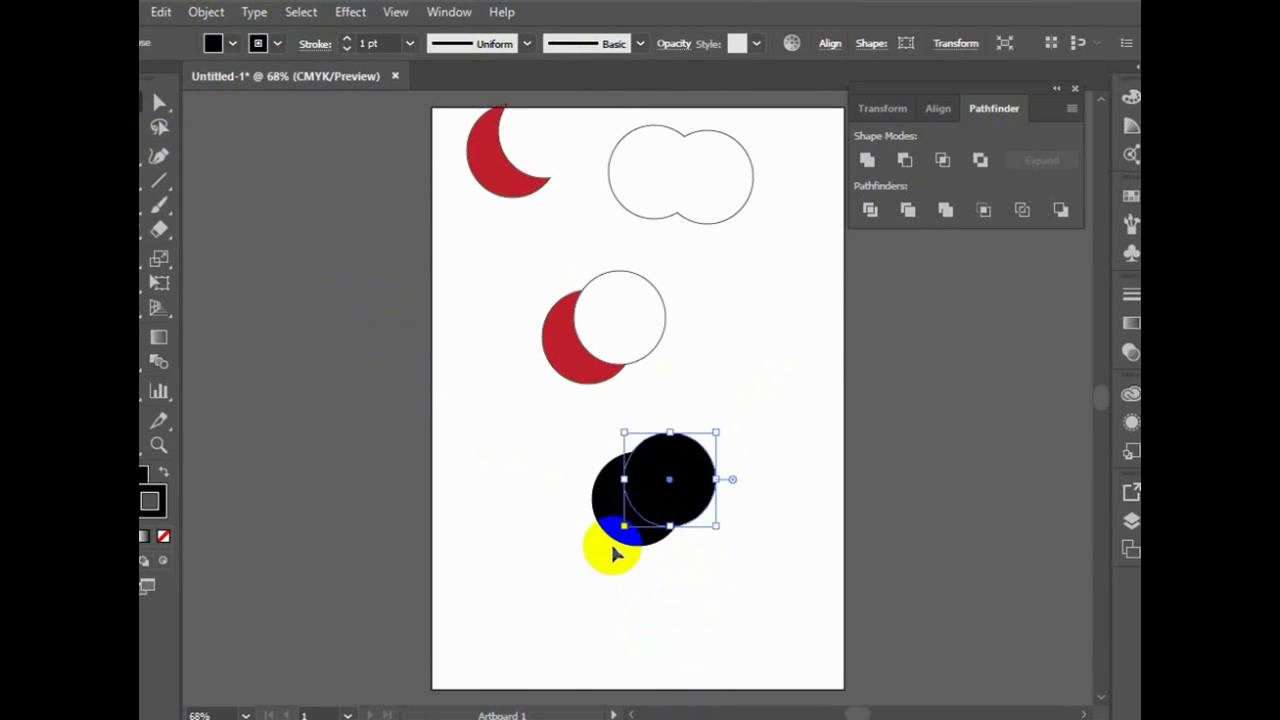
left_click(646, 491)
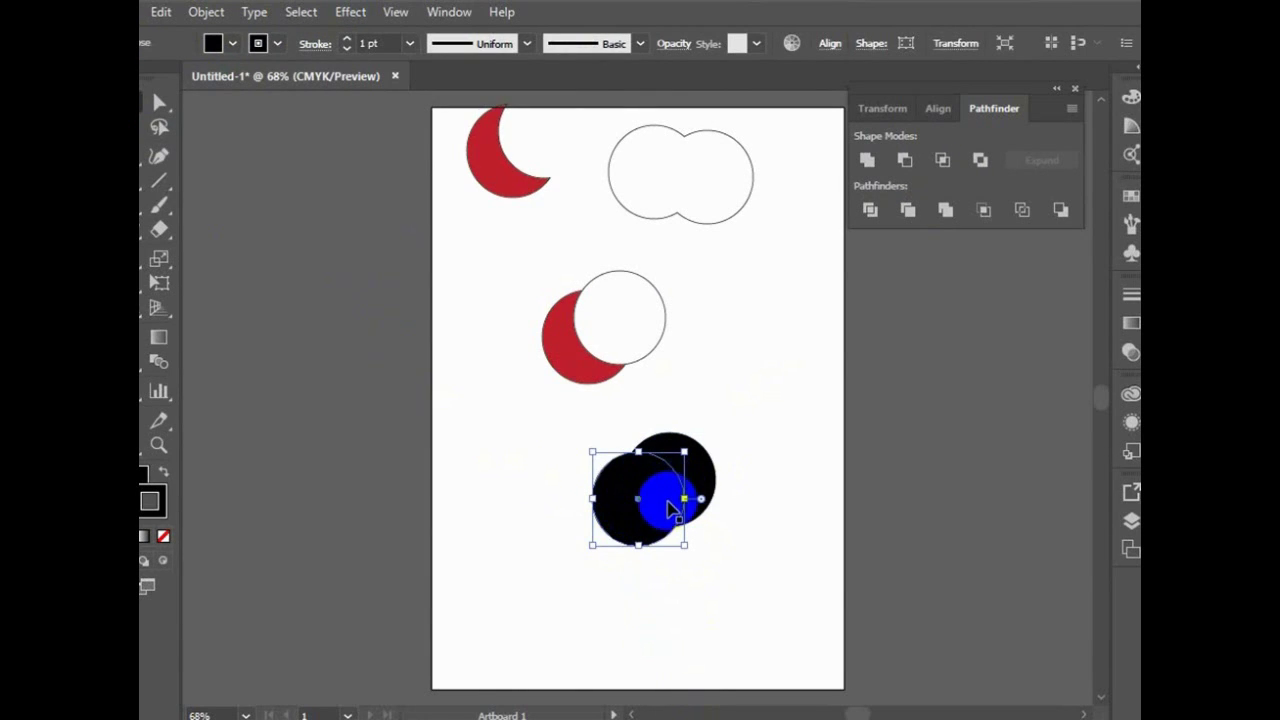
left_click(663, 457, "shift")
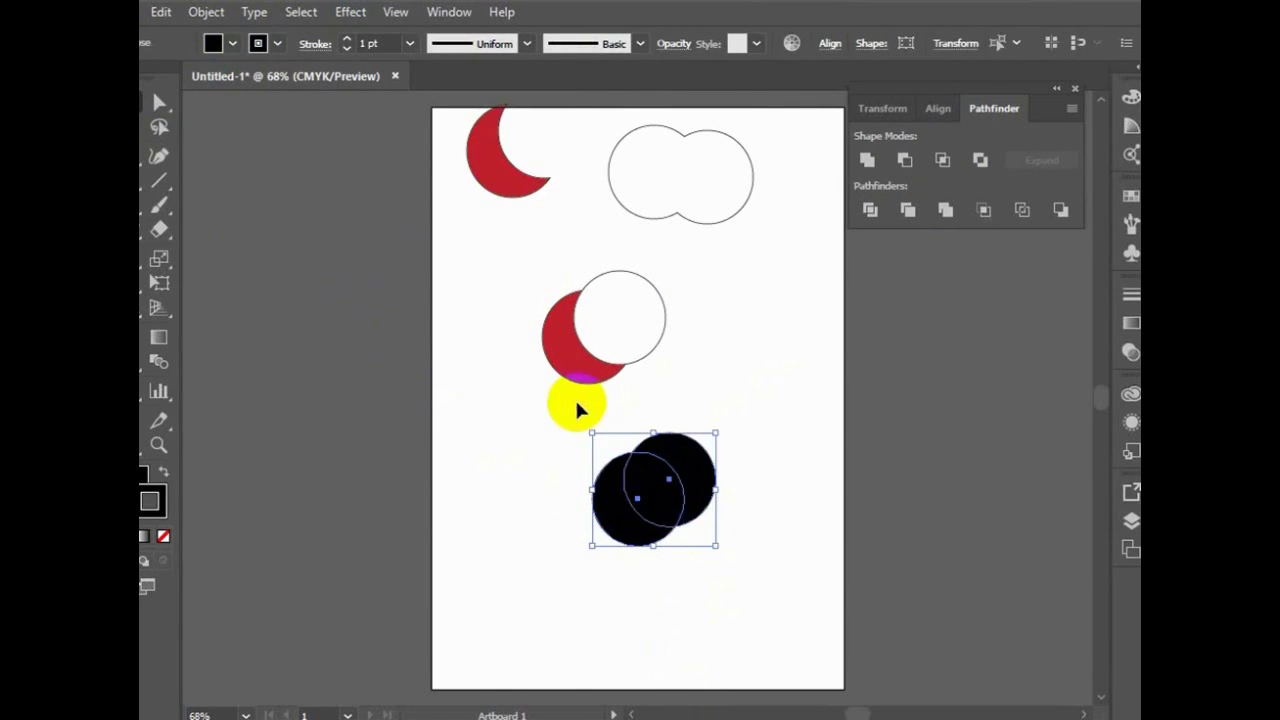
left_click(903, 170)
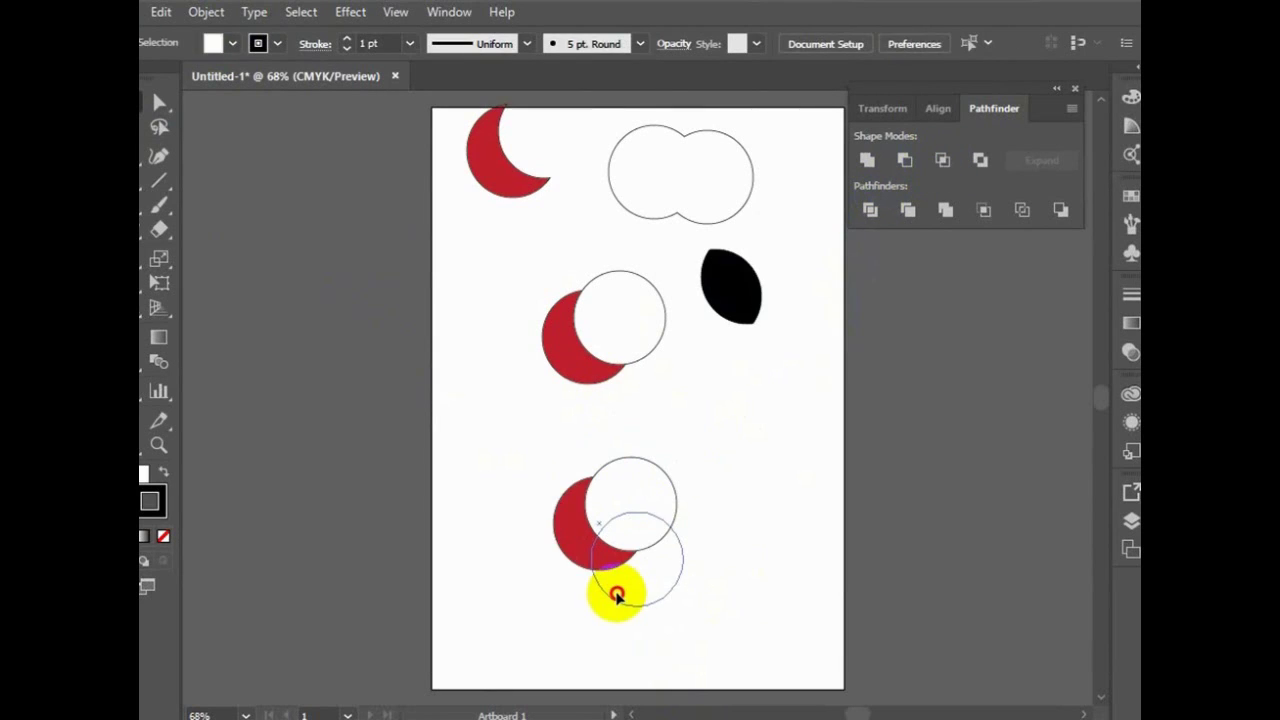
Overlap the red and white circles and intersect them into a lens shape.
left_click_drag(660, 590, 652, 555)
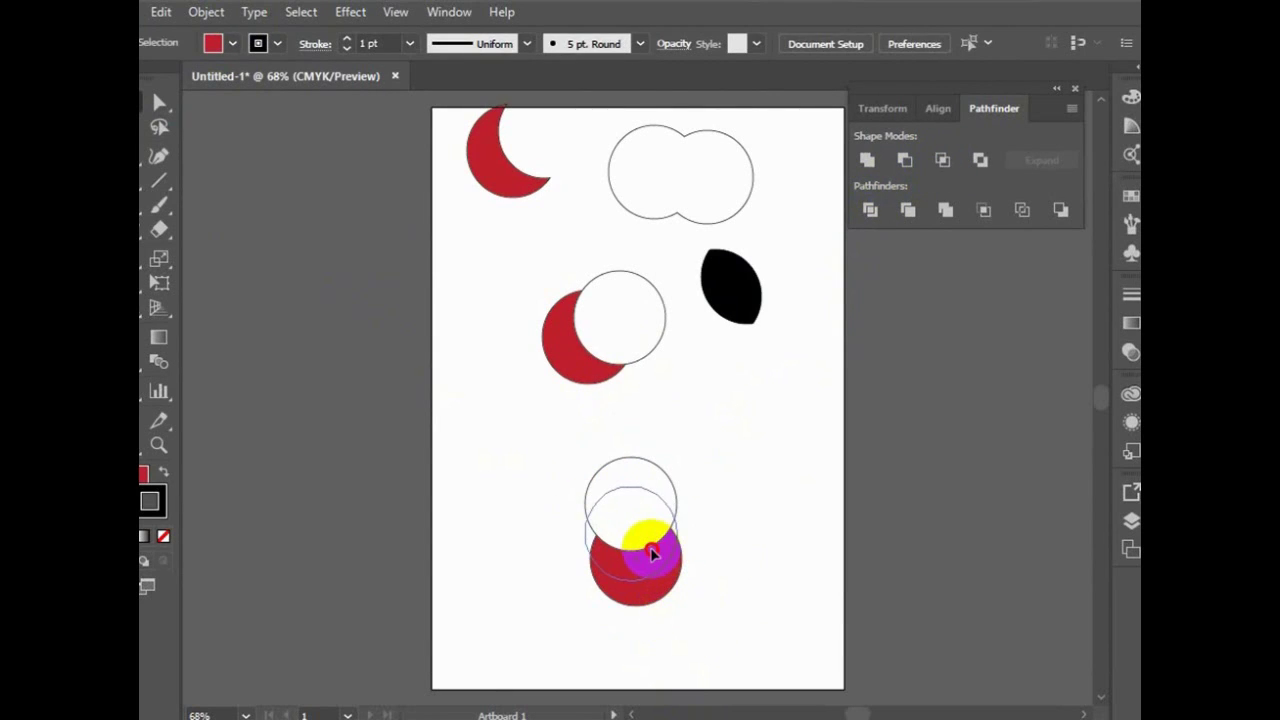
left_click_drag(655, 550, 654, 552)
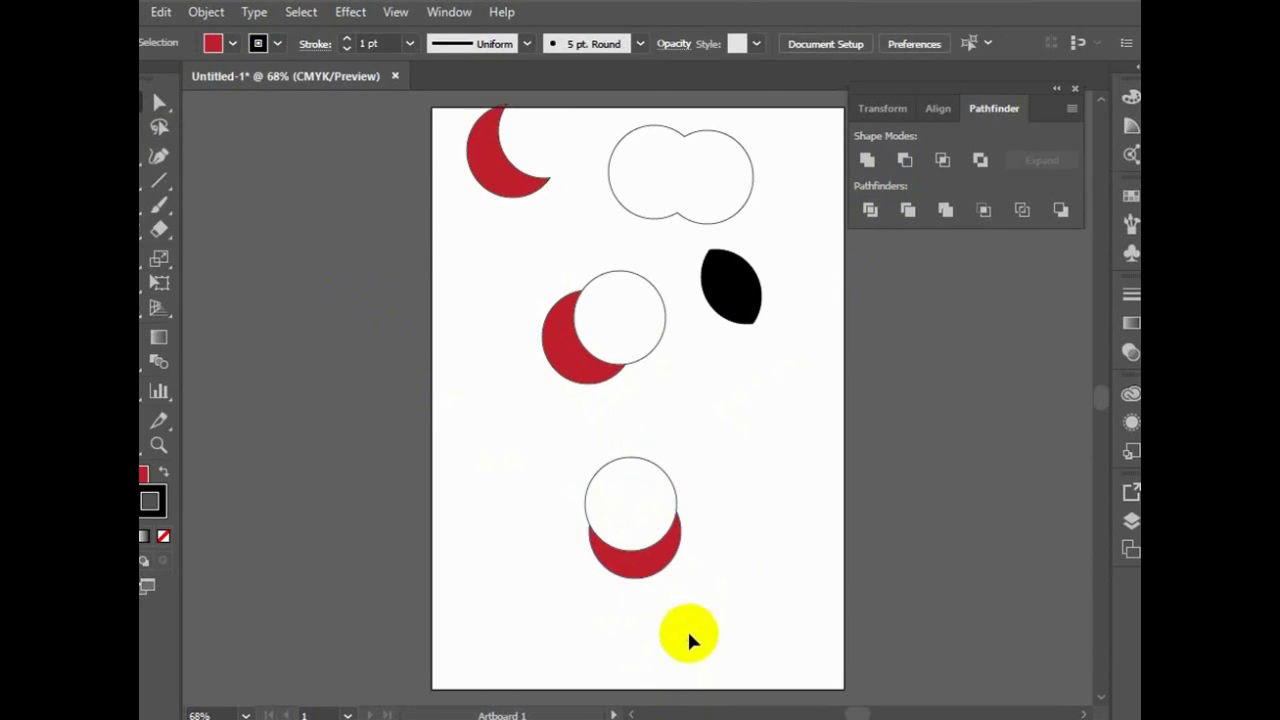
left_click_drag(571, 486, 730, 605)
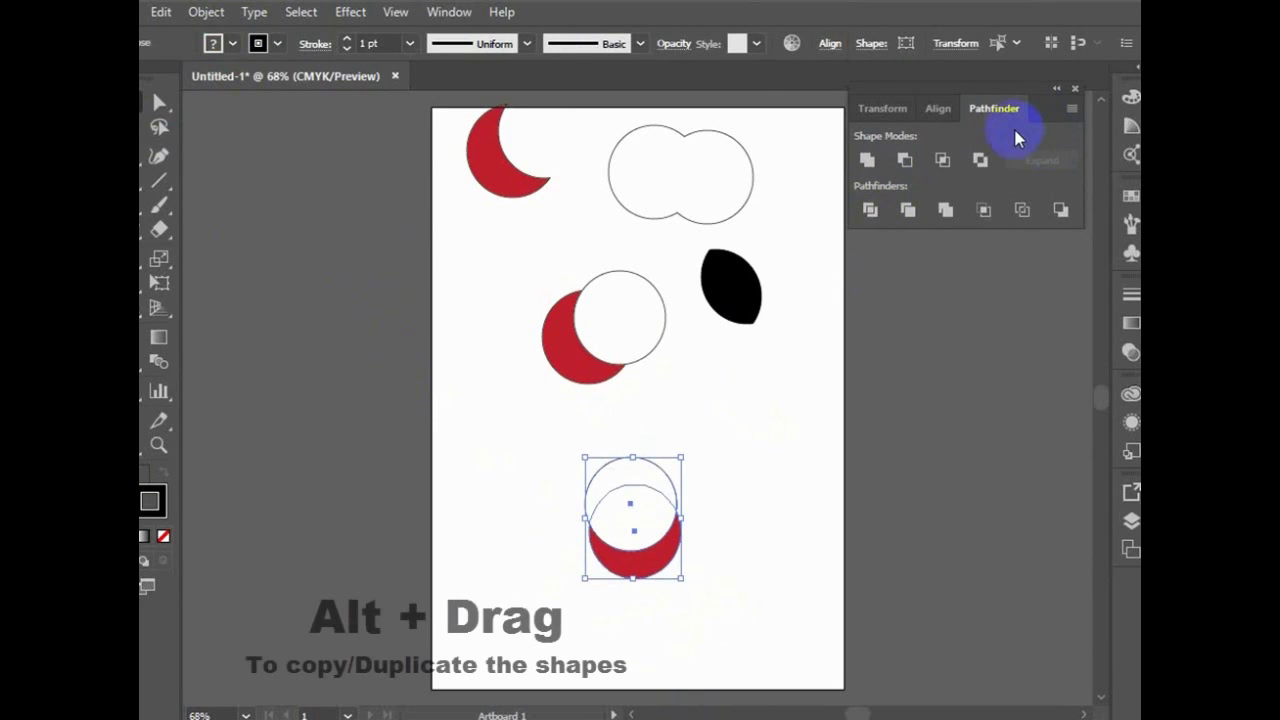
left_click(942, 160)
left_click(743, 543)
Move the lens up-left and place an overlapping copy to its right.
left_click_drag(656, 520, 594, 484)
left_click(686, 551)
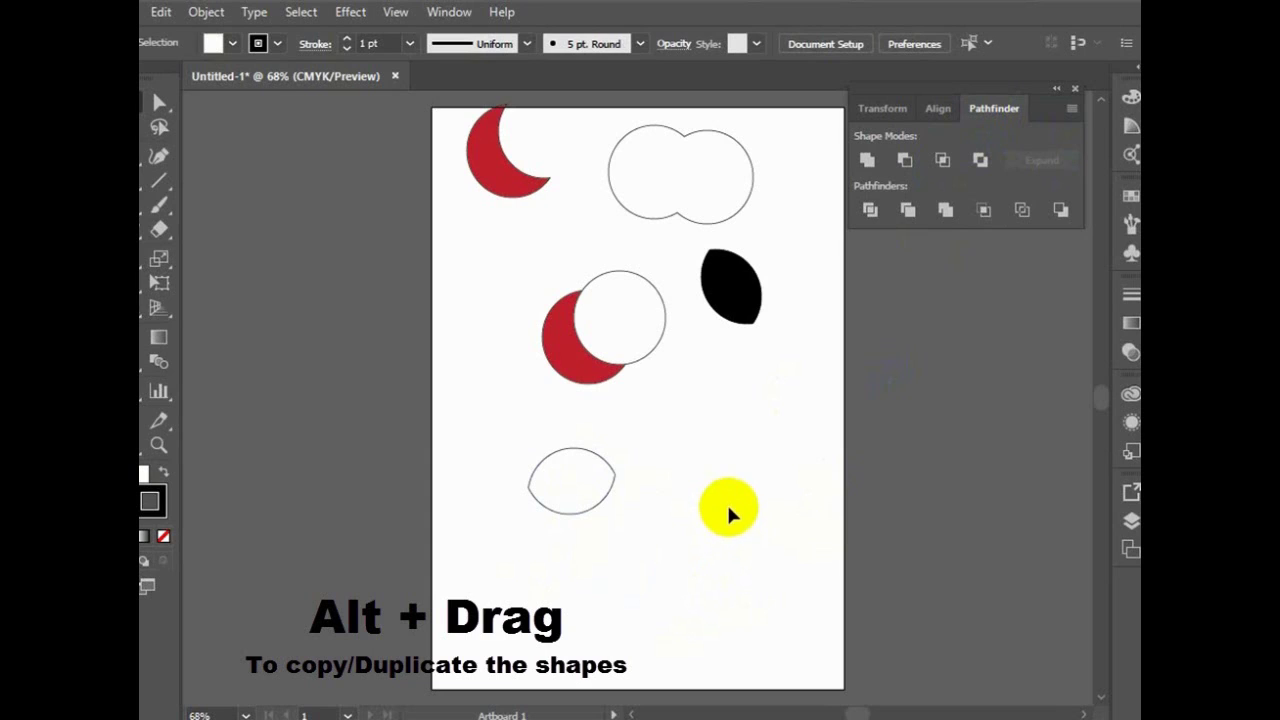
mouse_move(608, 486)
left_mouse_down()
mouse_move(610, 505)
mouse_move(676, 500)
mouse_move(660, 500)
left_mouse_up()
left_click(671, 577)
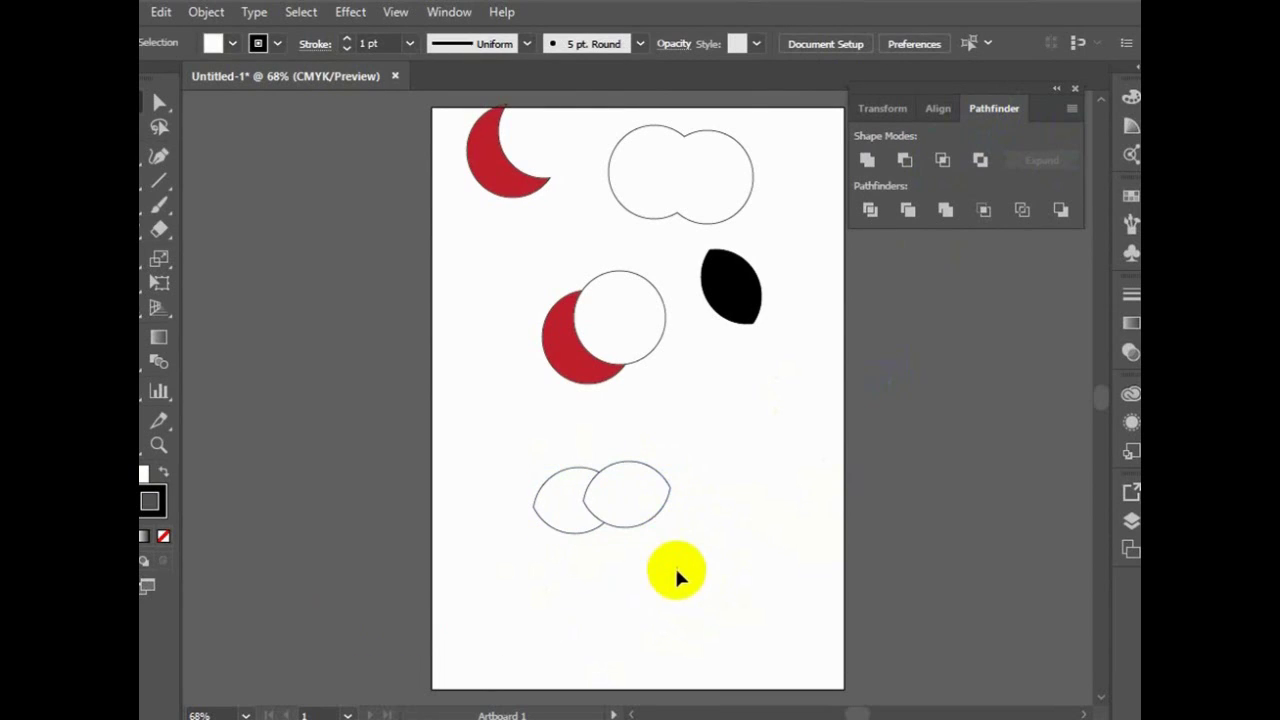
Try Intersect and Unite on the two lenses, undoing to keep them separate.
left_click_drag(693, 582, 578, 465)
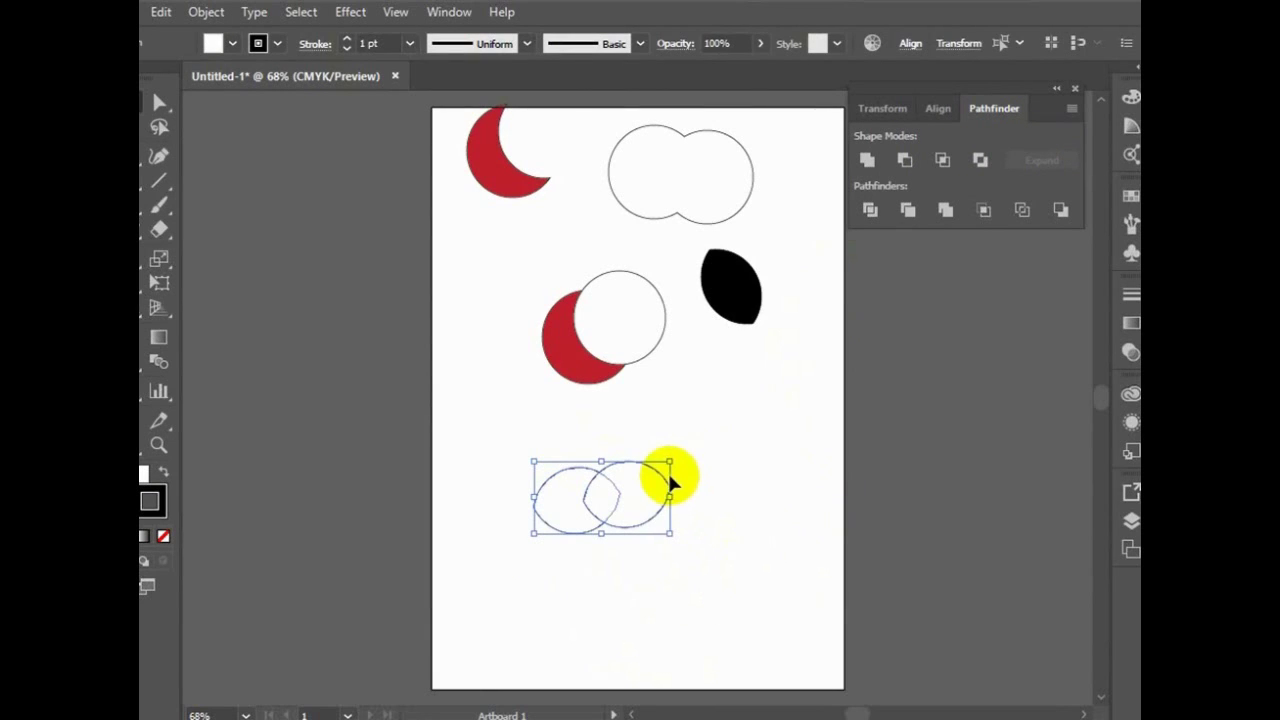
left_click(963, 160)
left_click(943, 160)
left_click(668, 537)
key("ctrl+z")
left_click(945, 163)
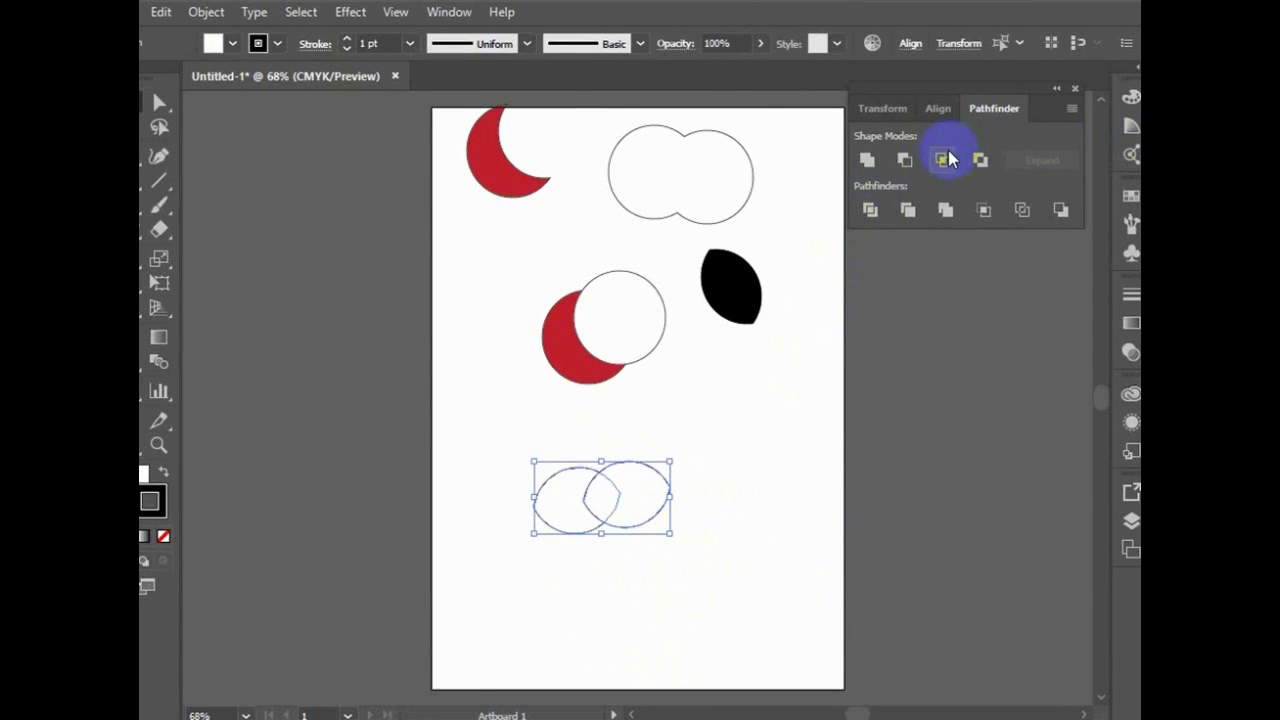
left_click(862, 161)
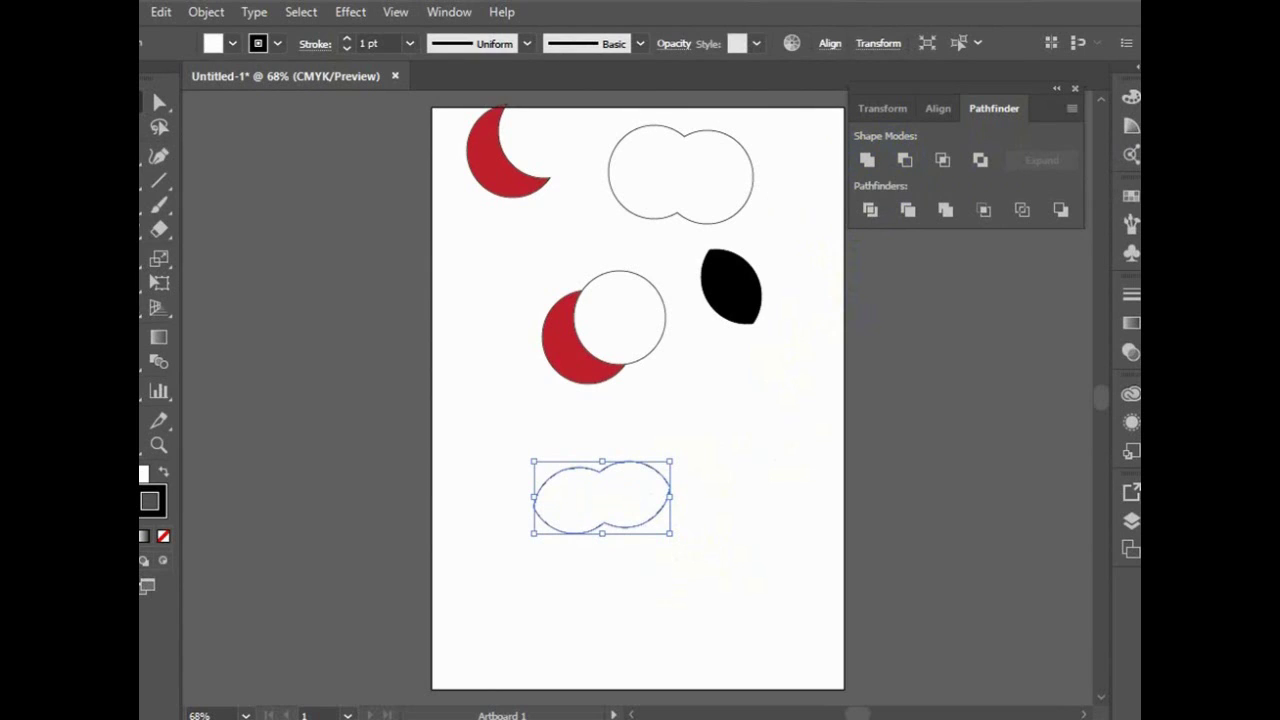
key("ctrl+z")
left_click(708, 580)
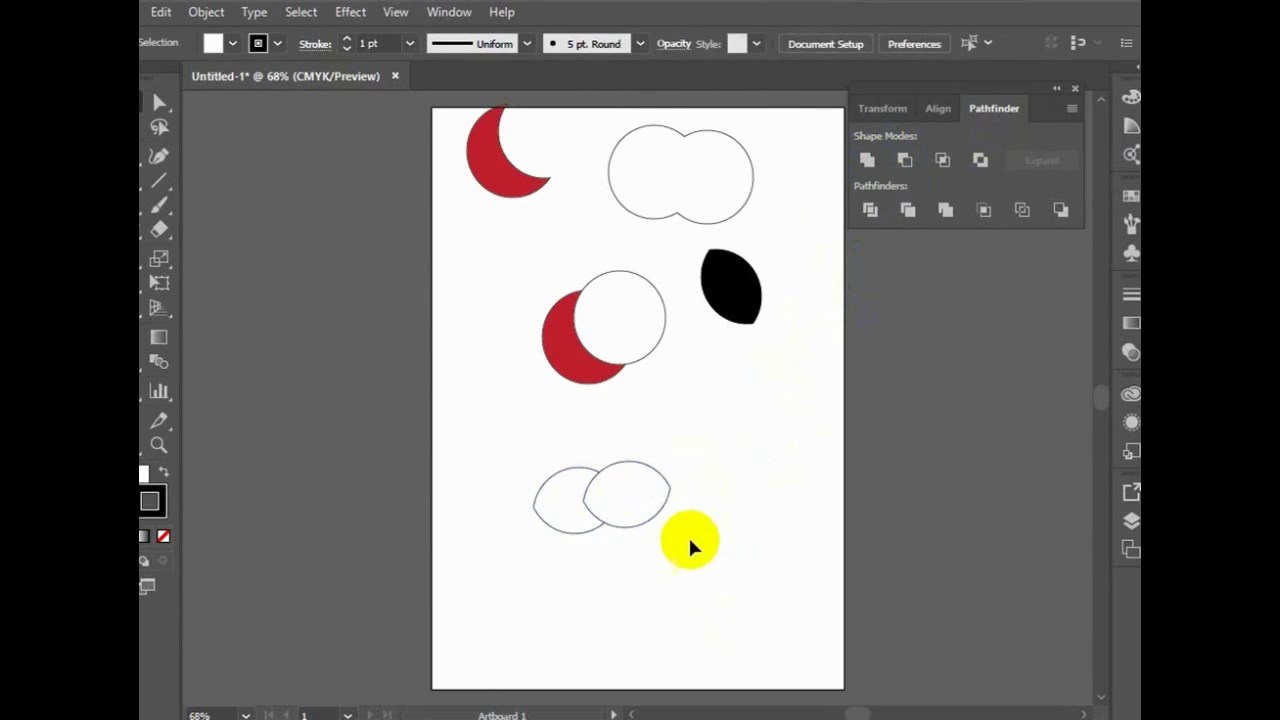
Move the right ellipse down and shrink it.
left_click_drag(672, 498, 677, 534)
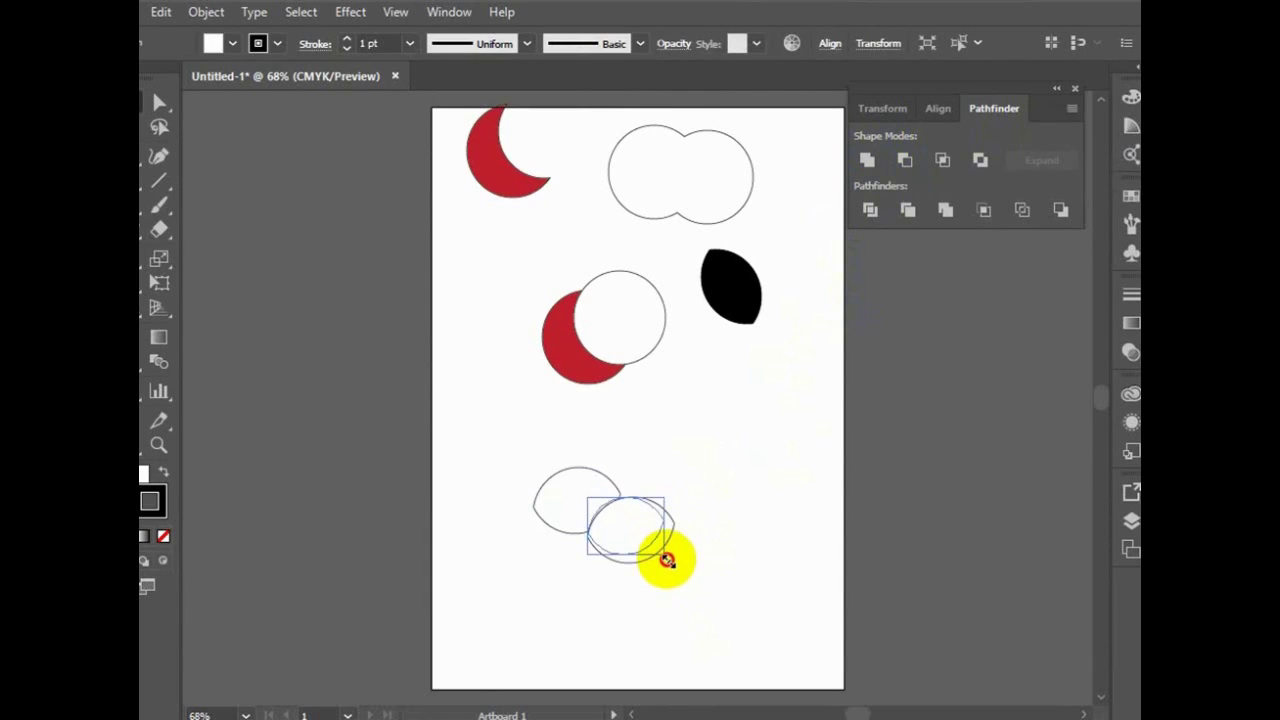
mouse_move(677, 566)
left_mouse_down()
mouse_move(643, 540)
mouse_move(614, 456)
left_mouse_up()
left_click(663, 586)
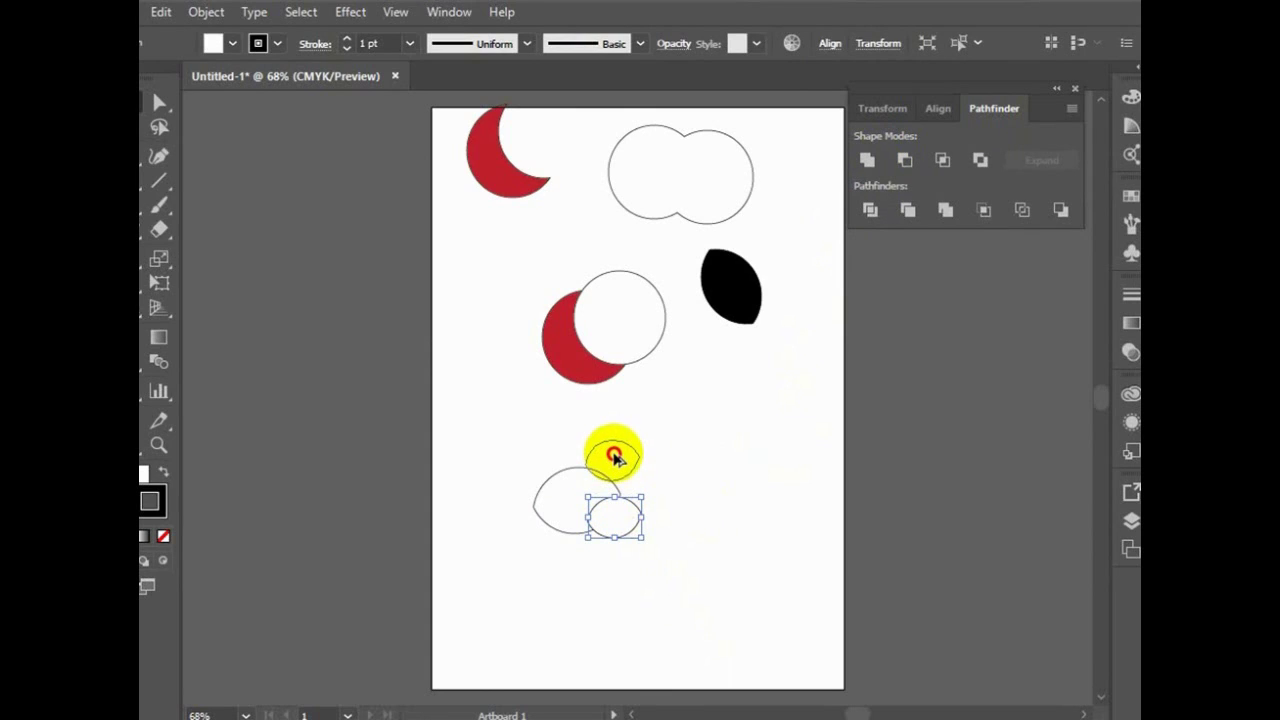
left_click(660, 571)
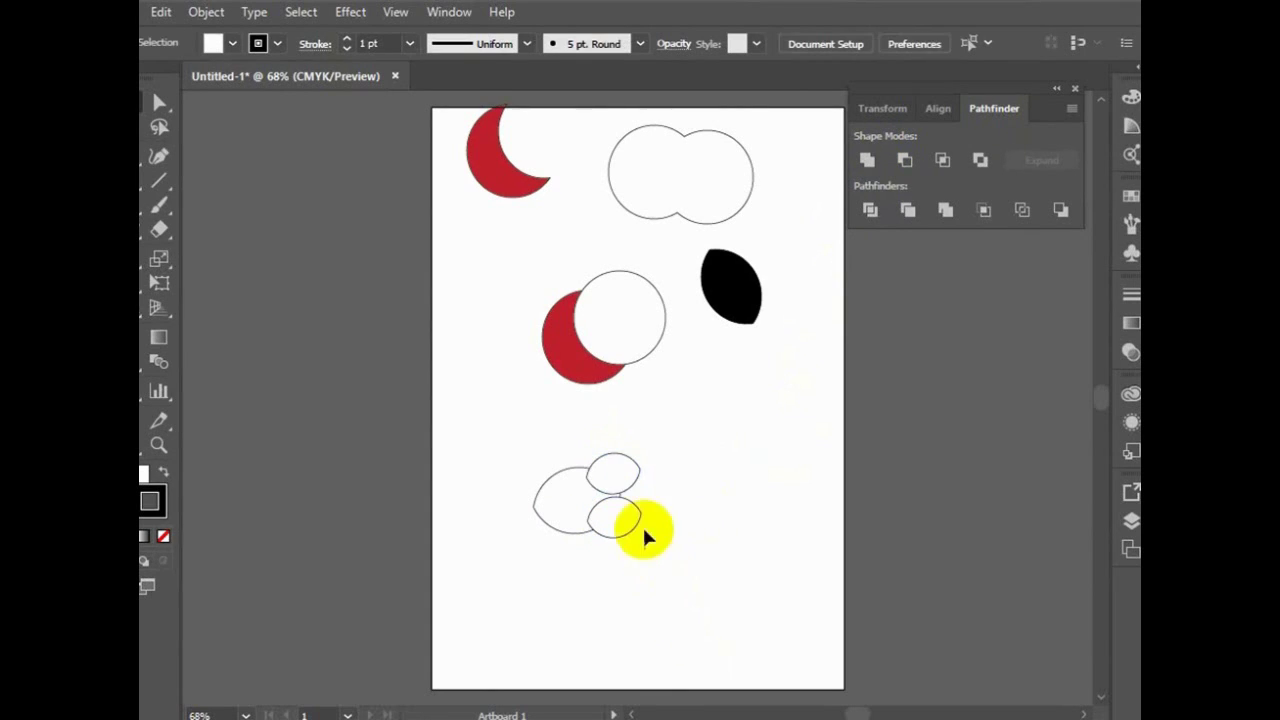
Unite the three ellipses into a cloud outline and move it up the artboard.
left_click_drag(667, 575, 565, 477)
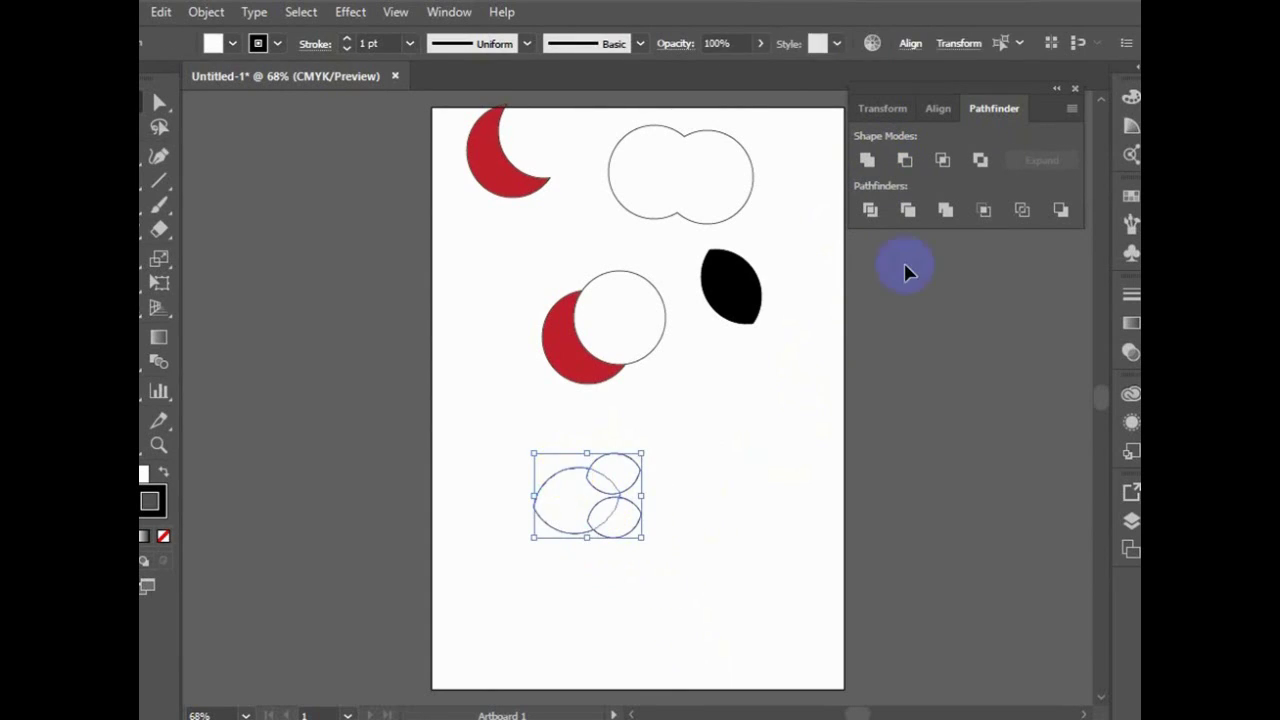
left_click(866, 160)
left_click(724, 583)
mouse_move(591, 500)
left_mouse_down()
mouse_move(716, 388)
mouse_move(508, 255)
left_mouse_up()
left_click(687, 553)
left_click(560, 345)
left_click(606, 517)
left_click(573, 360)
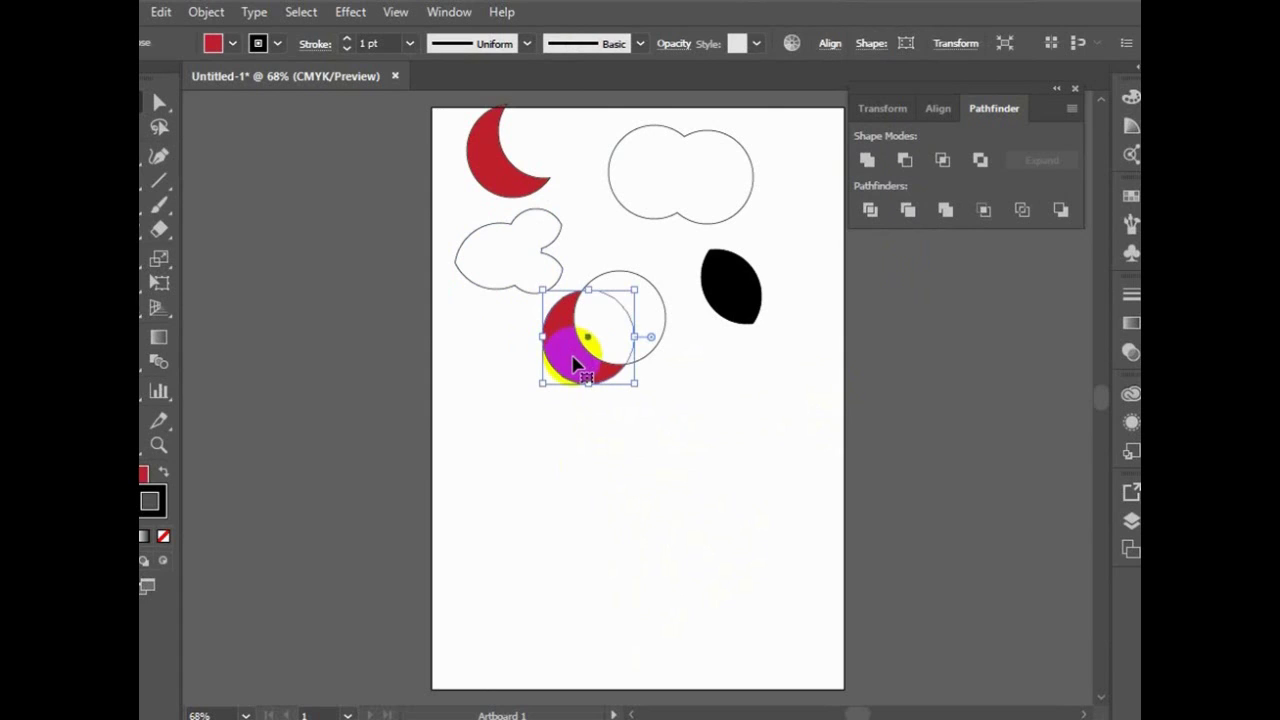
Duplicate the red circle lower on the artboard, then delete the copy.
left_click_drag(575, 365, 539, 515)
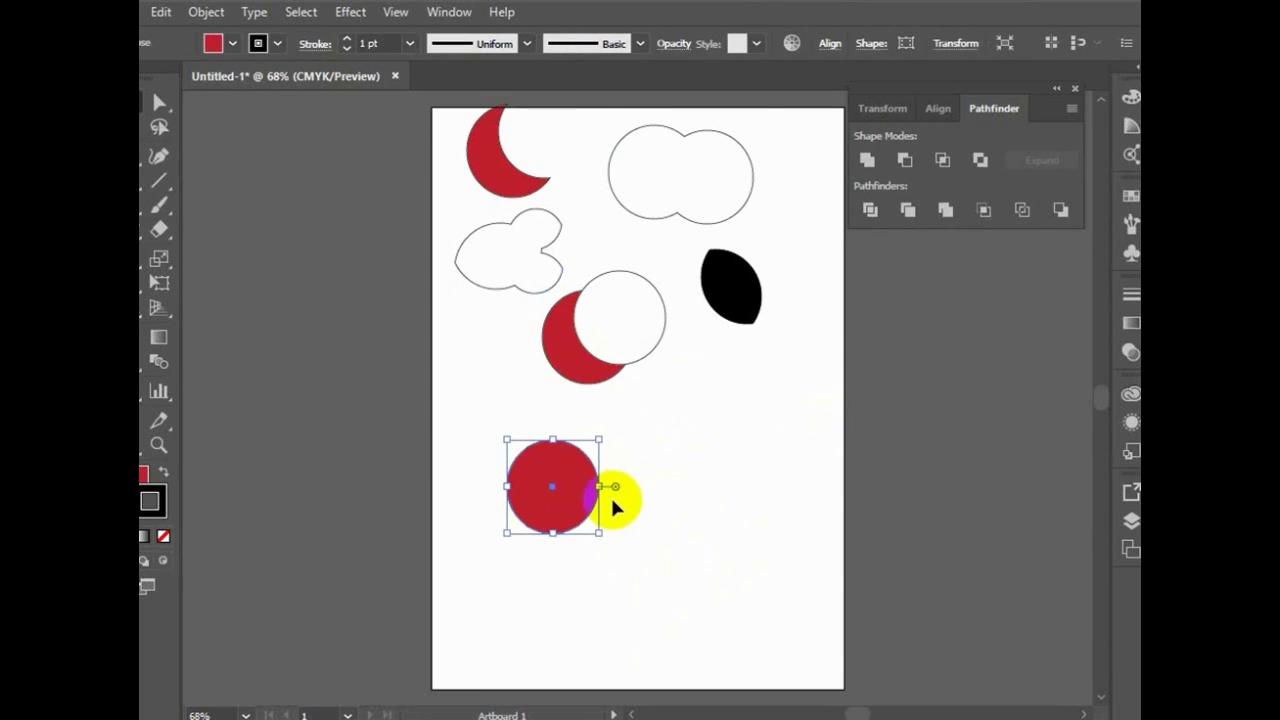
left_click(623, 500)
left_click(572, 502)
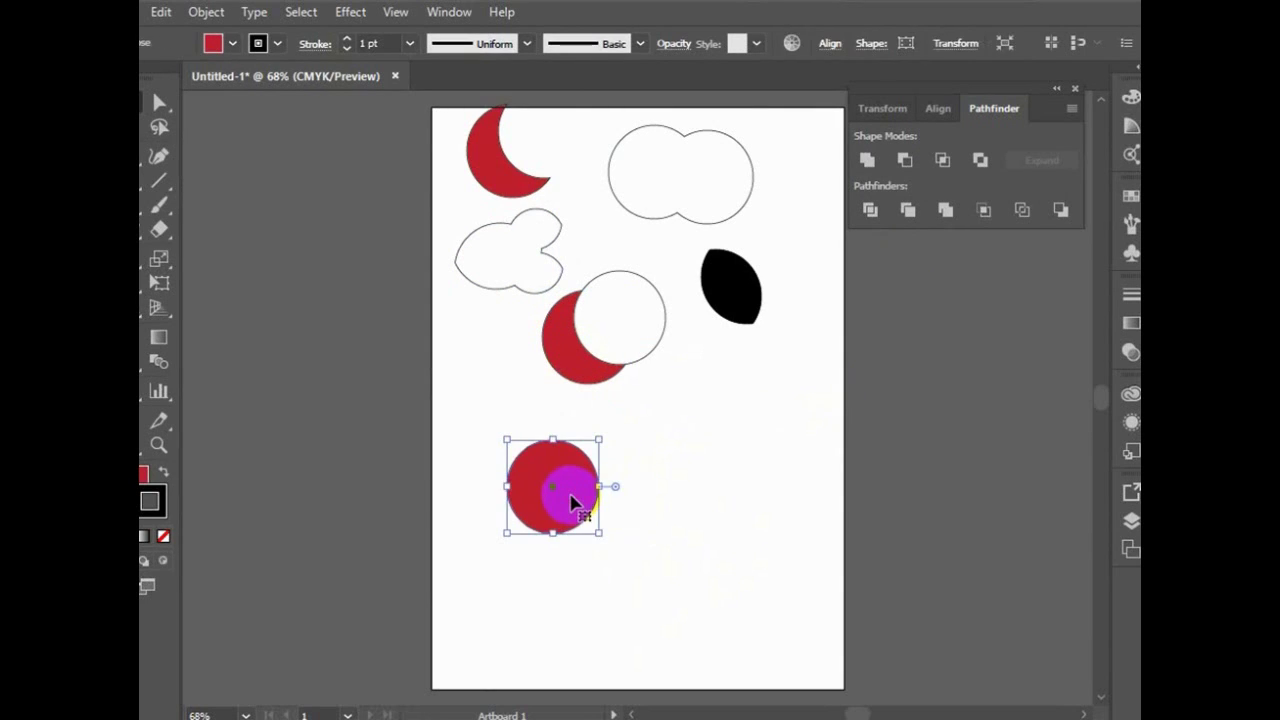
key("Delete")
Duplicate the red and white circle pair lower and give both circles a white fill.
left_click(590, 318)
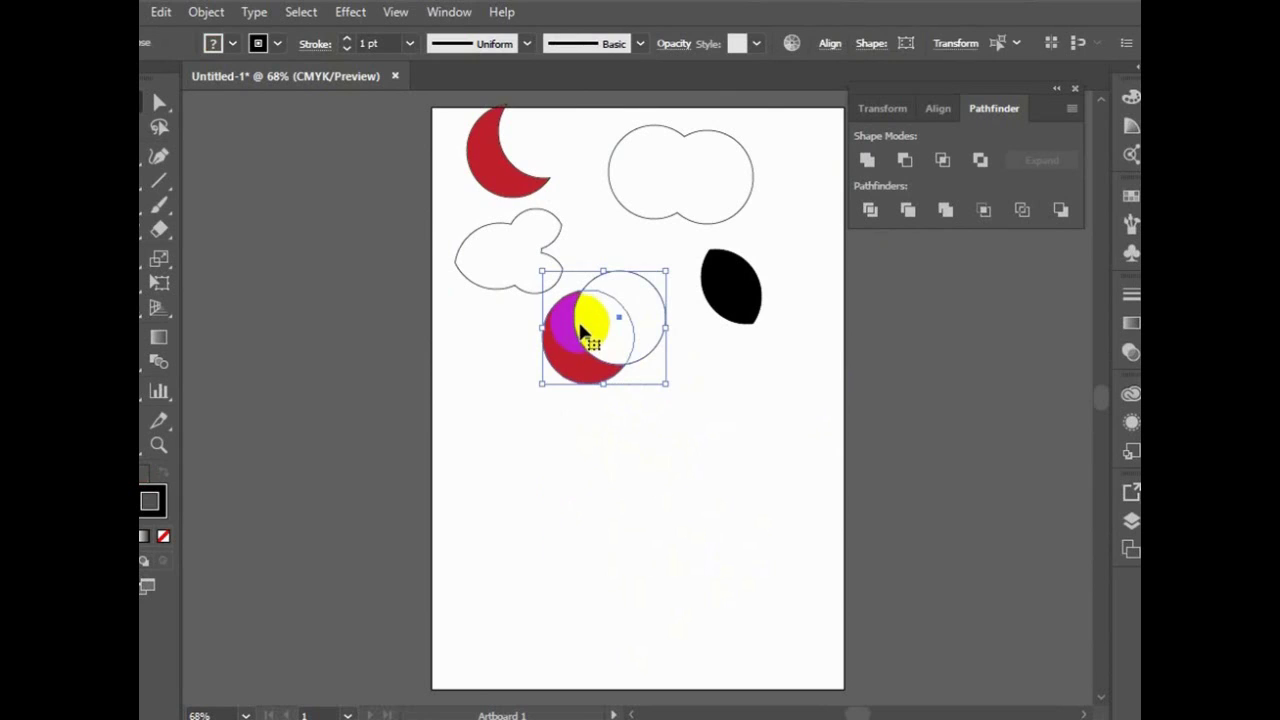
left_click_drag(609, 343, 579, 520)
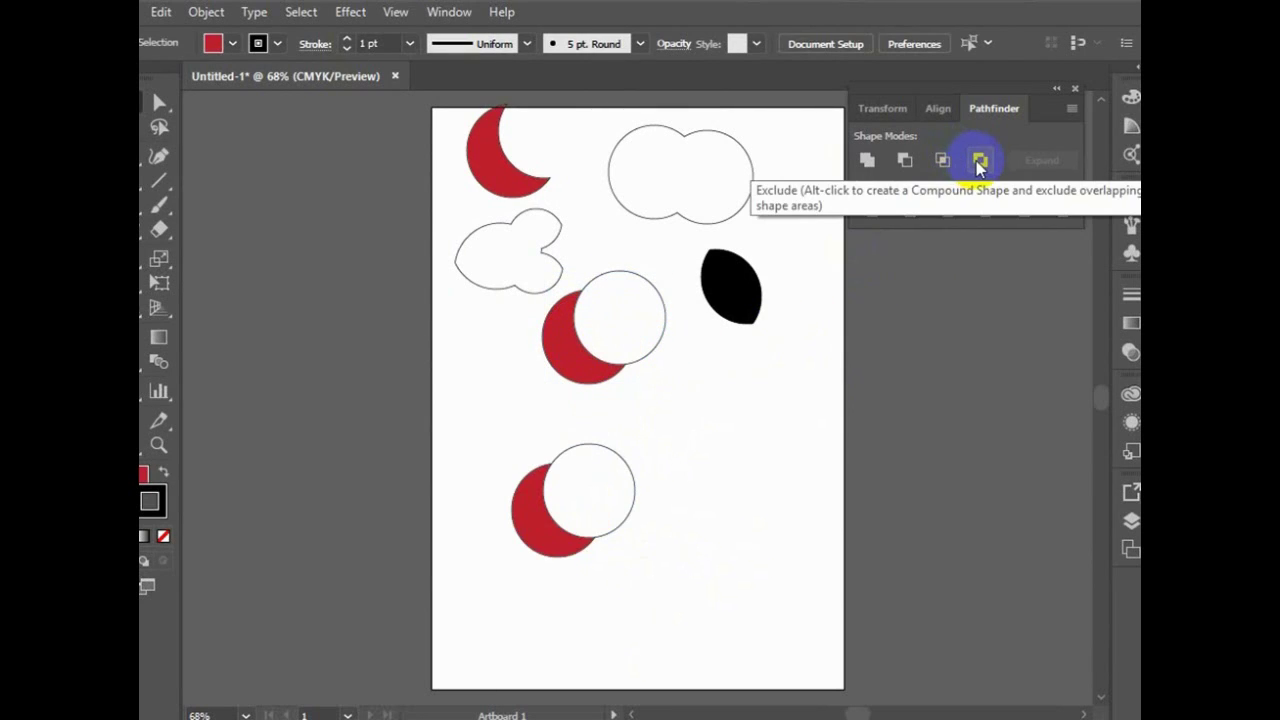
left_click(560, 537)
left_click_drag(503, 434, 712, 598)
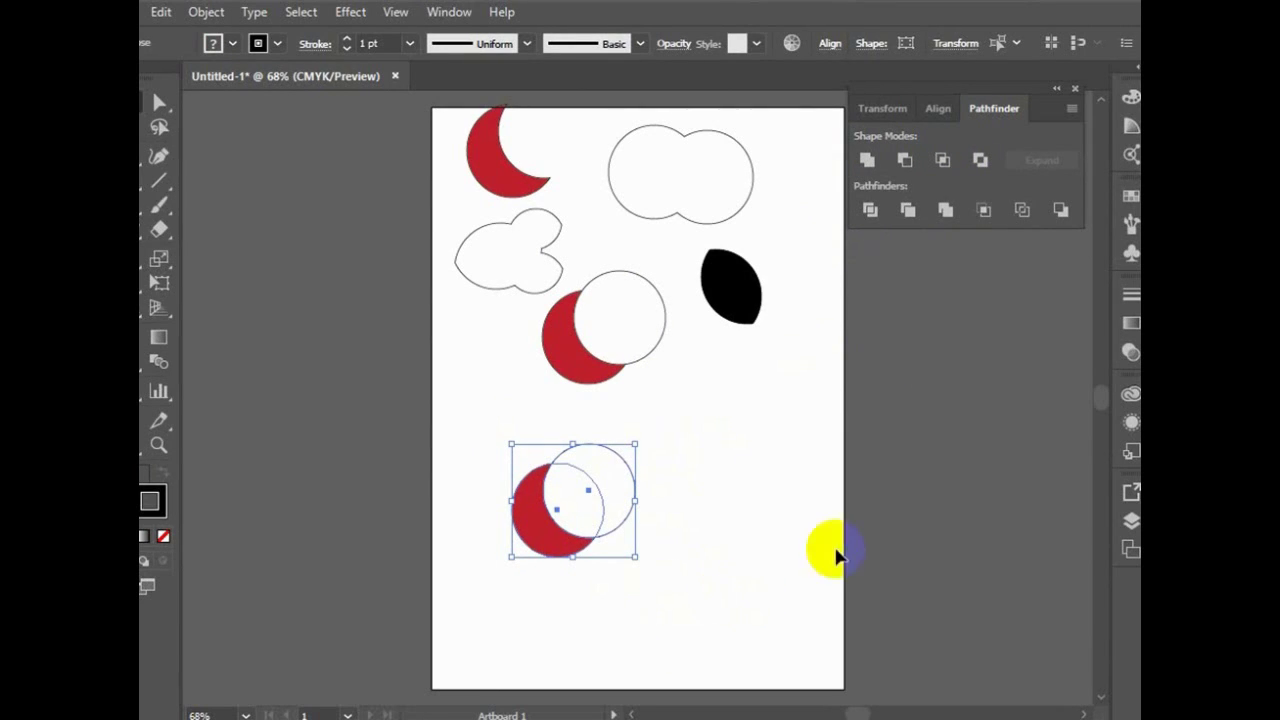
left_click(980, 160)
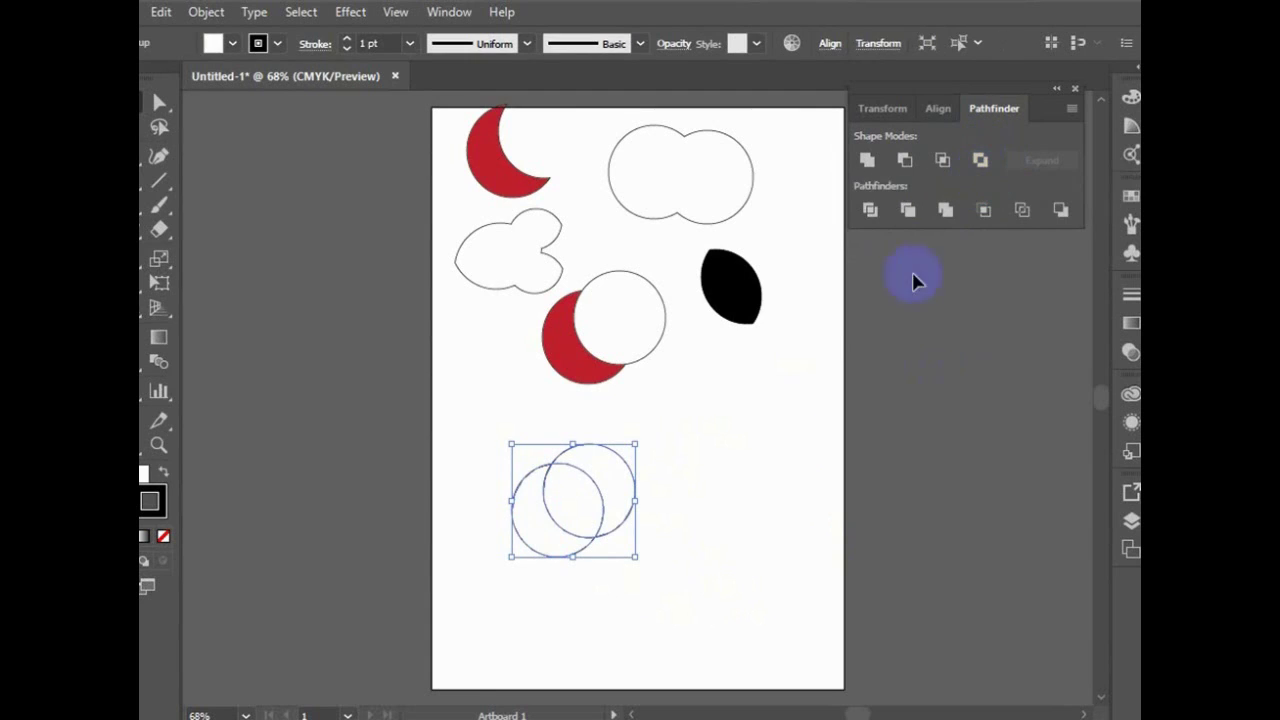
left_click(760, 573)
left_click_drag(556, 537, 618, 560)
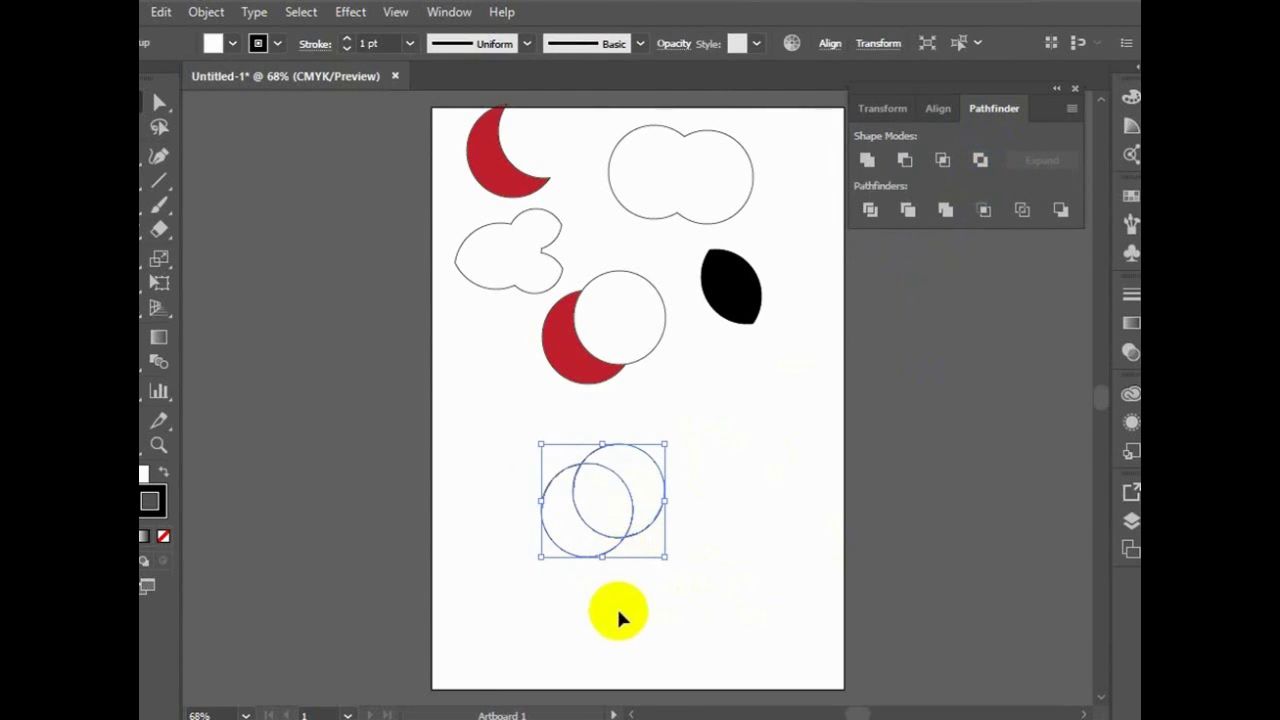
Fill both circles red and apply Exclude to cut out their overlap.
key("ctrl+z")
key("ctrl+z")
left_click(257, 43)
left_click(241, 113)
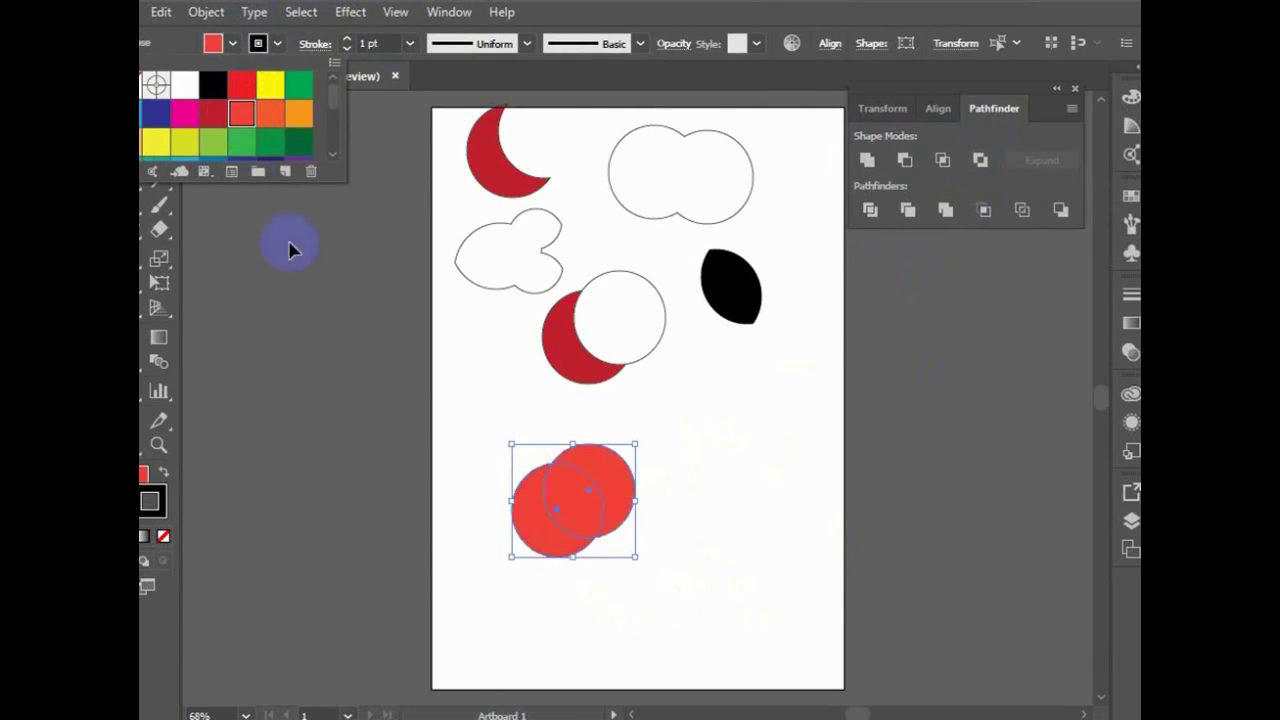
left_click(981, 158)
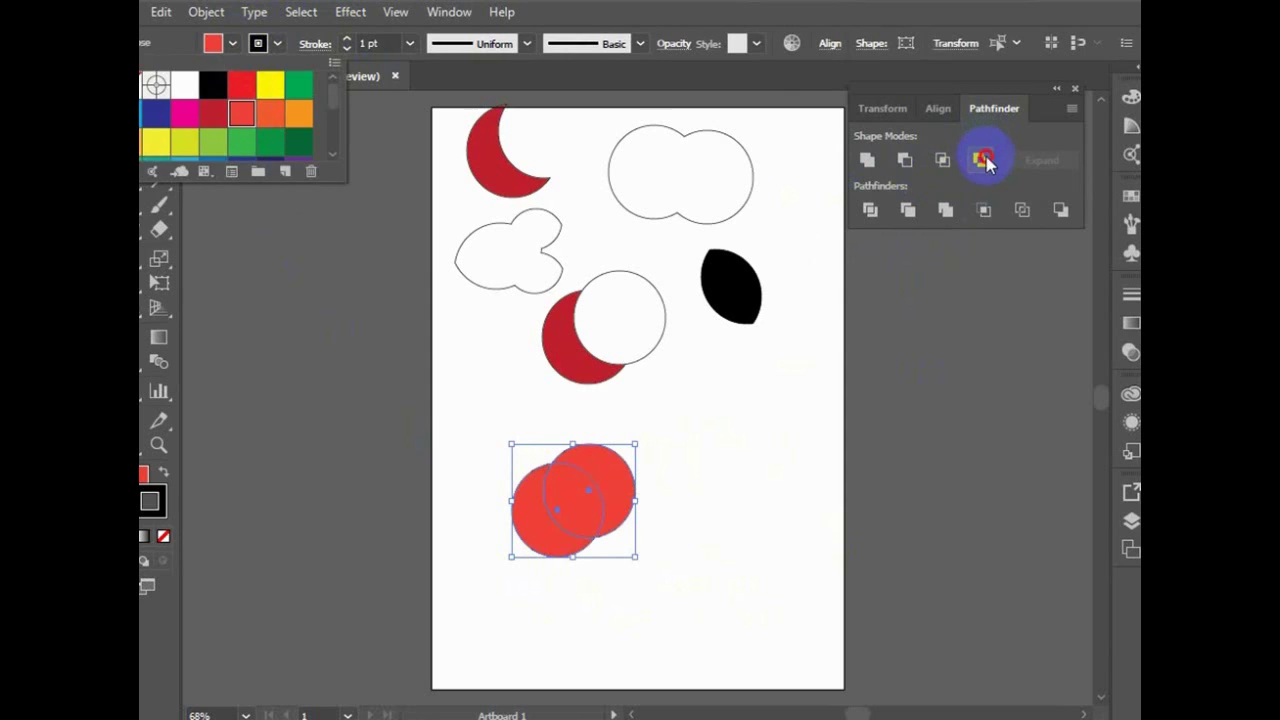
Add an overlapping copy and Exclude again to form interlocking red rings.
mouse_move(762, 460)
left_mouse_down()
mouse_move(686, 536)
mouse_move(755, 540)
mouse_move(777, 451)
mouse_move(716, 485)
mouse_move(712, 474)
left_mouse_up()
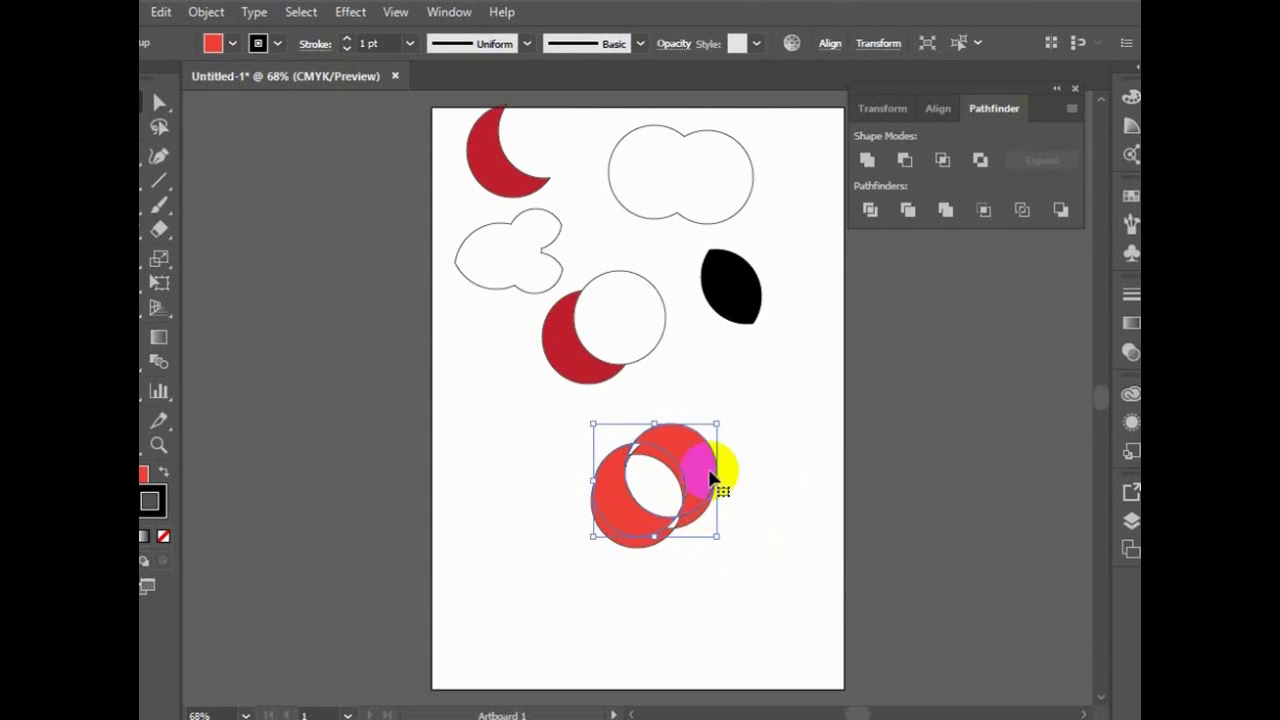
left_click_drag(708, 458, 714, 449)
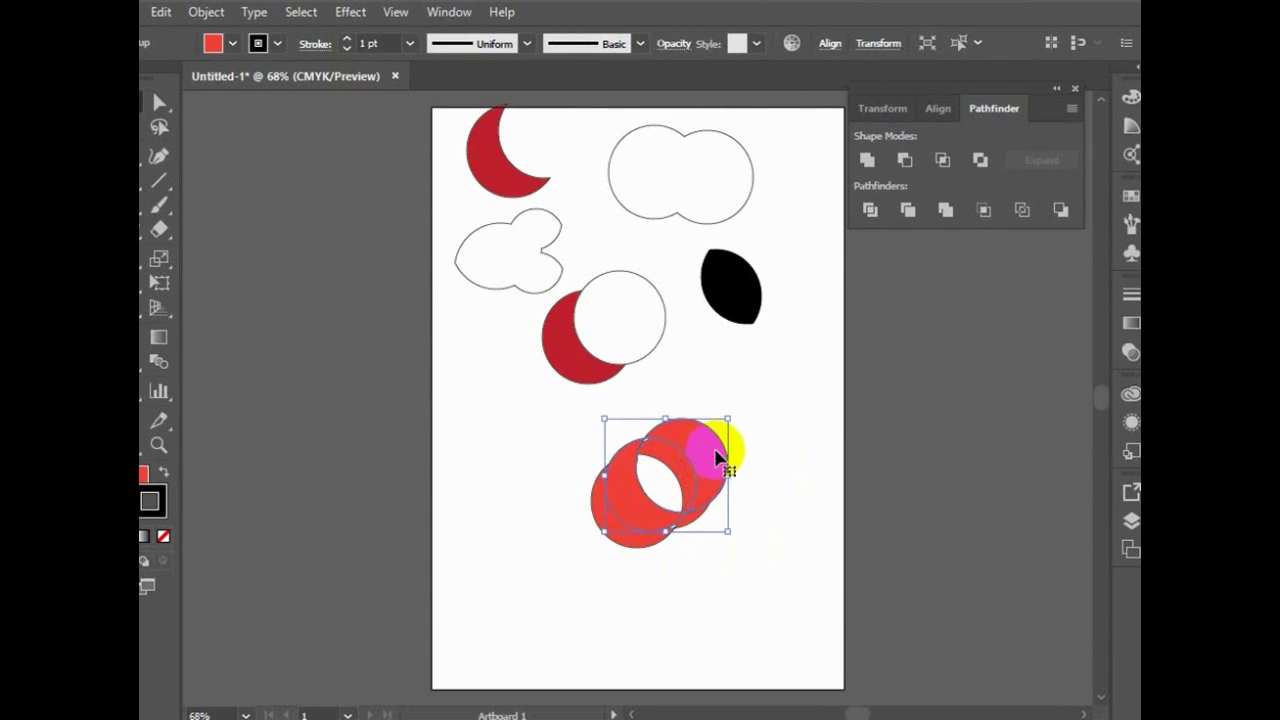
left_click_drag(766, 655, 548, 455)
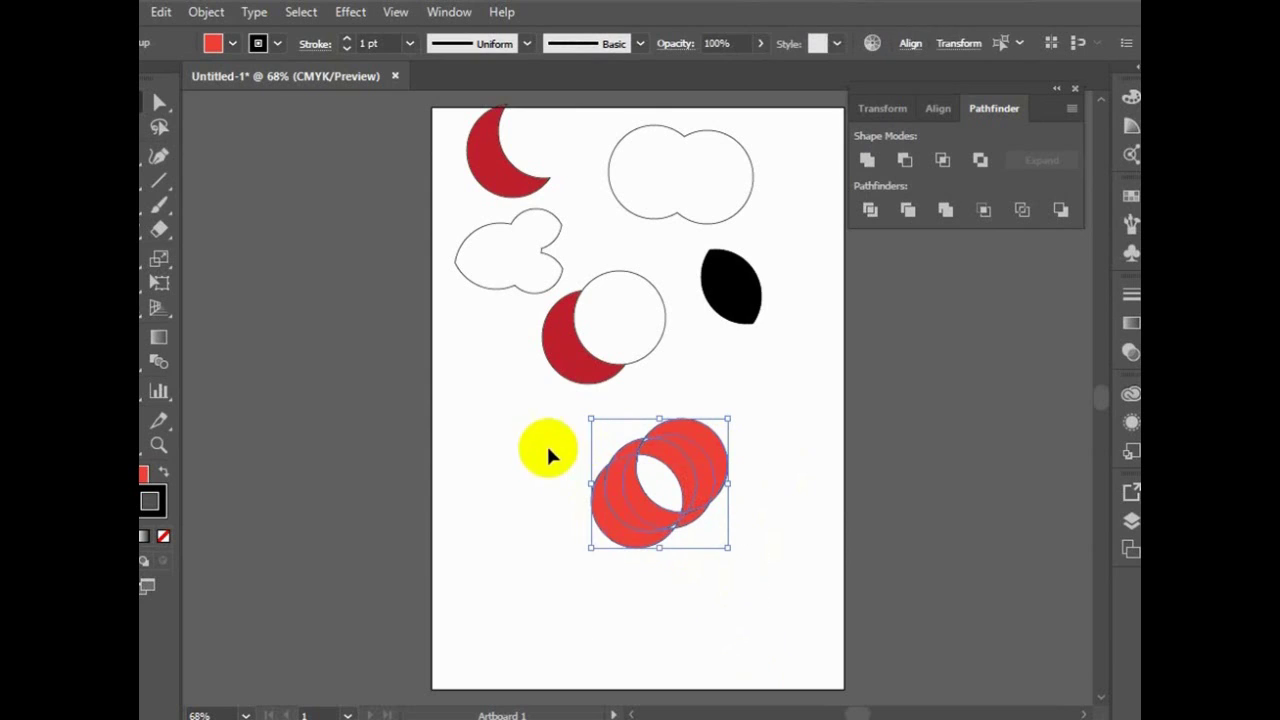
left_click(980, 160)
Move the red rings up beside the black leaf.
left_click(757, 609)
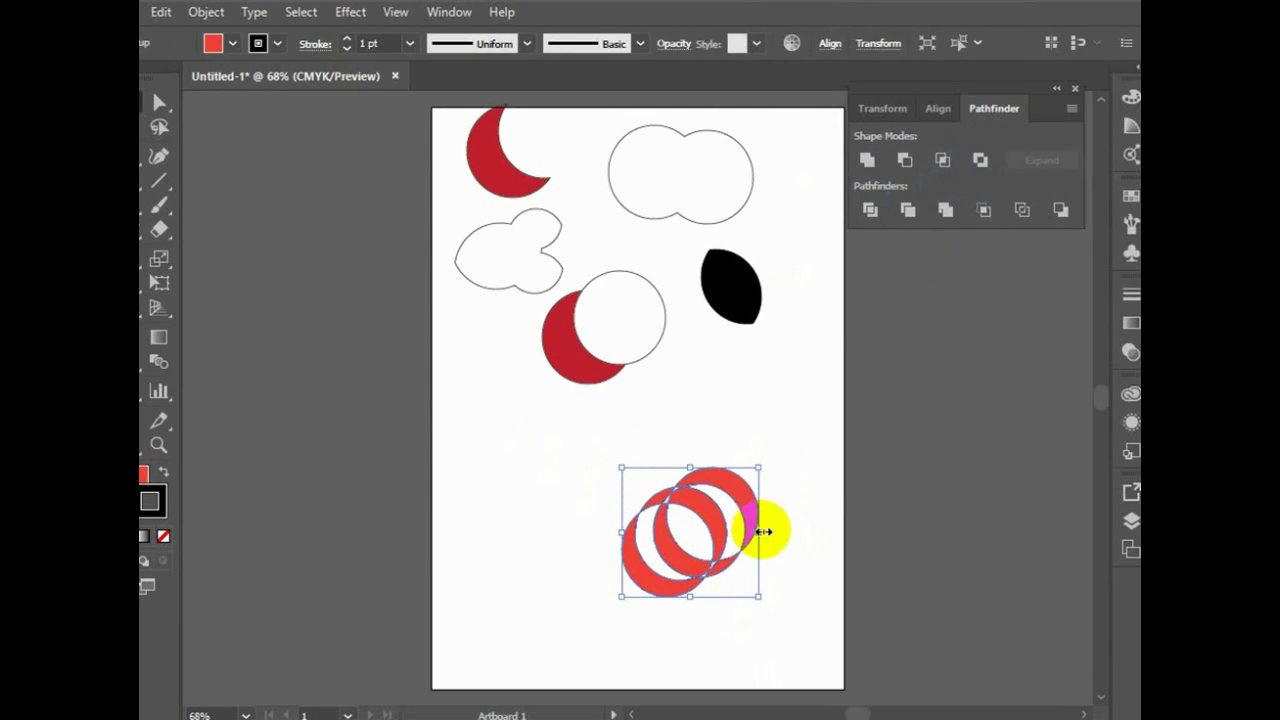
left_click_drag(766, 529, 655, 500)
key("ctrl+z")
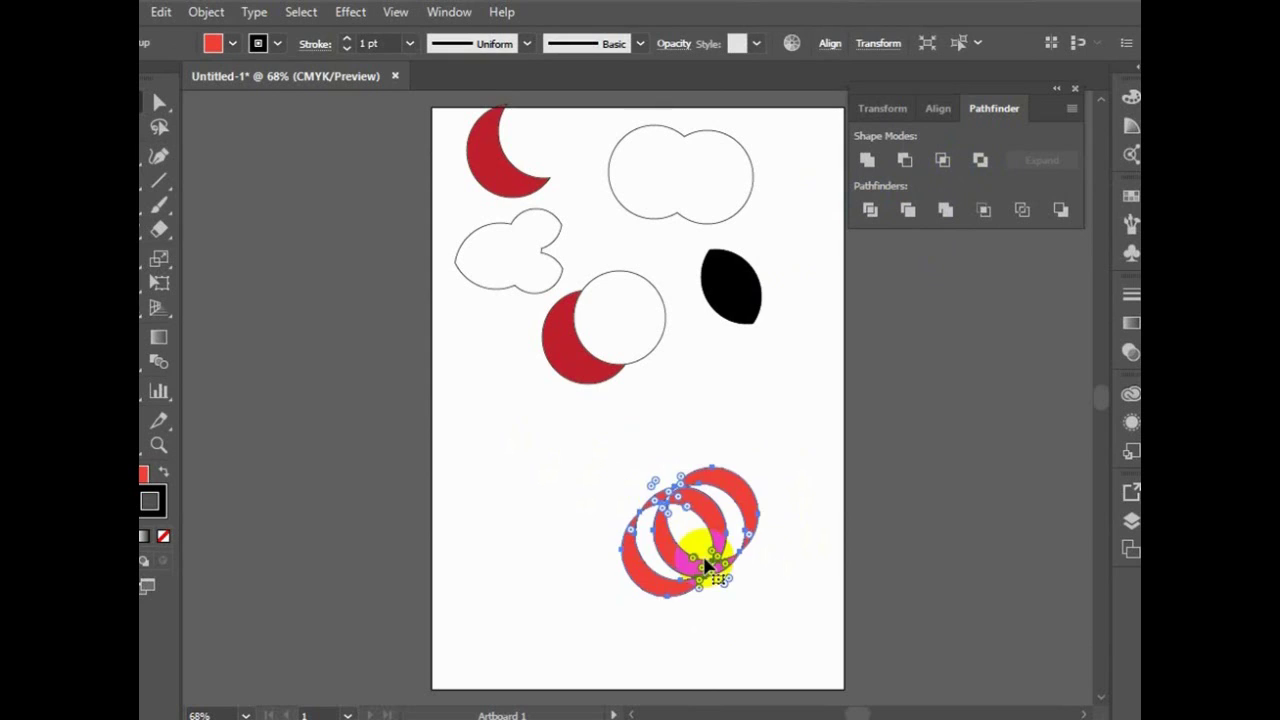
left_click(705, 608)
left_click_drag(705, 608, 700, 498)
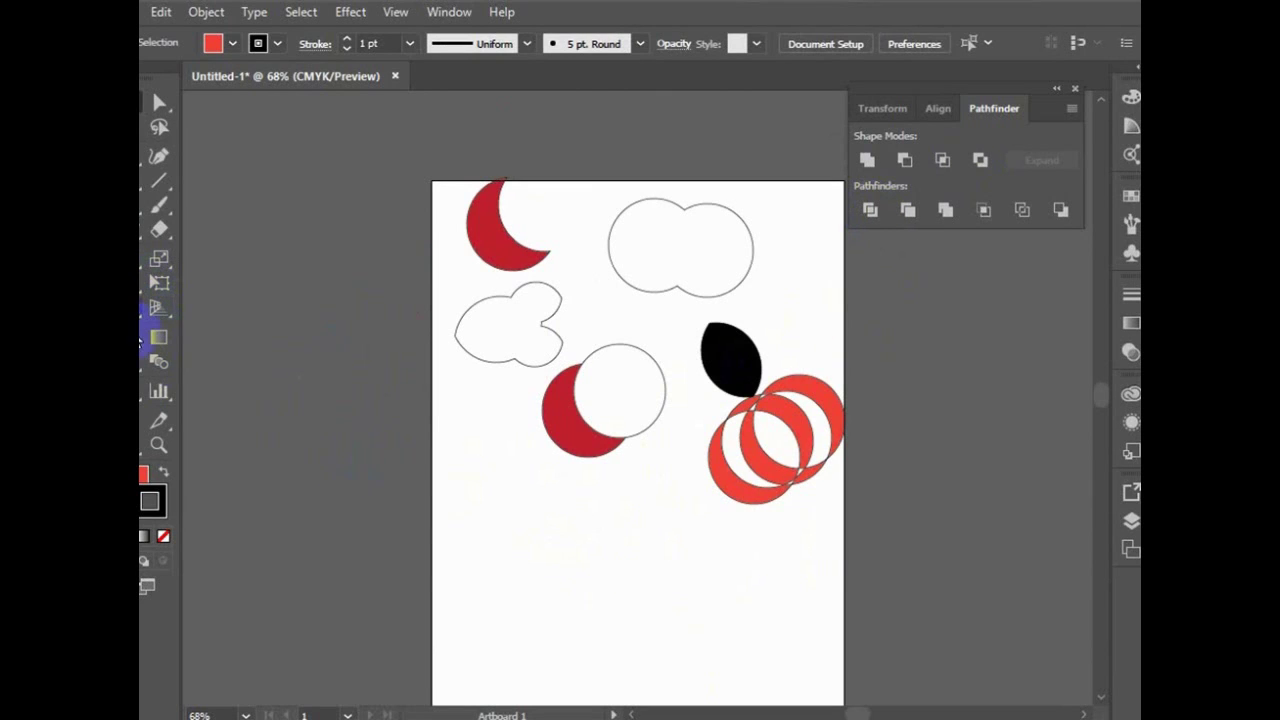
left_click(147, 208)
Draw a hexagon near the bottom of the artboard with the Polygon tool.
left_click_drag(147, 210, 198, 280)
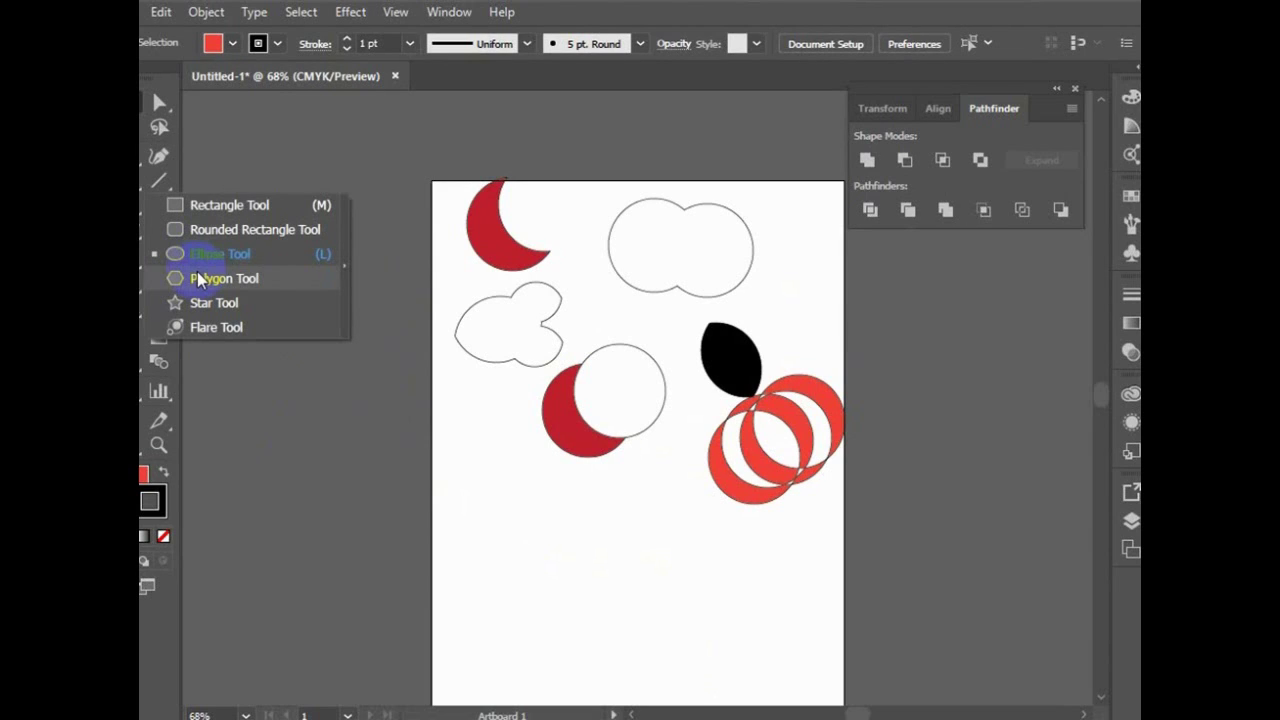
left_click_drag(198, 280, 207, 285)
mouse_move(531, 578)
left_mouse_down()
mouse_move(572, 623)
mouse_move(471, 606)
left_mouse_up()
Place an overlapping copy of the hexagon beside it and select both.
left_click(159, 102)
left_click(660, 600)
mouse_move(551, 585)
left_mouse_down()
mouse_move(618, 600)
mouse_move(640, 579)
left_mouse_up()
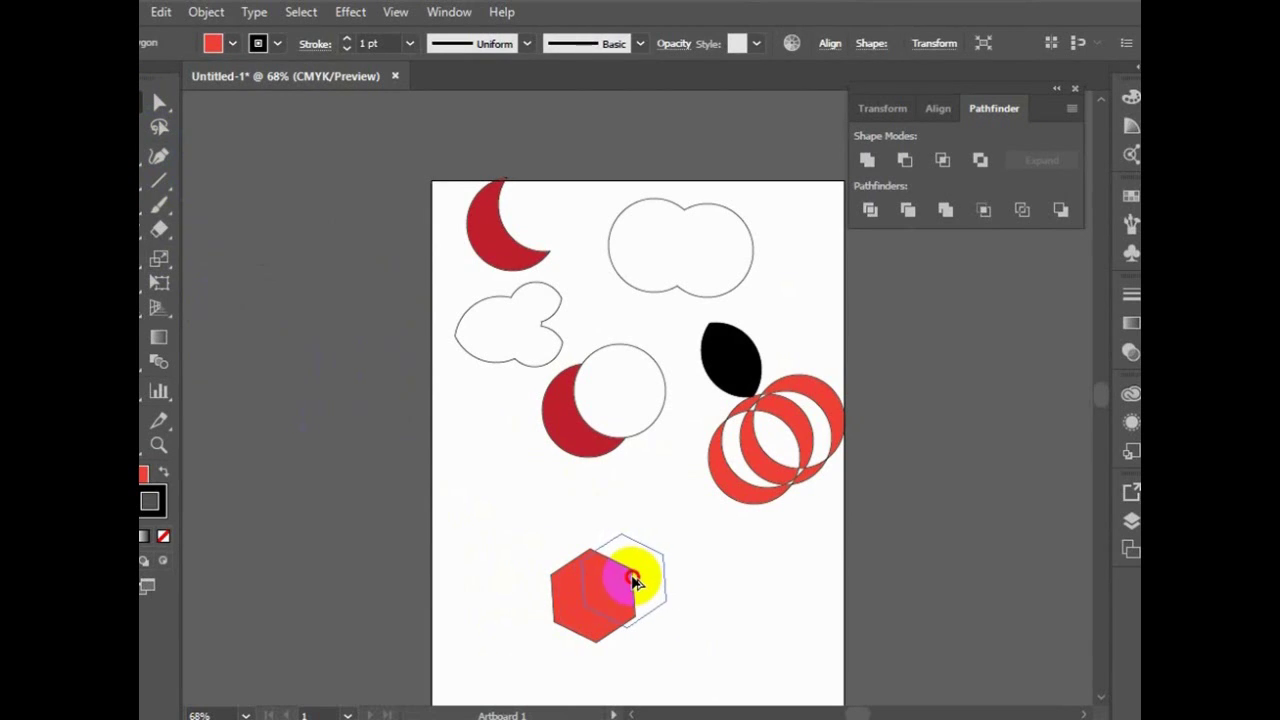
left_click_drag(624, 583, 623, 580)
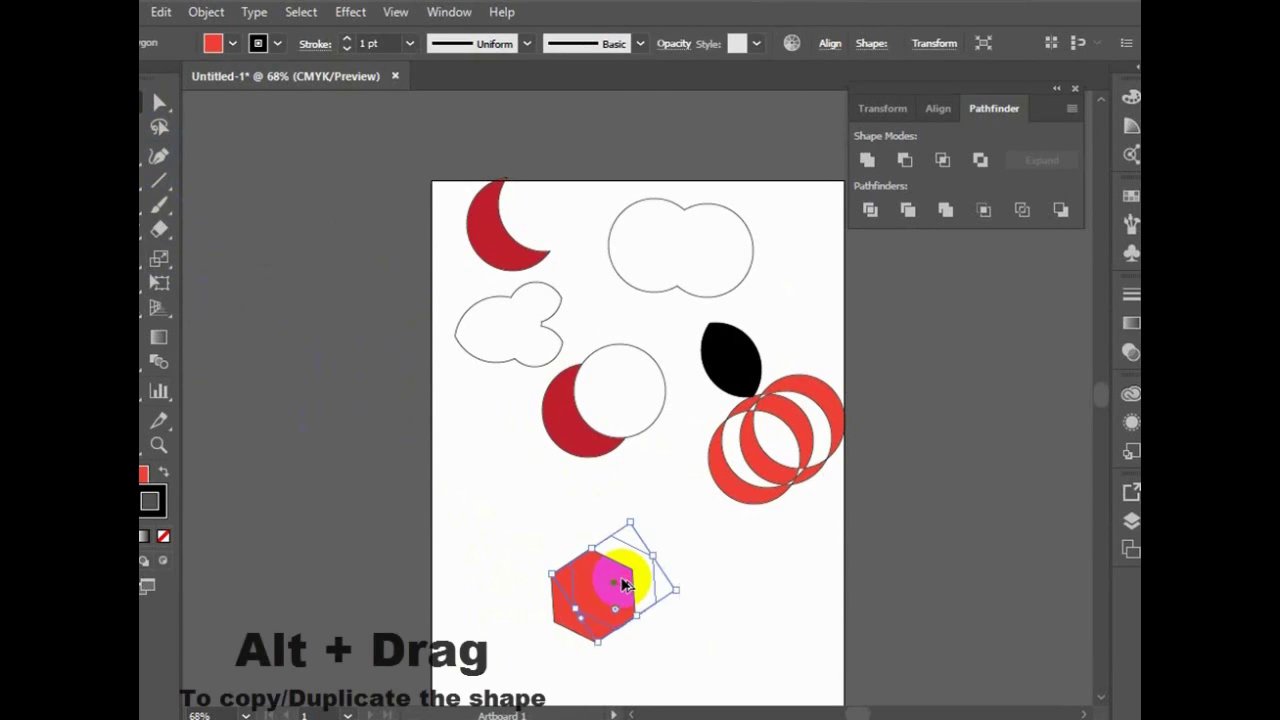
left_click(686, 673)
left_click_drag(508, 514, 712, 652)
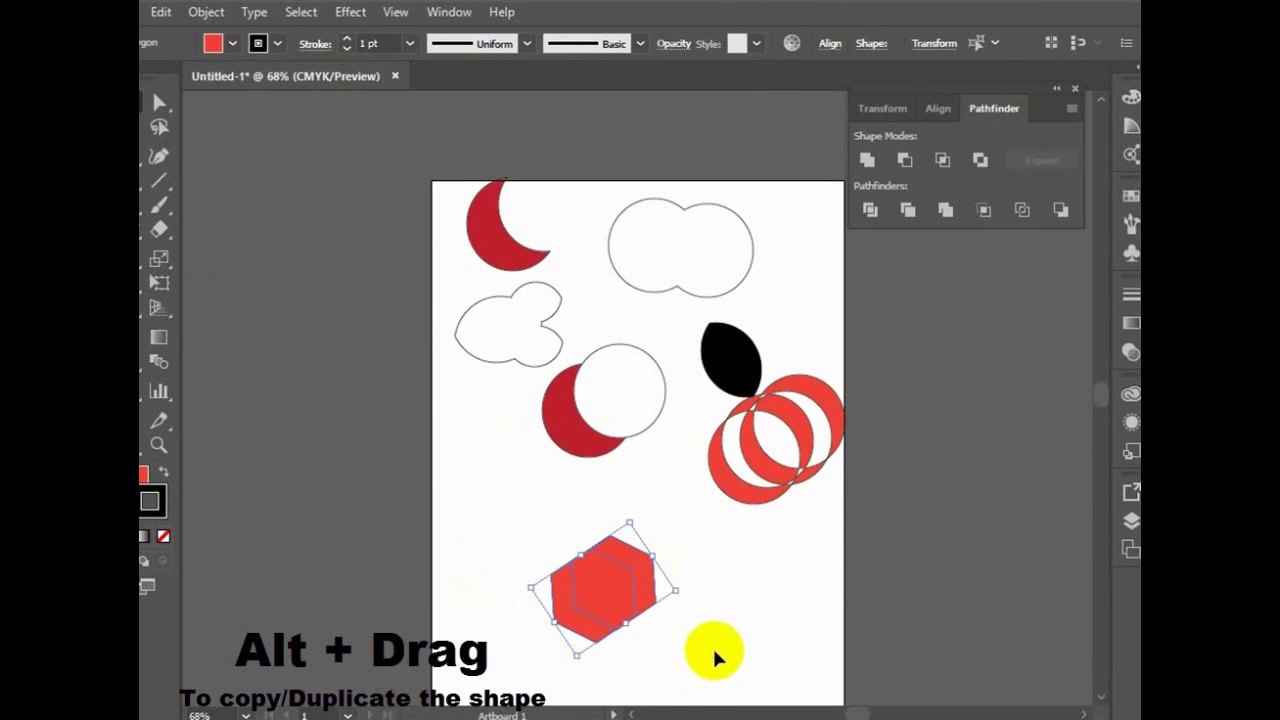
Divide the overlapping hexagons into pieces and ungroup them.
left_click(870, 209)
left_click(713, 586)
double_click(606, 590)
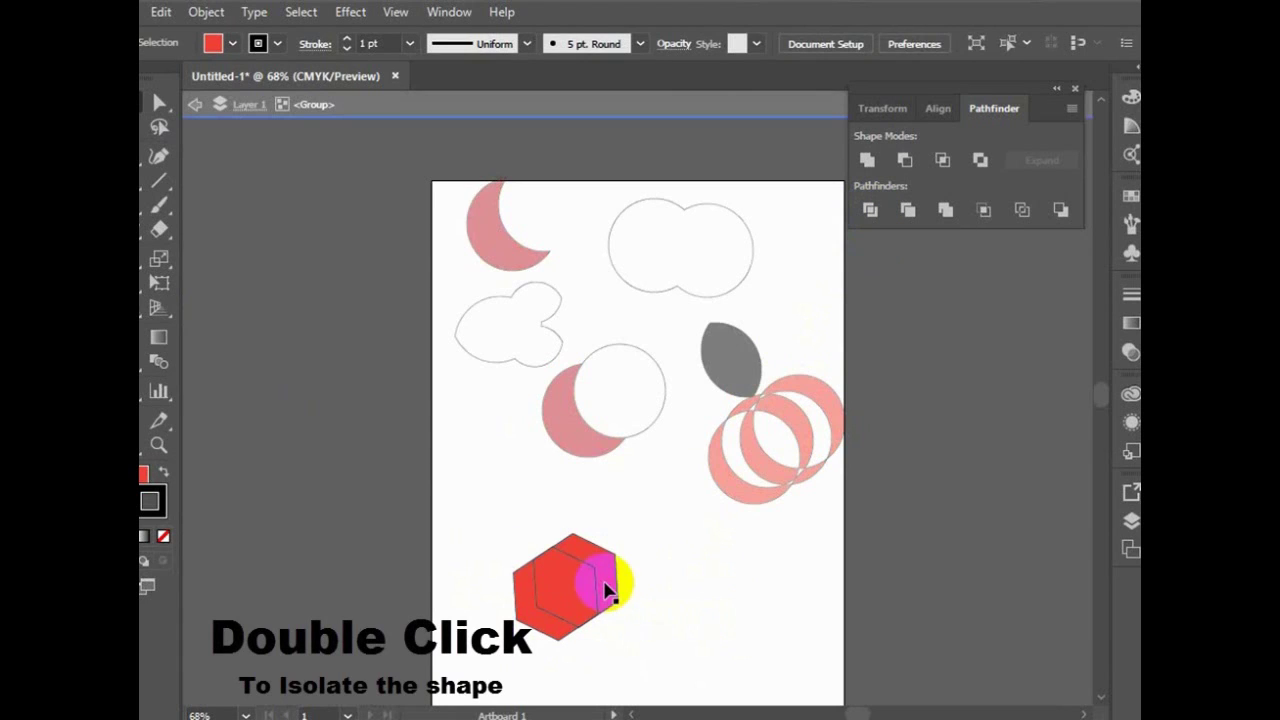
left_click(614, 583)
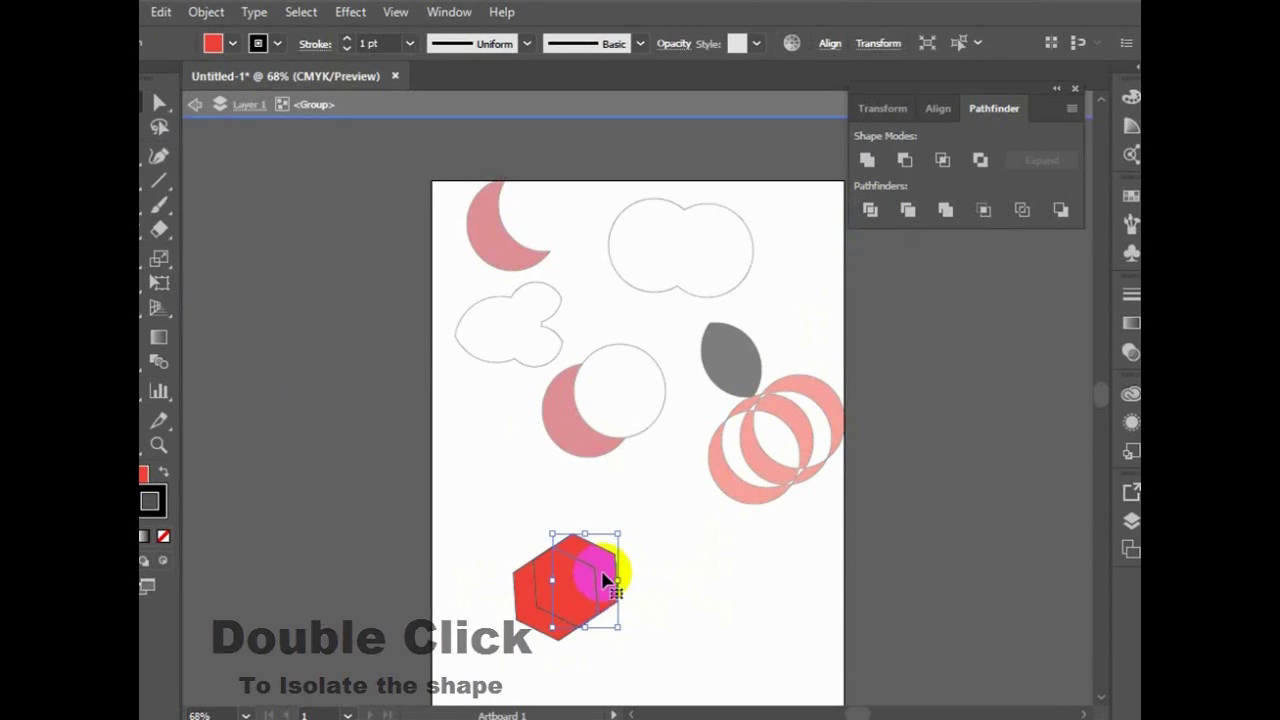
double_click(683, 591)
left_click_drag(575, 590, 617, 624)
right_click(617, 624)
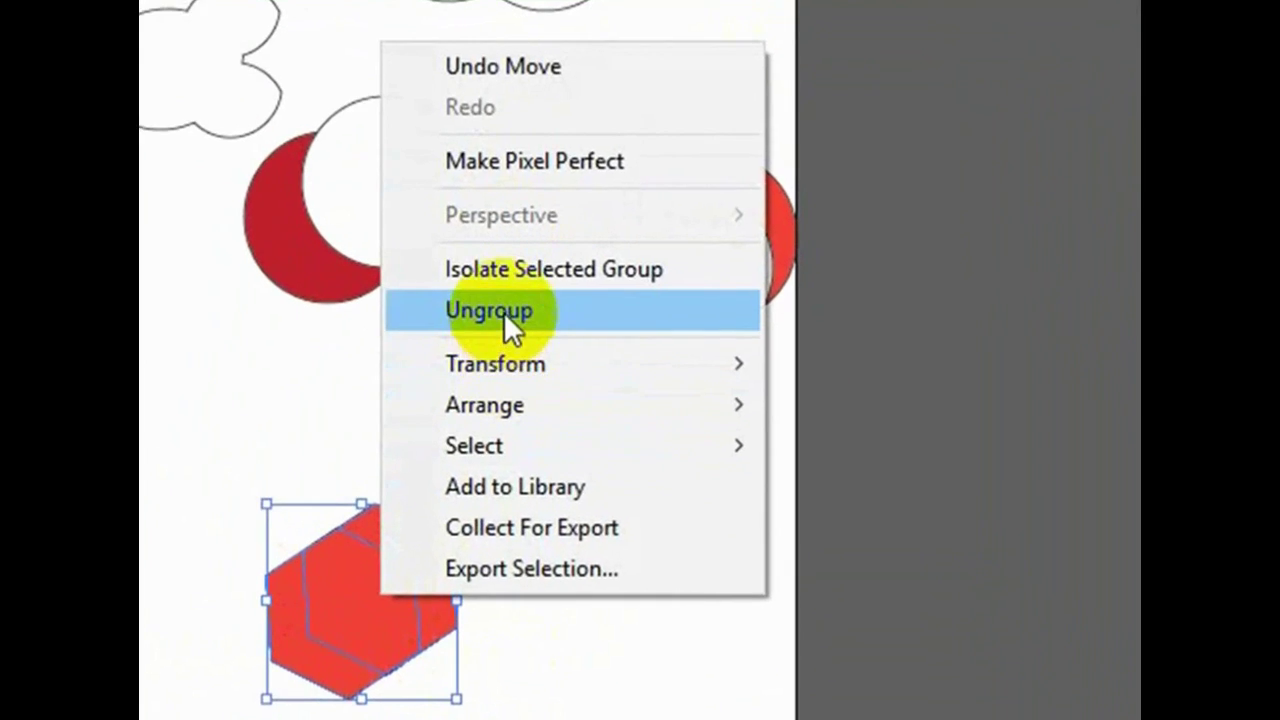
left_click(690, 462)
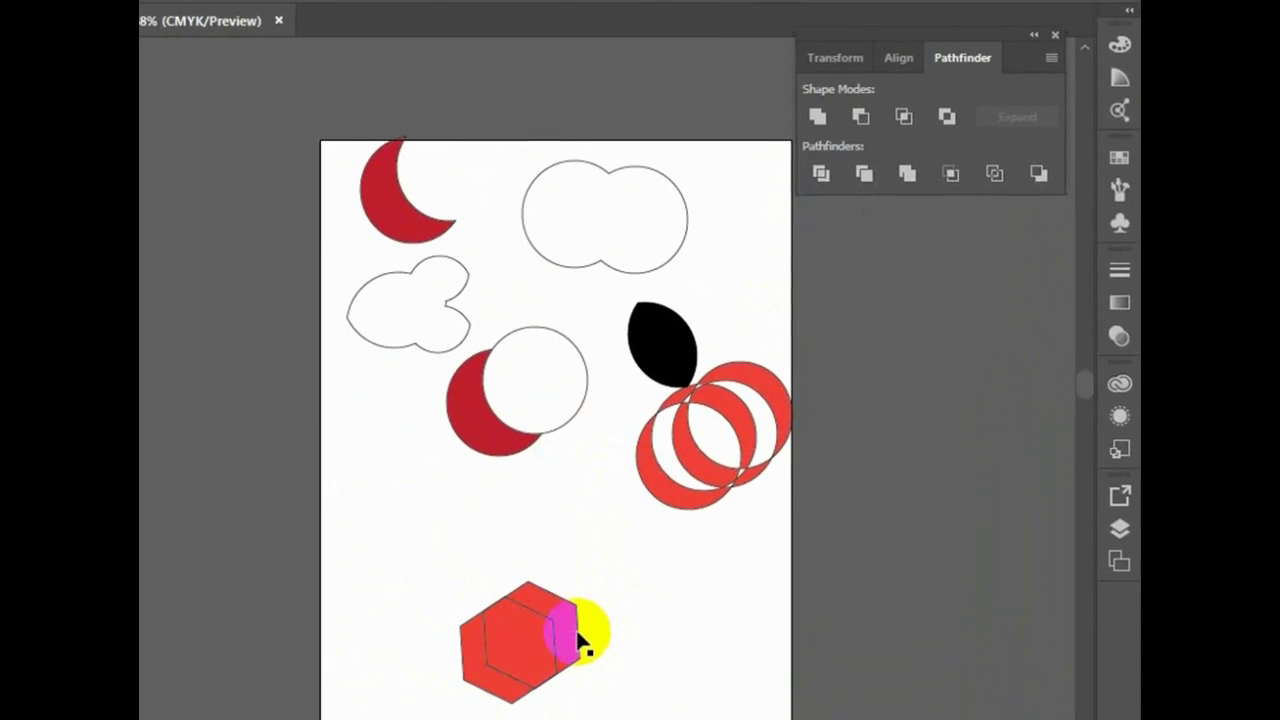
Pull the chevron pieces outward and move the centre hexagon up-left.
left_click_drag(562, 613, 605, 615)
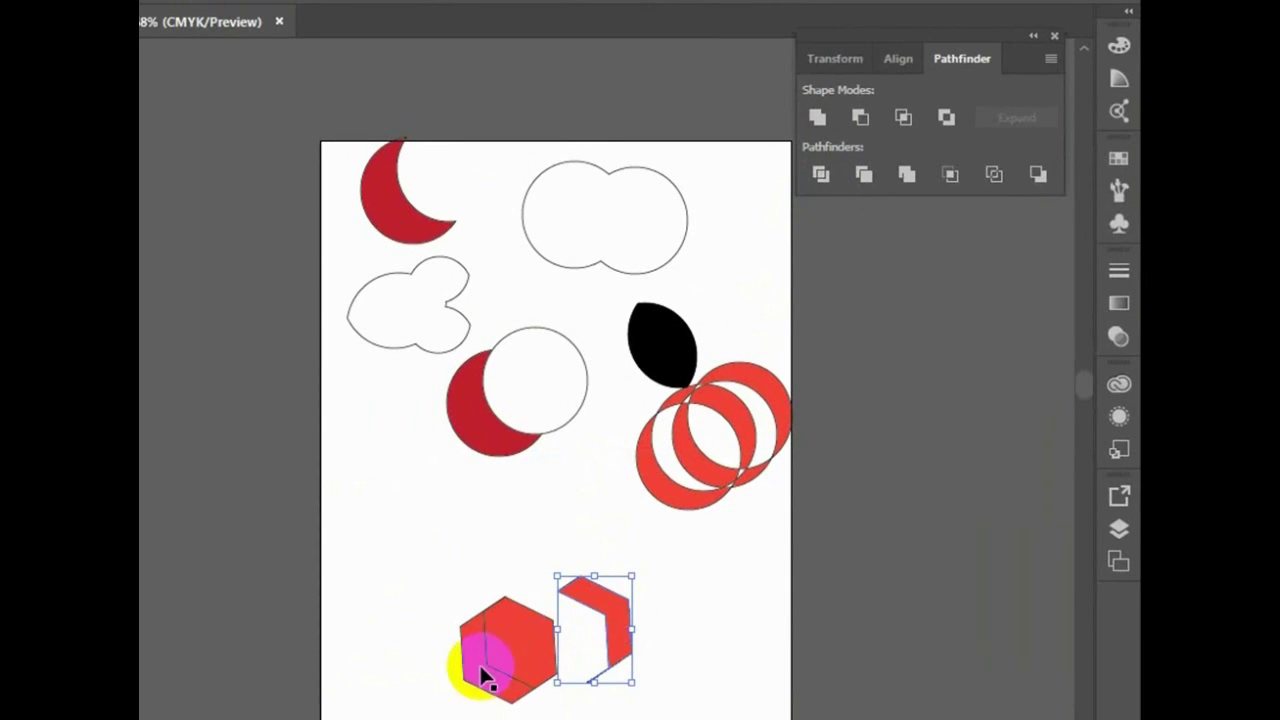
left_click_drag(478, 677, 436, 686)
left_click(545, 656)
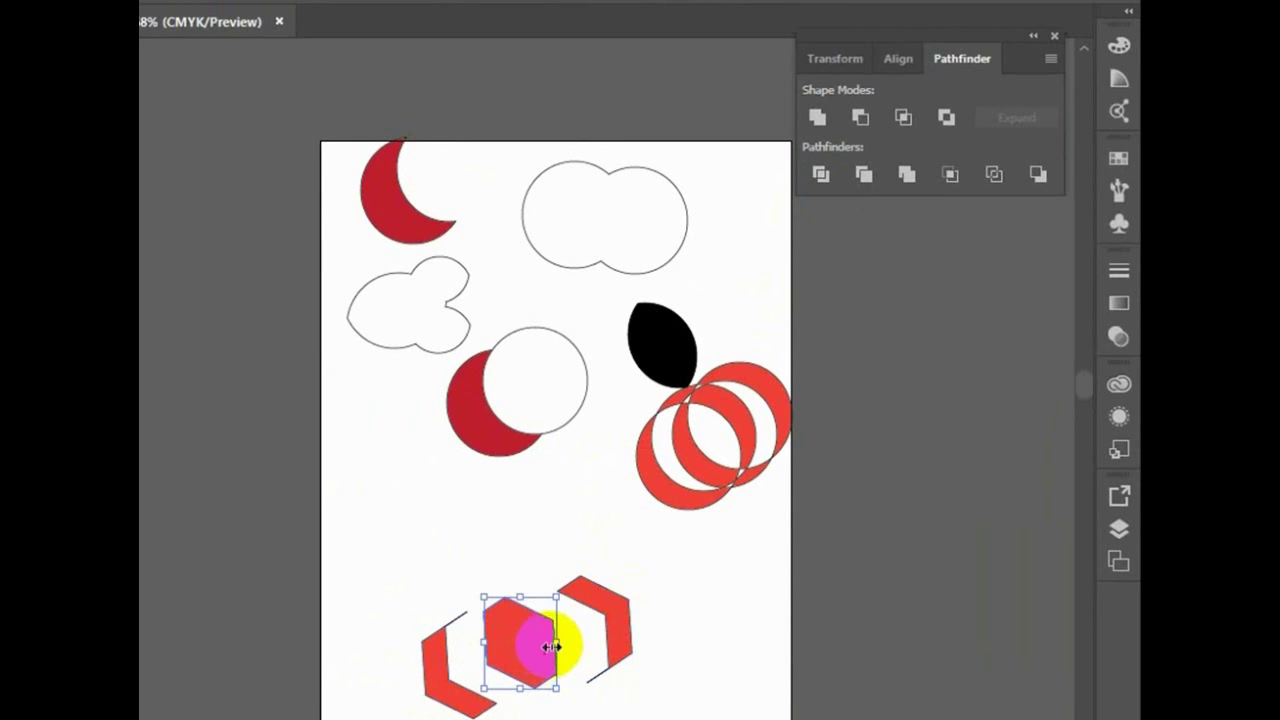
left_click_drag(550, 657, 527, 580)
left_click(757, 657)
left_click(437, 672)
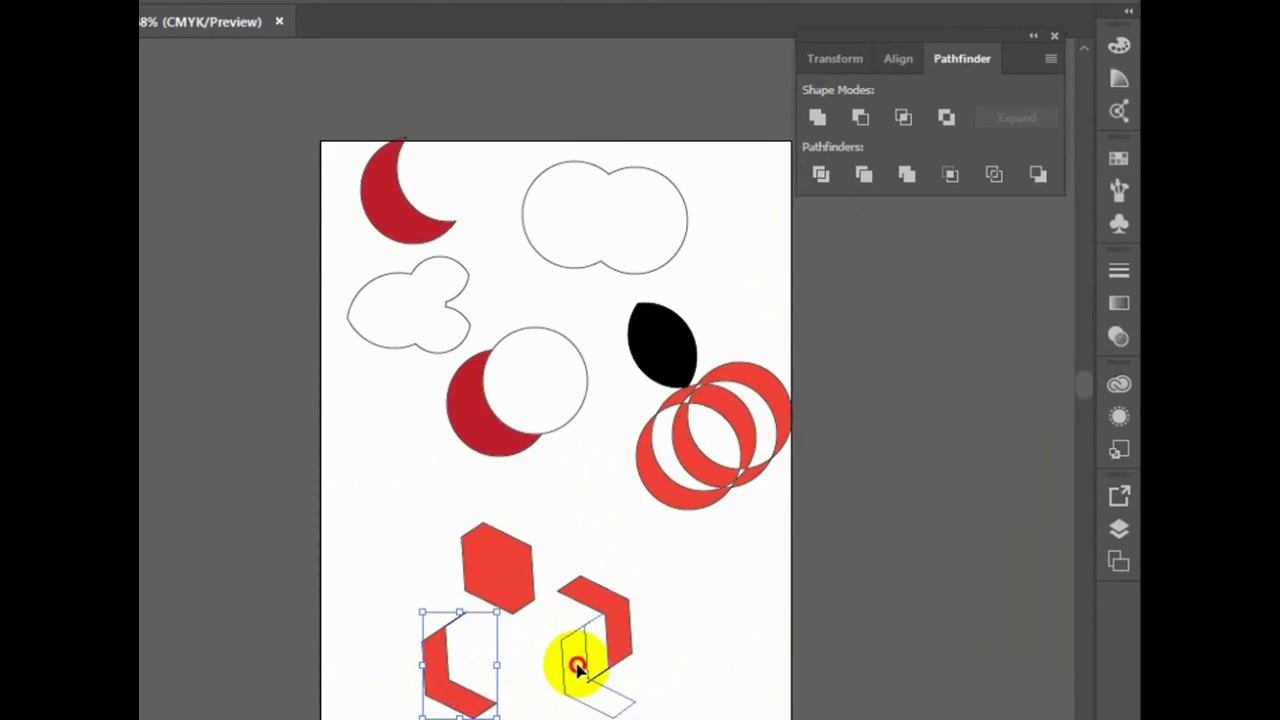
left_click_drag(577, 672, 580, 668)
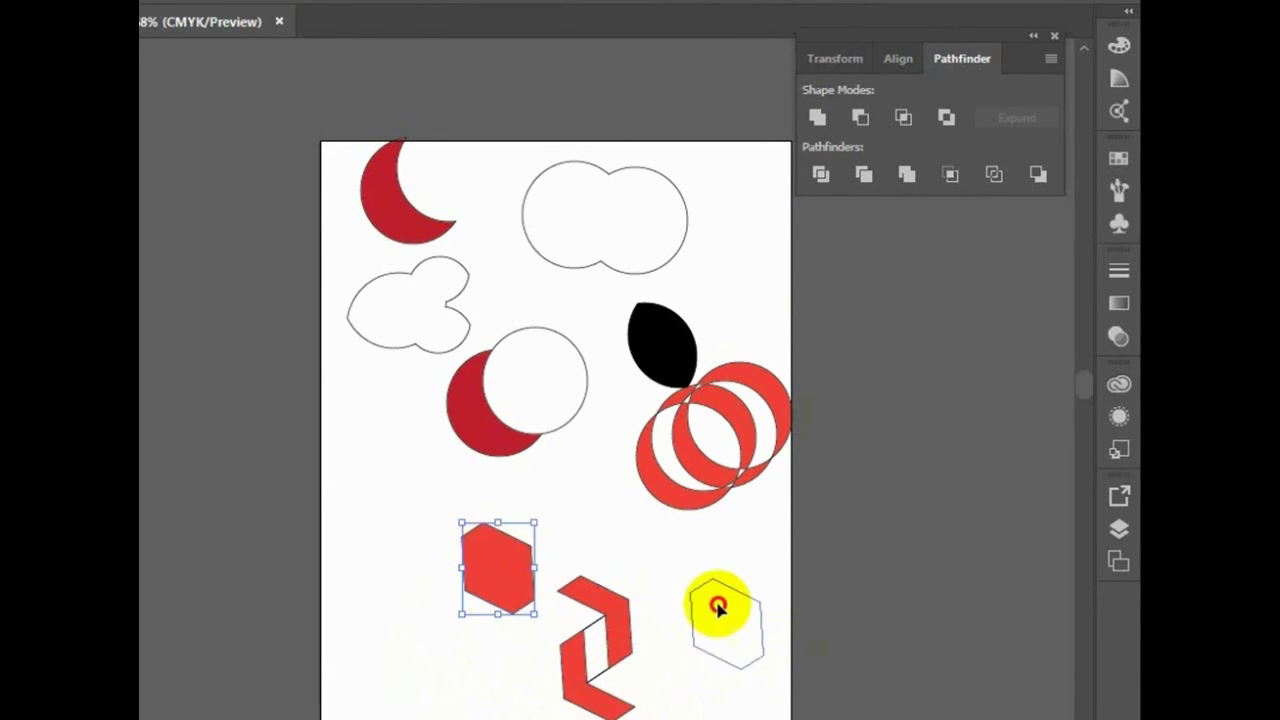
left_click_drag(661, 616, 658, 625)
left_click(743, 617)
Nudge the centre hexagon up and place the lower chevron on its right side.
scroll(709, 664, "down", 1)
scroll(709, 664, "down", 1)
left_click(668, 537)
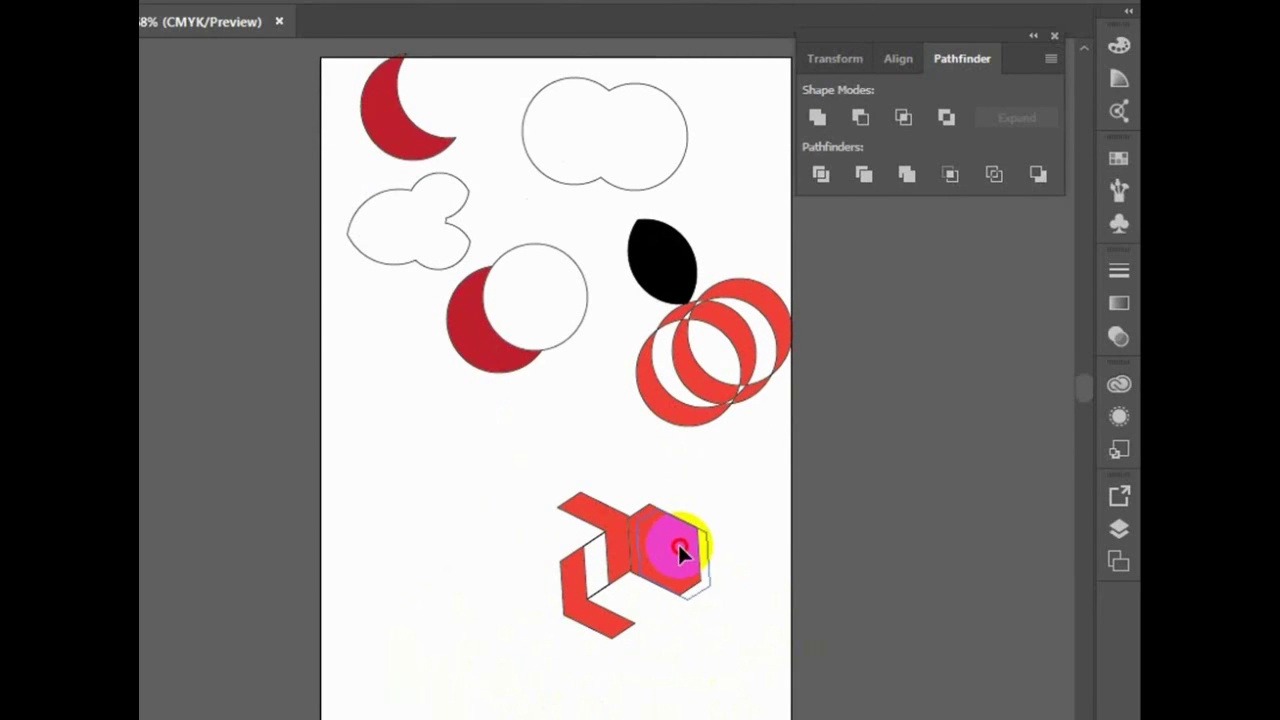
left_click(673, 545)
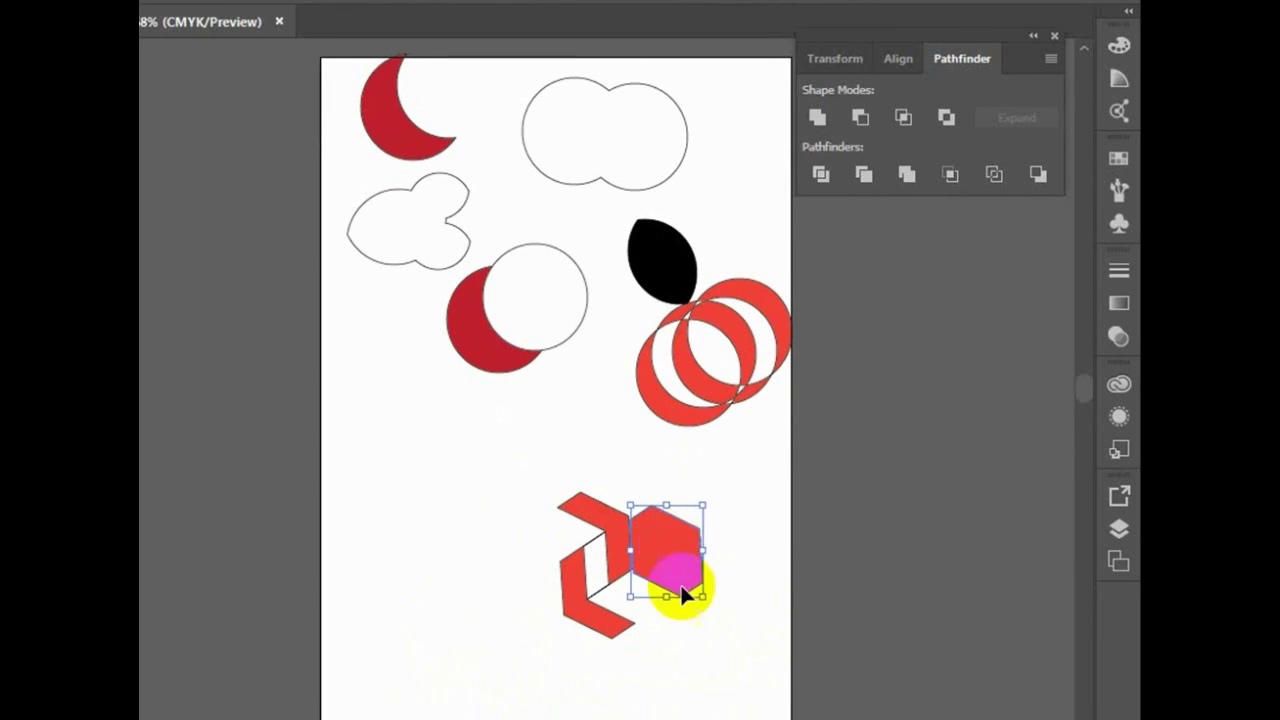
key("Up")
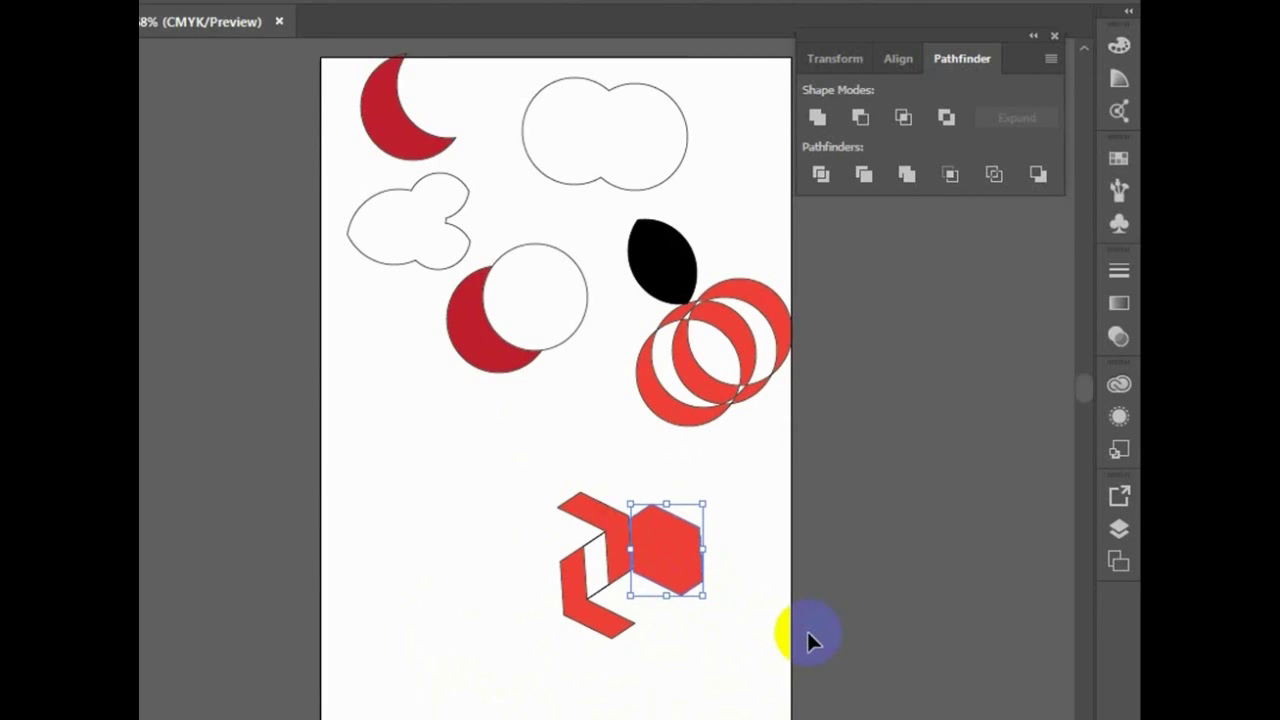
scroll(806, 629, "down", 2)
left_click(572, 585)
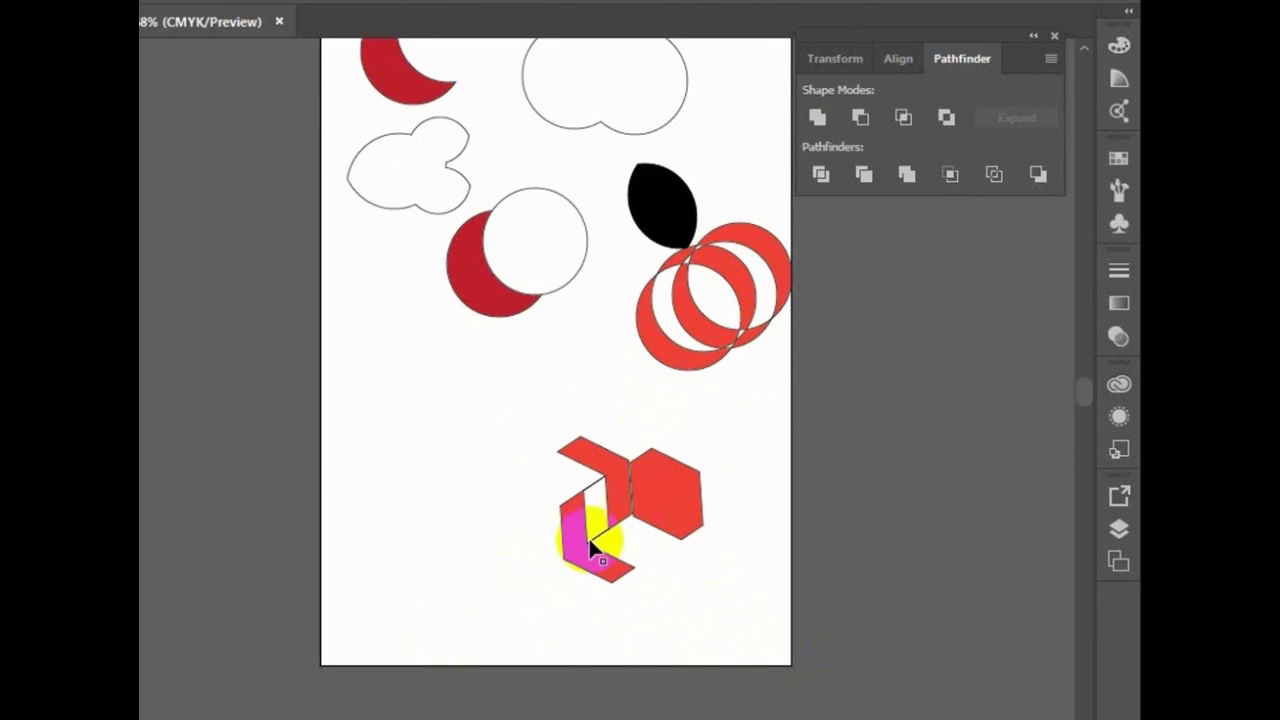
mouse_move(591, 500)
left_mouse_down()
mouse_move(697, 510)
mouse_move(693, 542)
mouse_move(716, 514)
left_mouse_up()
left_click(463, 600)
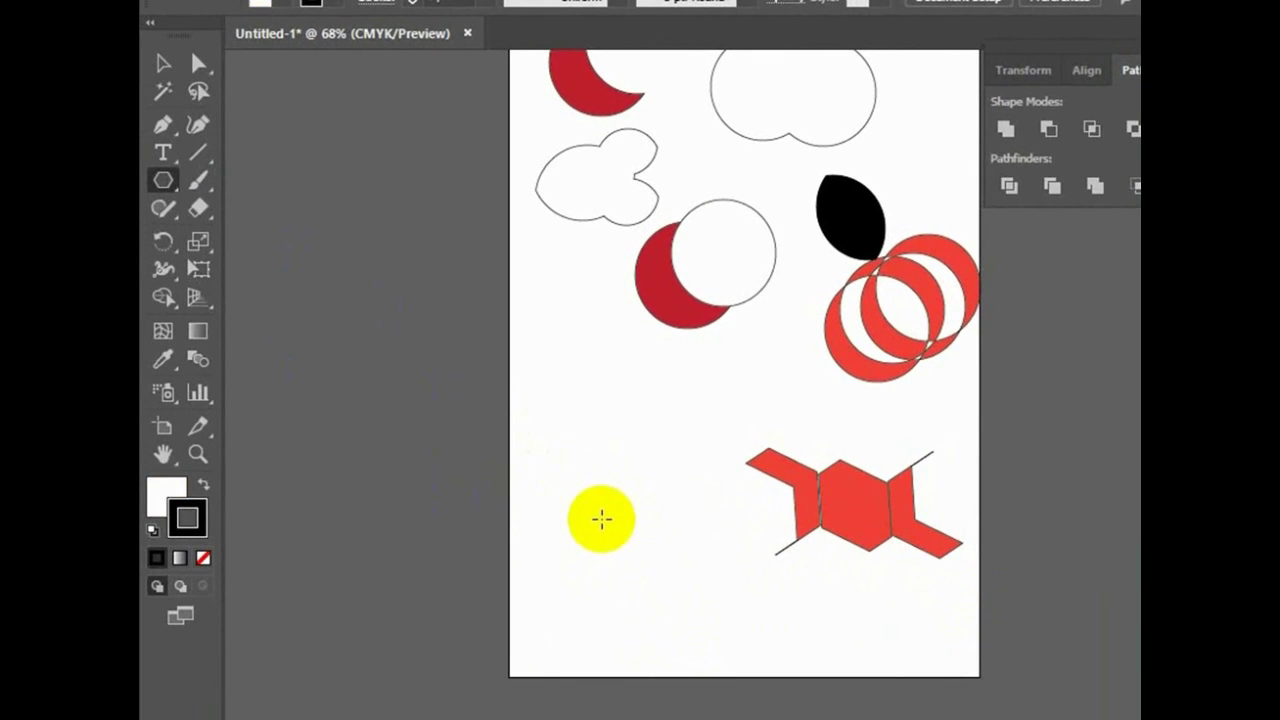
Draw an outline triangle with the Polygon tool, reducing its sides to three.
left_click_drag(571, 442, 587, 486)
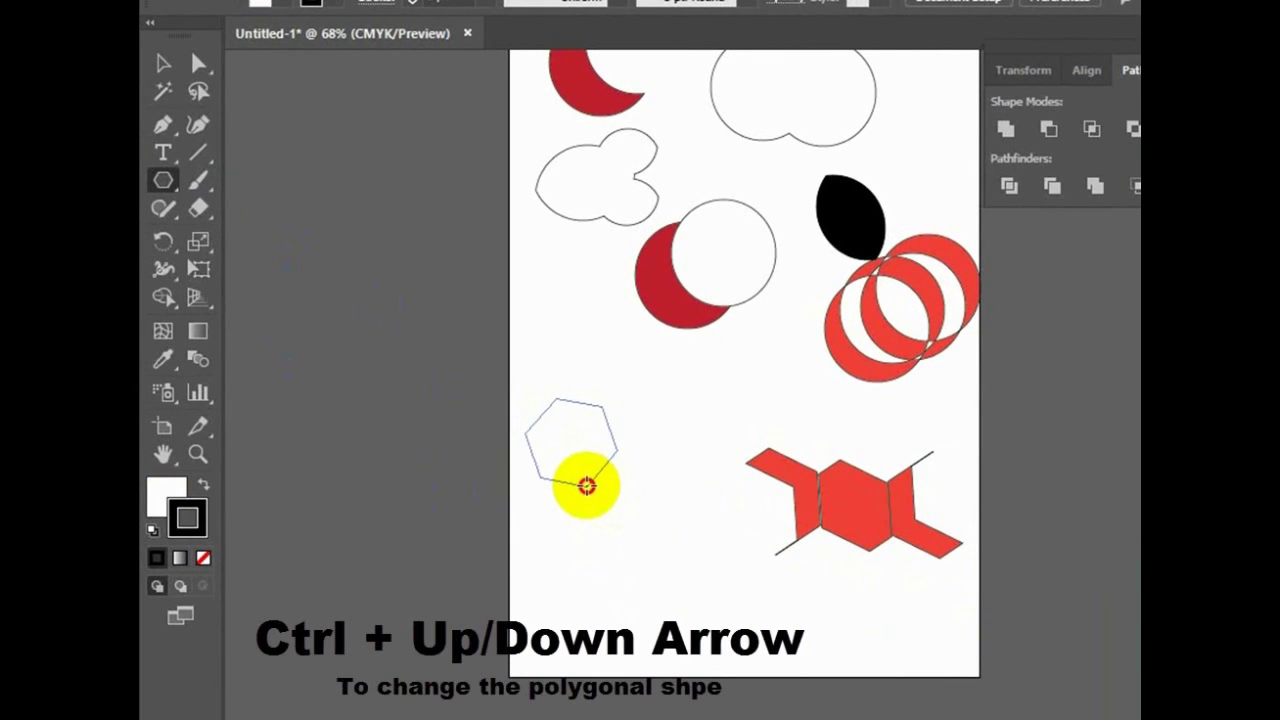
key("Down")
key("Down")
key("Down")
key("Down")
left_click_drag(587, 486, 577, 489)
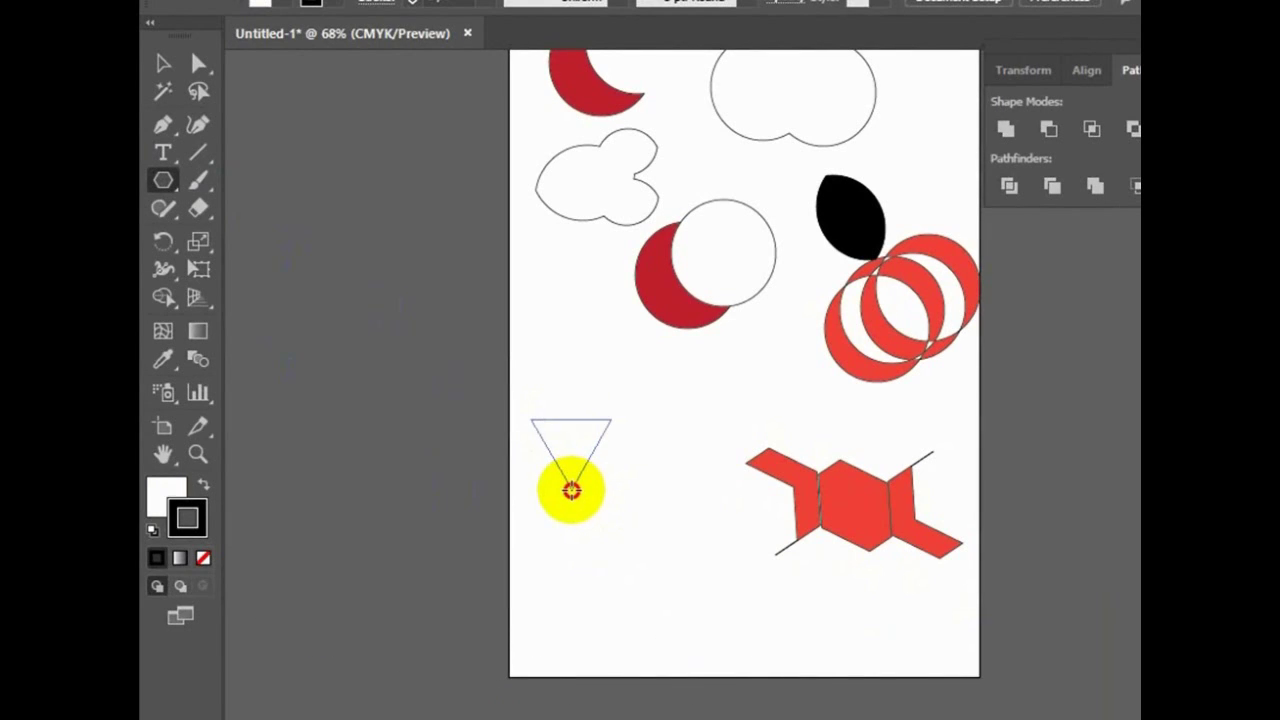
Make copies of the triangle stacked so they overlap one another.
left_click_drag(572, 489, 574, 491)
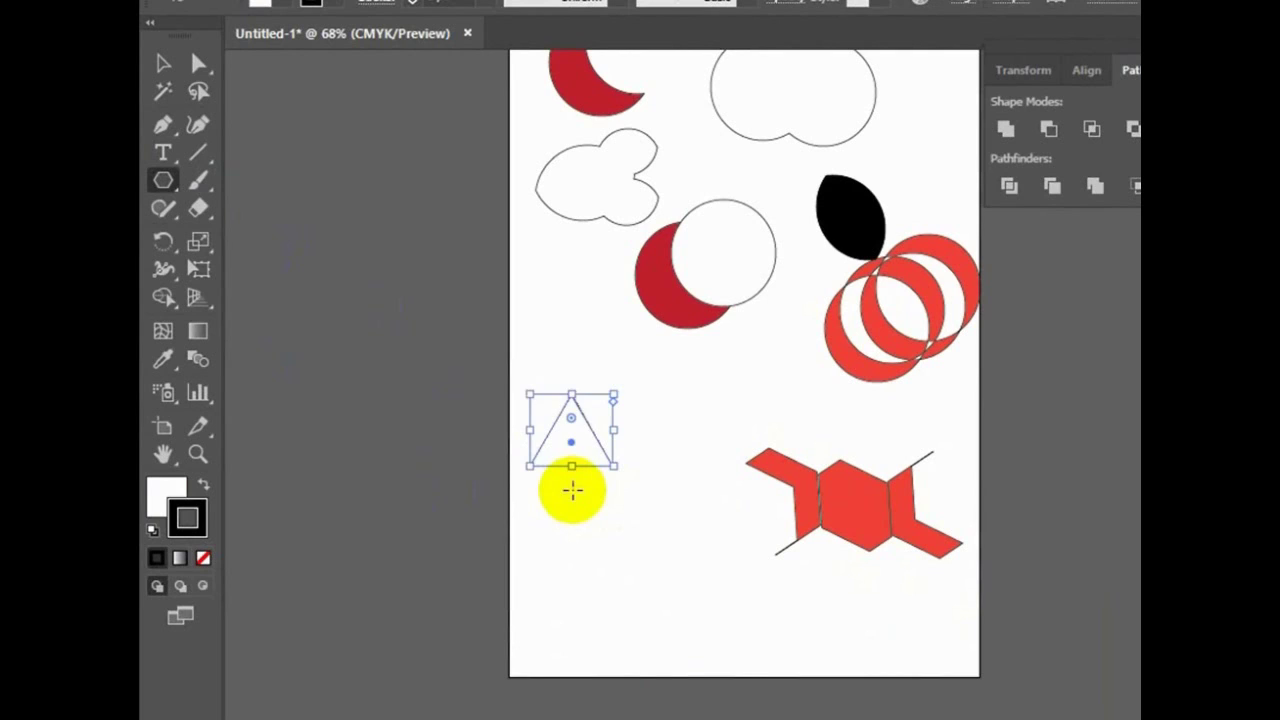
key("v")
mouse_move(598, 445)
left_mouse_down()
mouse_move(656, 459)
mouse_move(658, 502)
mouse_move(657, 423)
left_mouse_up()
left_click(657, 528)
left_click(657, 514)
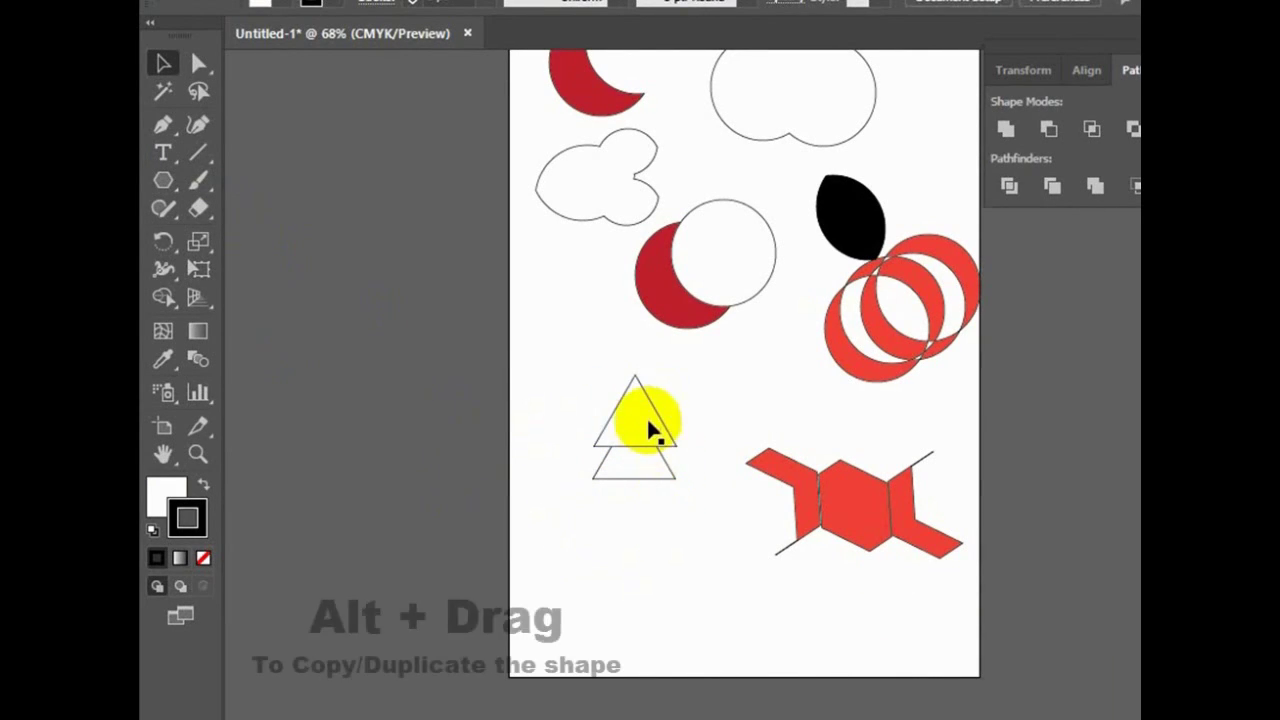
left_click(666, 444)
mouse_move(657, 447)
left_mouse_down()
mouse_move(656, 508)
mouse_move(659, 482)
left_mouse_up()
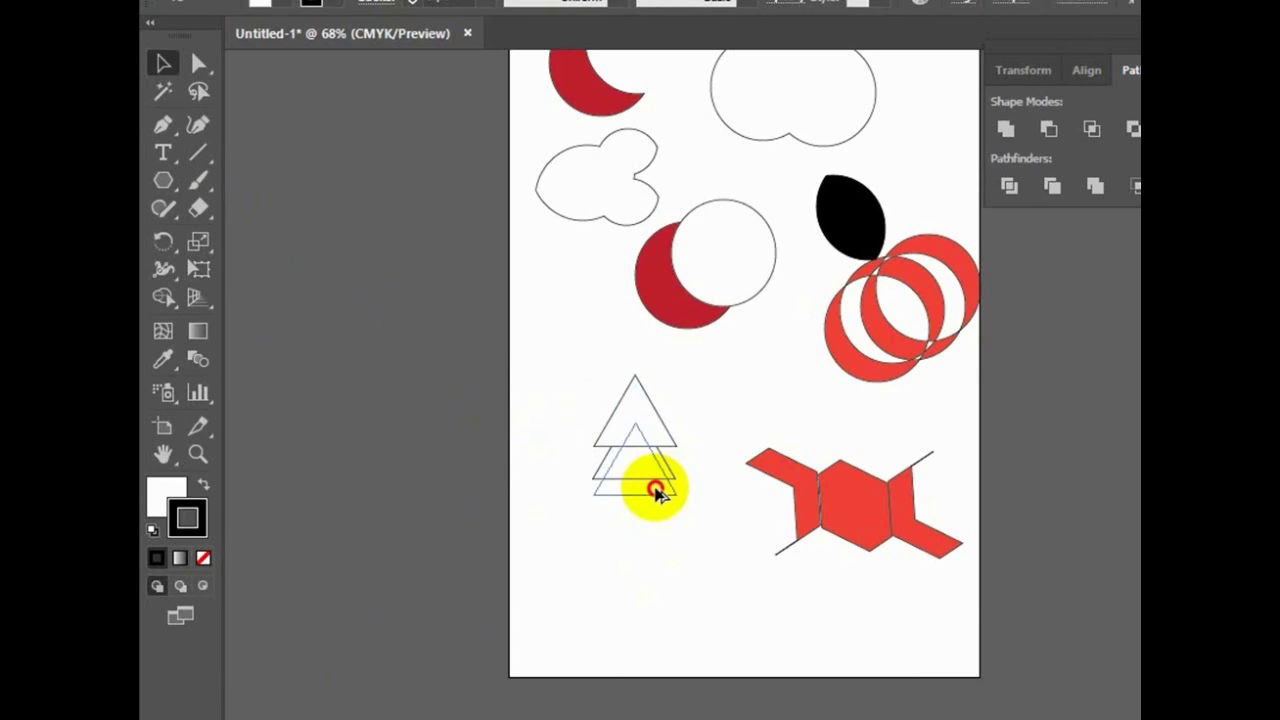
left_click_drag(656, 490, 656, 490)
left_click(663, 549)
Divide the overlapping triangles into separate pieces with Pathfinder Divide.
left_click_drag(580, 371, 700, 560)
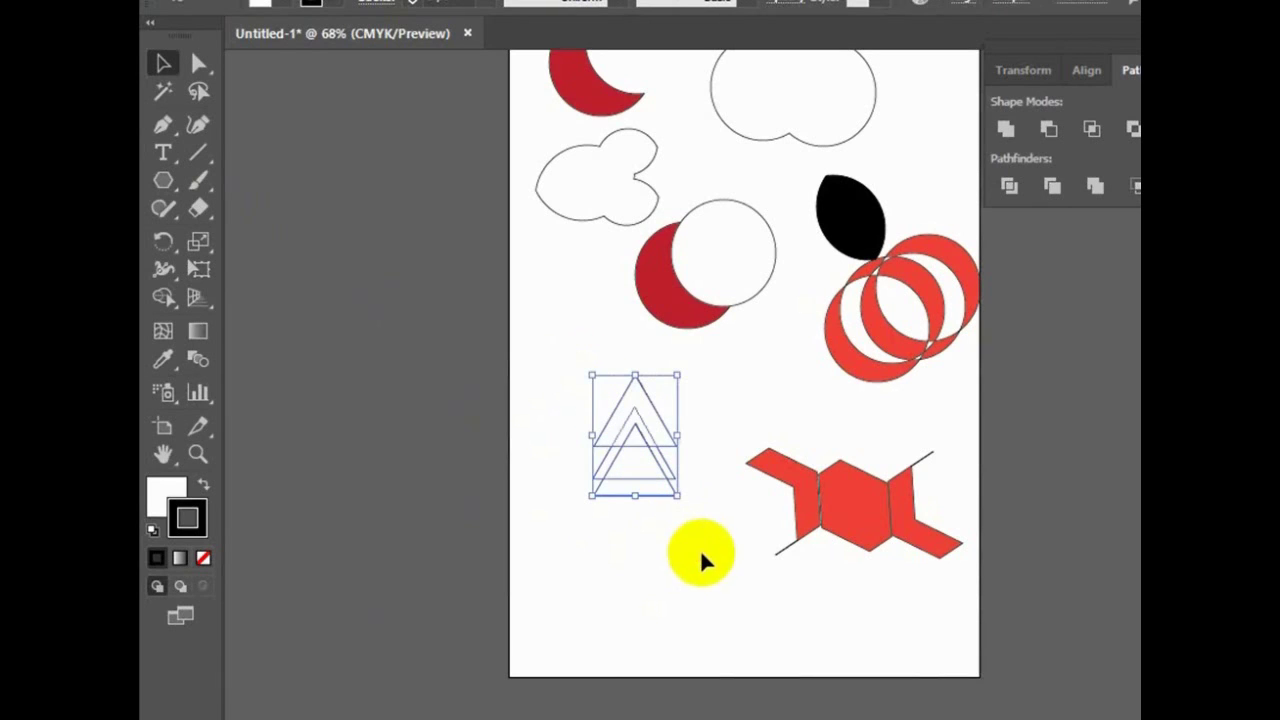
left_click(1010, 186)
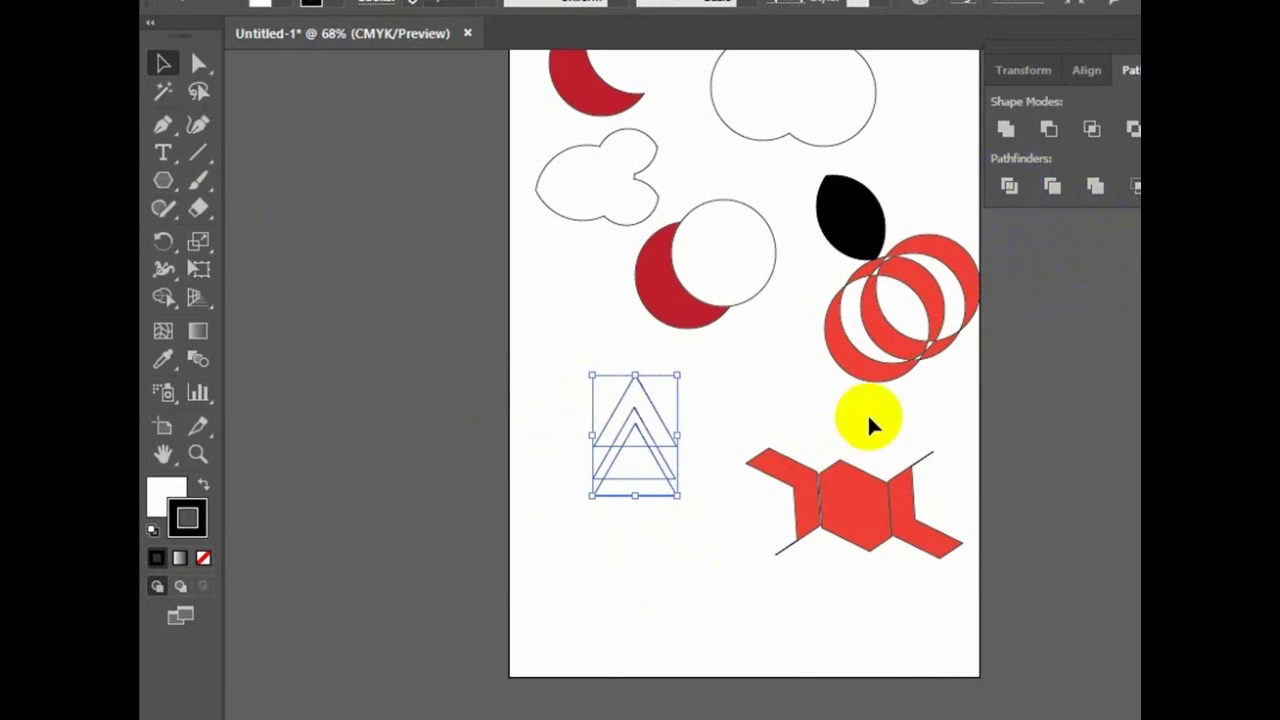
left_click(706, 562)
left_click(652, 445)
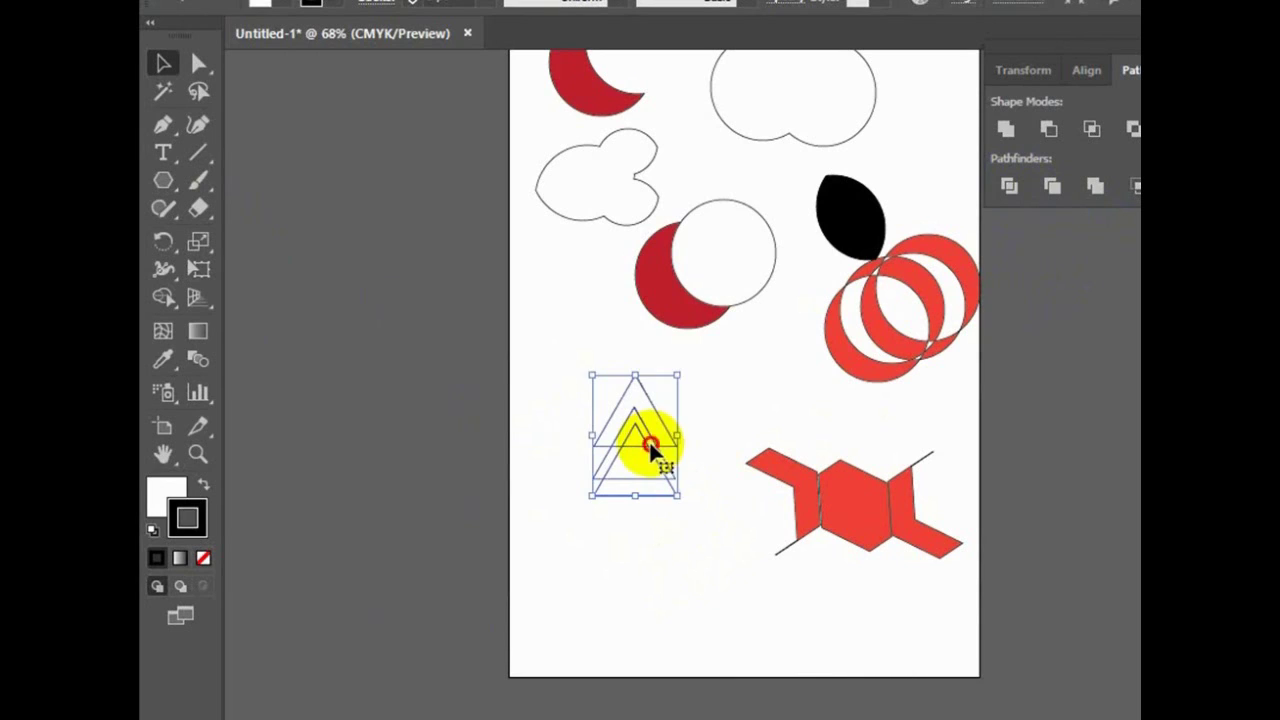
Ungroup the divided triangles and pull the top and middle pieces apart.
right_click(652, 443)
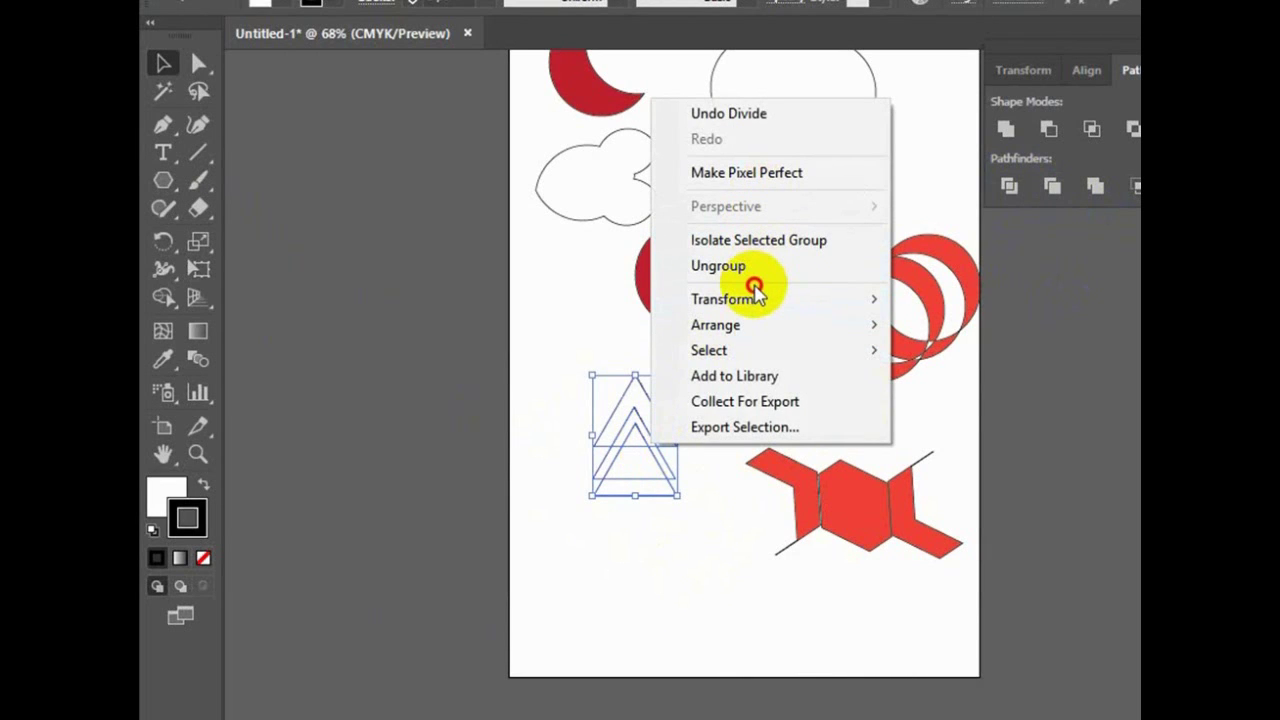
left_click(756, 268)
left_click(734, 506)
left_click(652, 445)
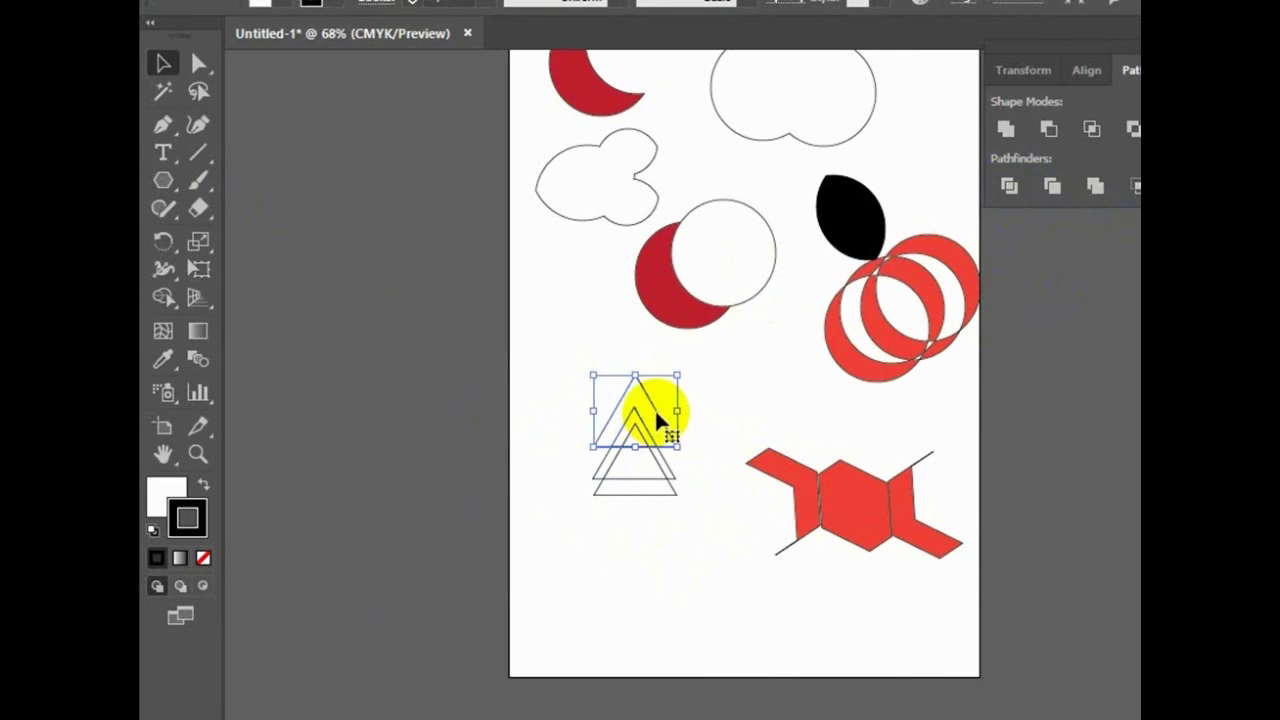
left_click_drag(658, 422, 703, 386)
left_click(645, 478)
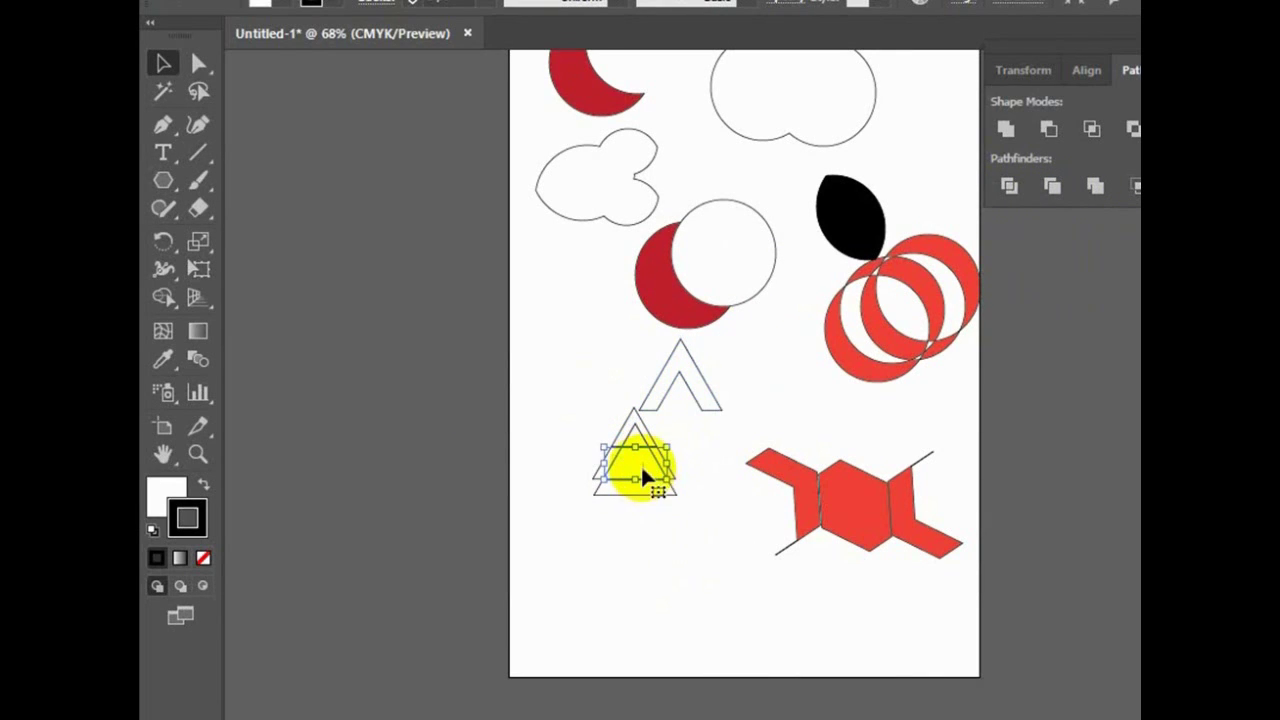
left_click_drag(645, 478, 672, 535)
left_click(643, 490)
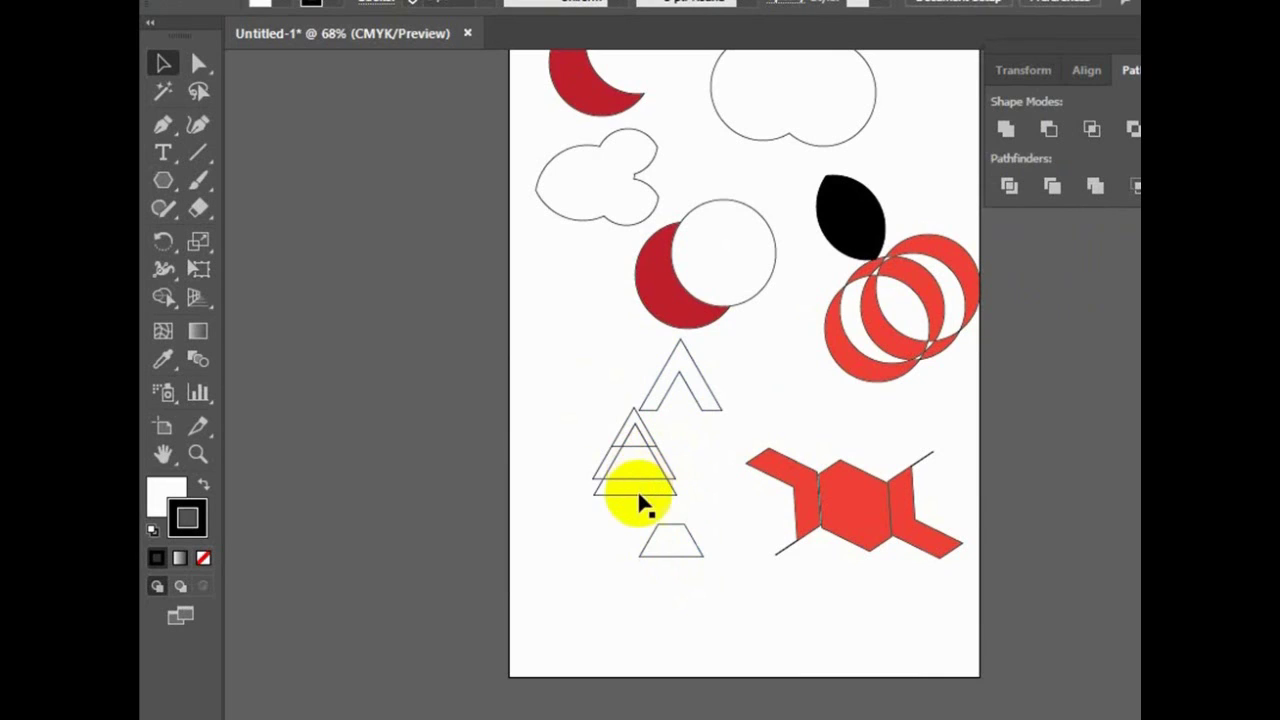
Spread the remaining trapezoid and inner triangle fragments apart.
left_click_drag(640, 498, 621, 516)
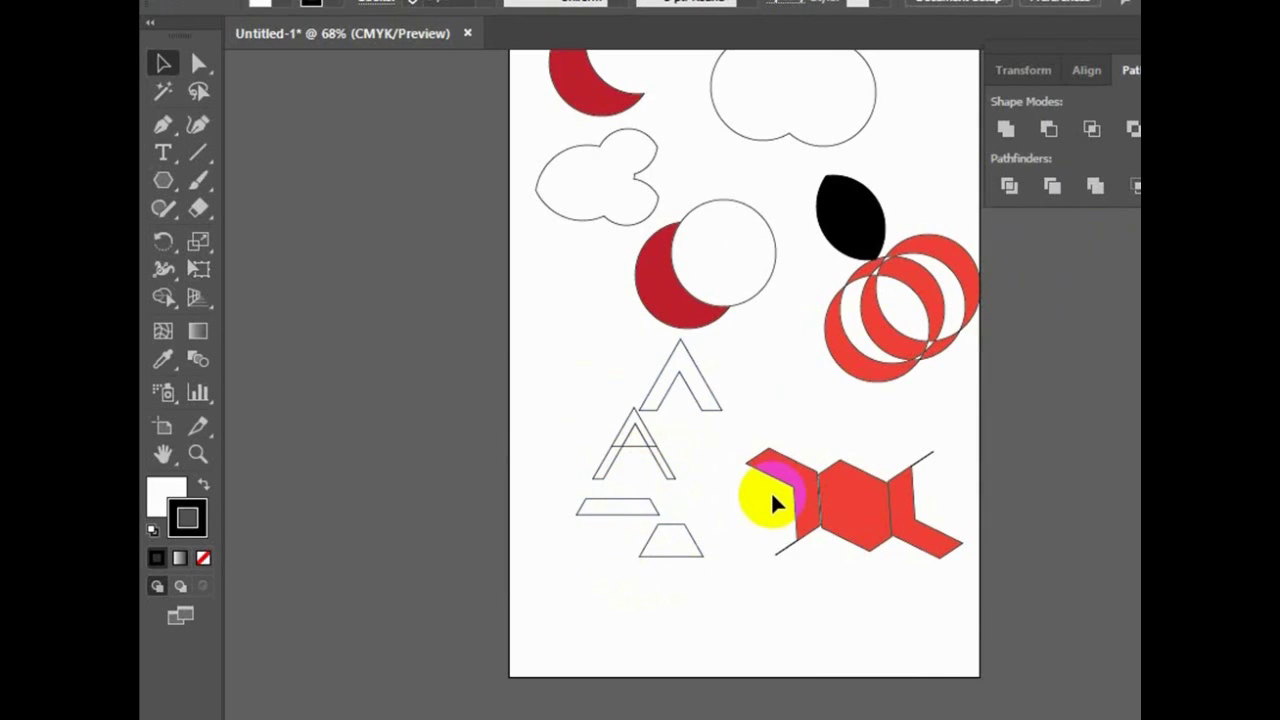
left_click_drag(651, 471, 690, 518)
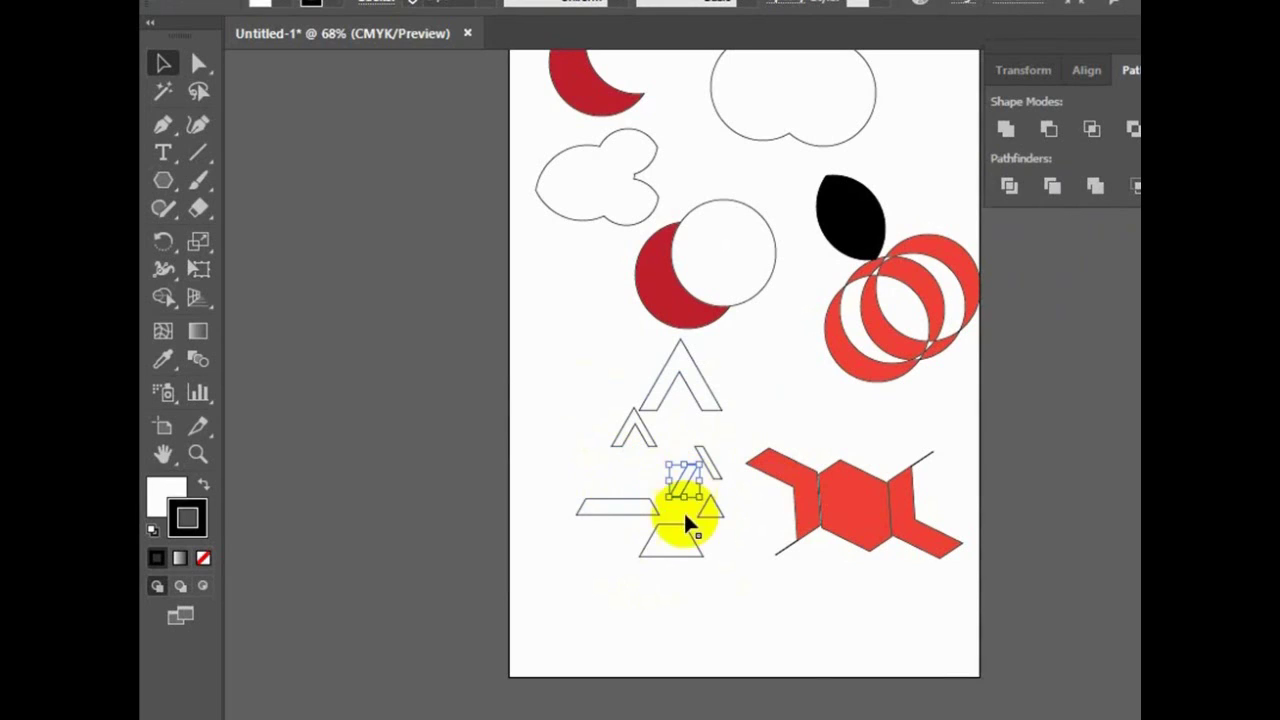
left_click_drag(632, 434, 641, 490)
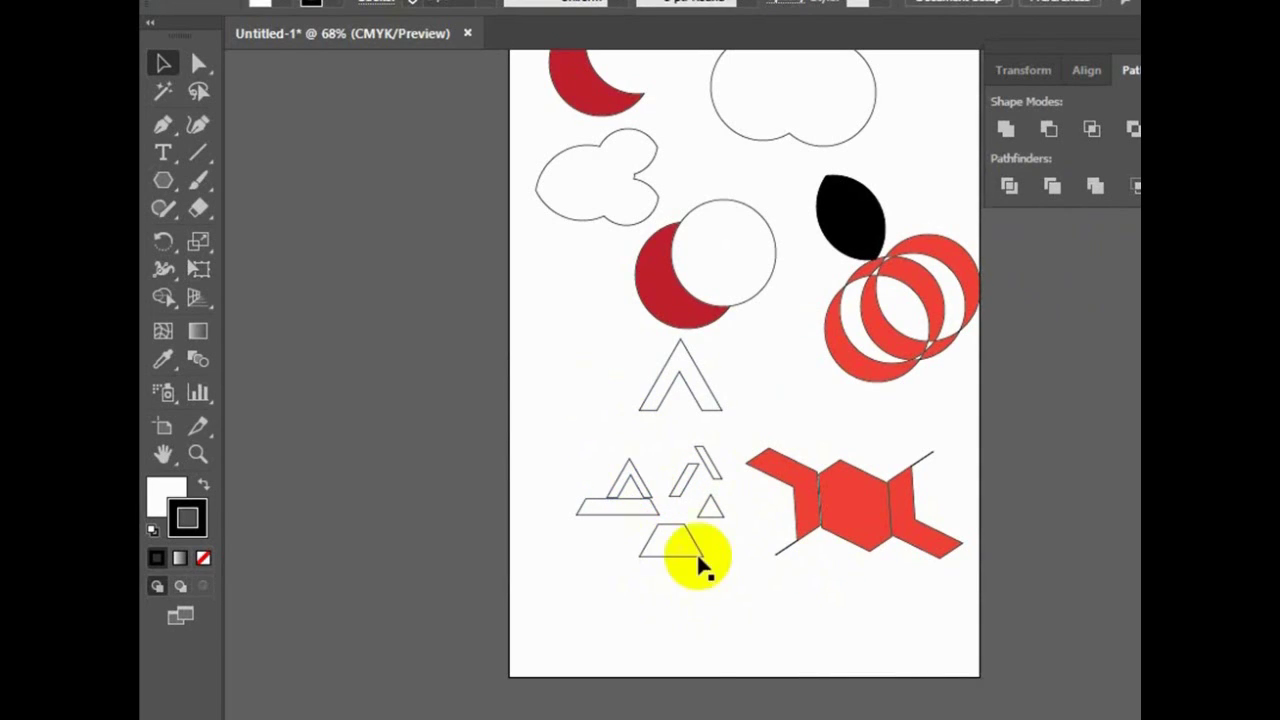
left_click_drag(674, 537, 622, 538)
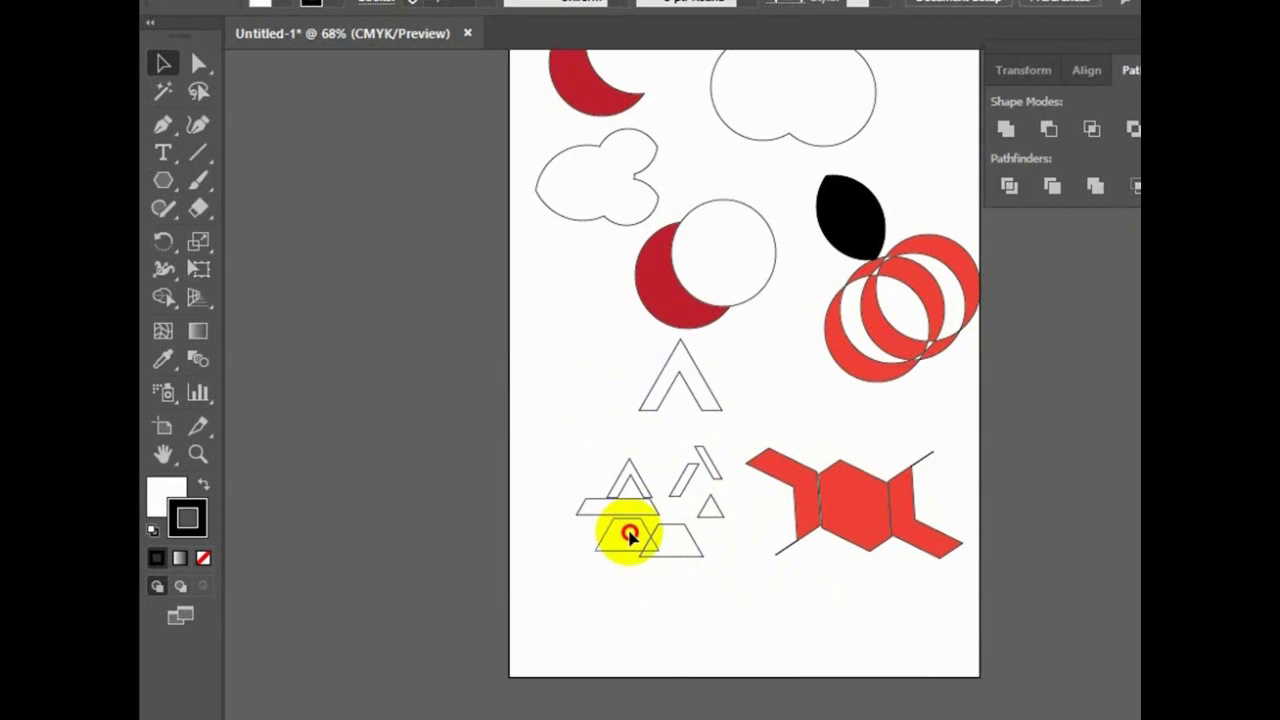
left_click_drag(628, 537, 630, 540)
left_click_drag(707, 515, 675, 547)
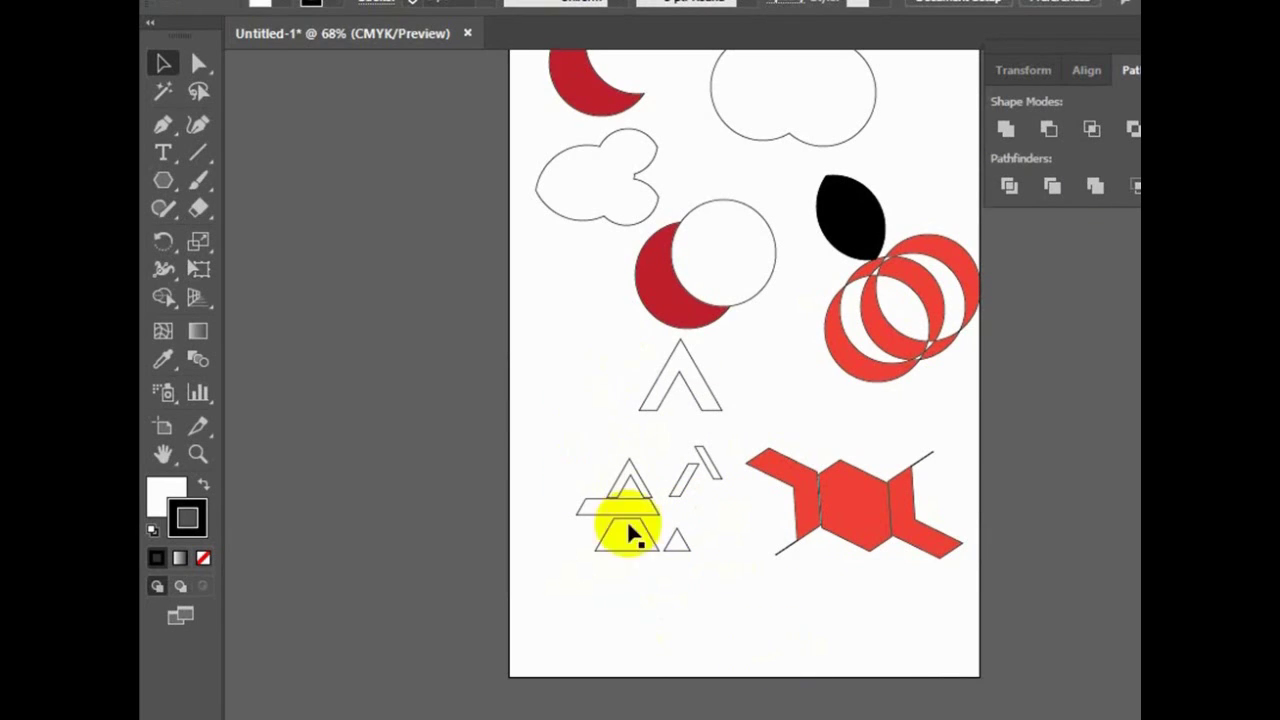
Move the whole cluster of triangle fragments up toward the upper left.
left_click_drag(568, 432, 708, 570)
left_click_drag(627, 524, 529, 357)
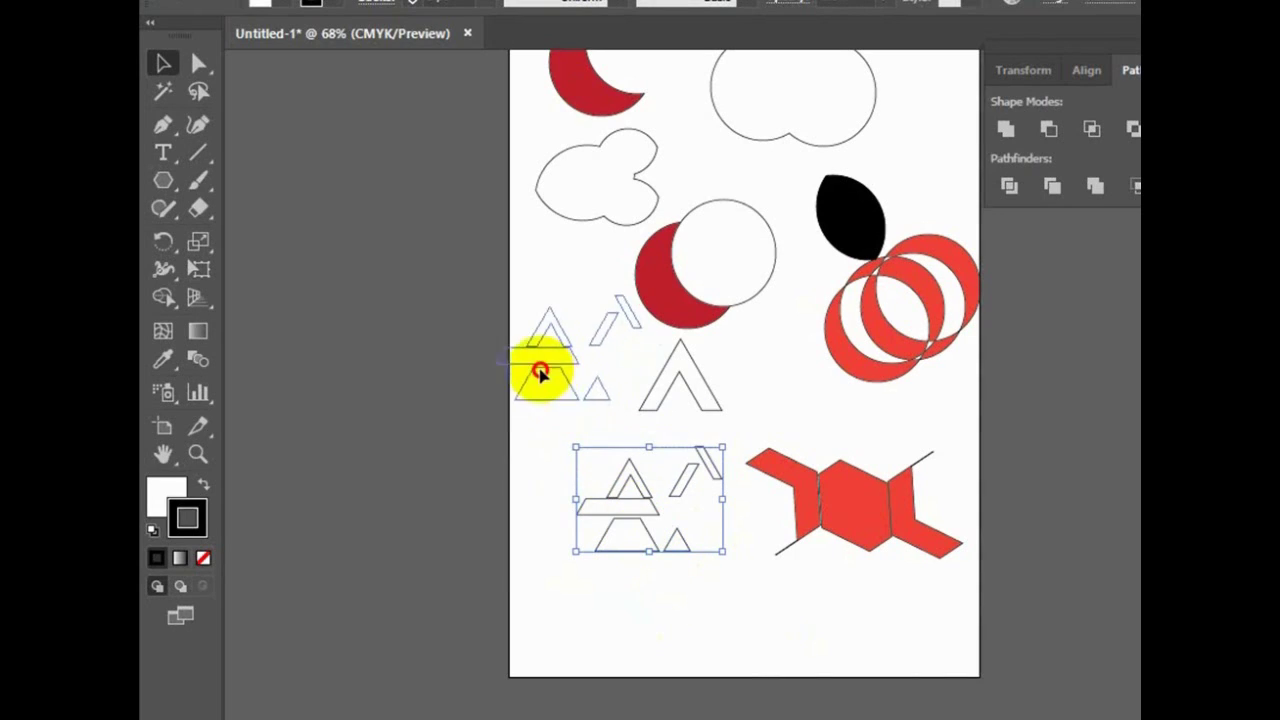
left_click(634, 540)
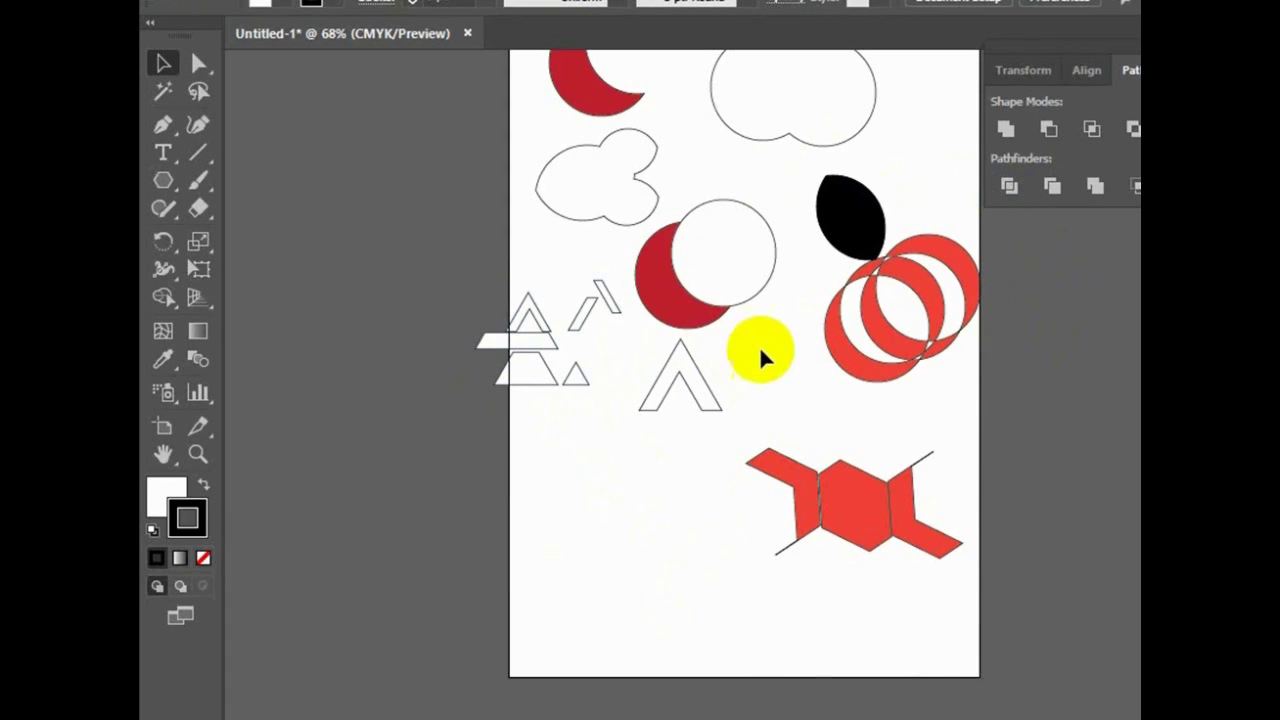
Trim the overlapping red and white circles and move the result to the lower left.
left_click_drag(763, 345, 657, 277)
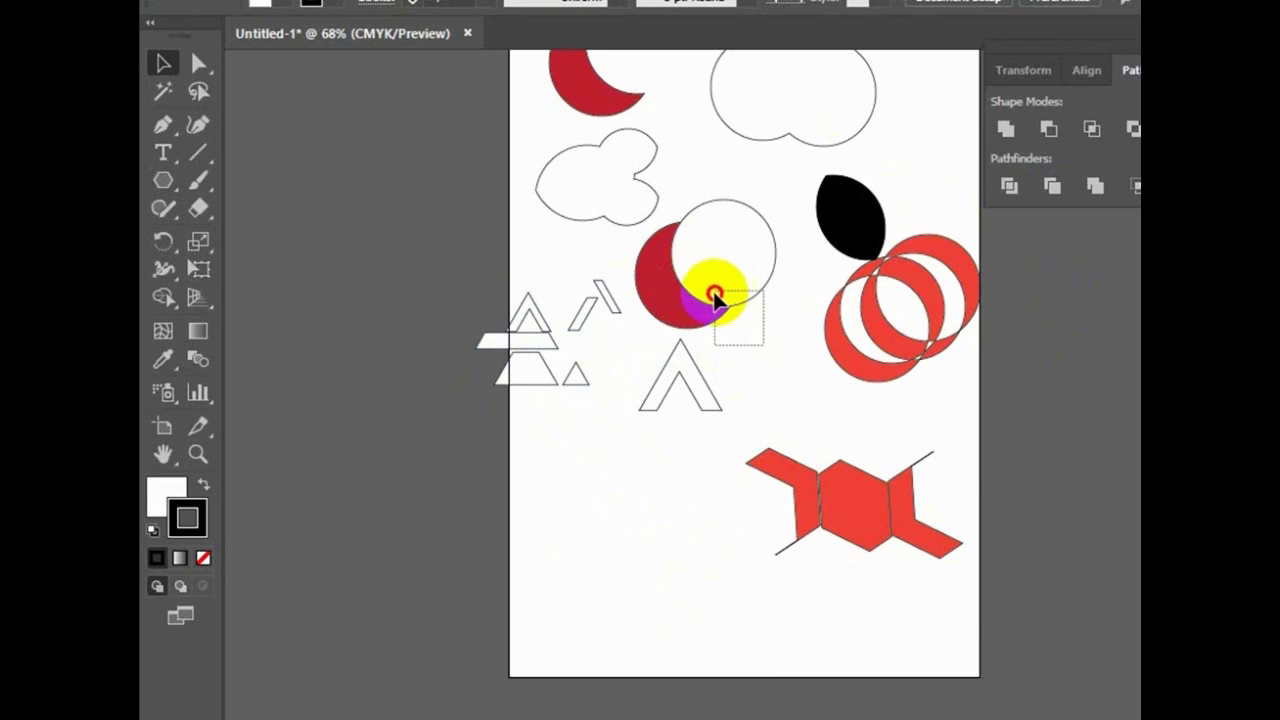
left_click_drag(697, 272, 770, 307)
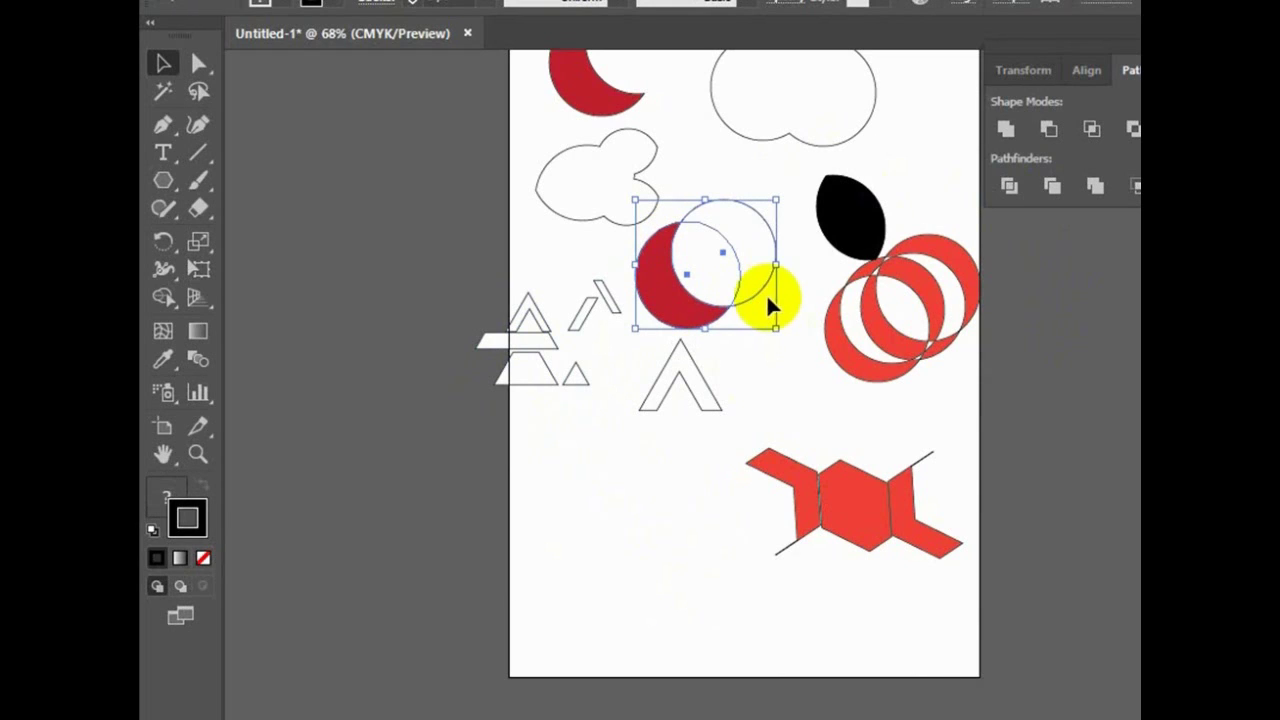
left_click(1053, 186)
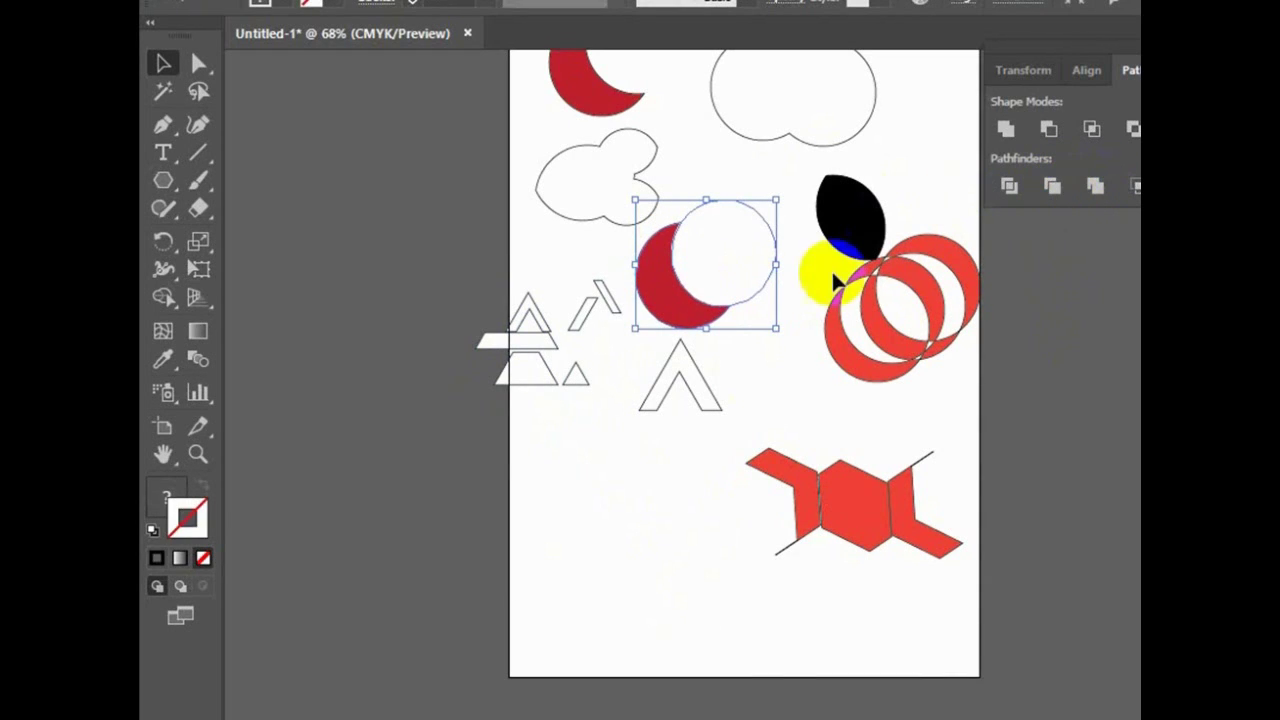
left_click(697, 524)
mouse_move(686, 272)
left_mouse_down()
mouse_move(651, 429)
mouse_move(586, 532)
left_mouse_up()
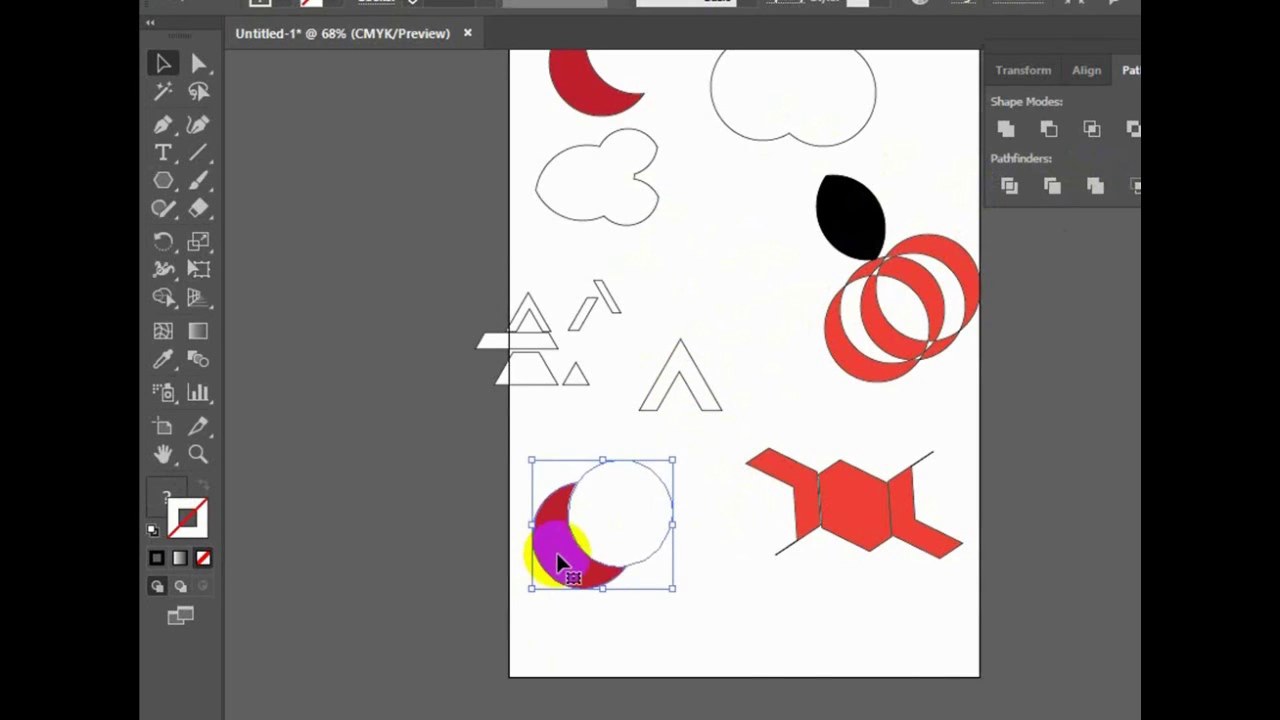
Ungroup the trimmed pieces and pull the white circle away from the red crescent.
right_click(560, 563)
left_click(630, 386)
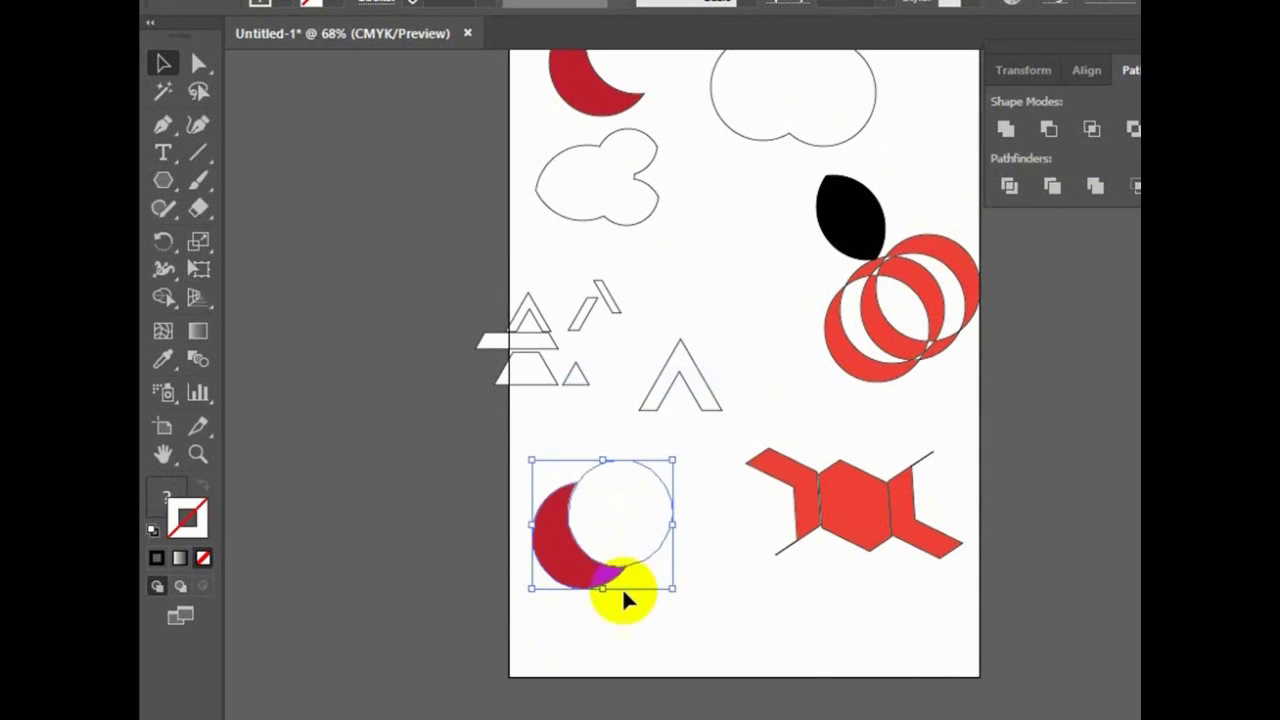
left_click(627, 606)
left_click(627, 543)
left_click_drag(621, 540, 663, 526)
left_click(651, 623)
left_click_drag(563, 571, 588, 556)
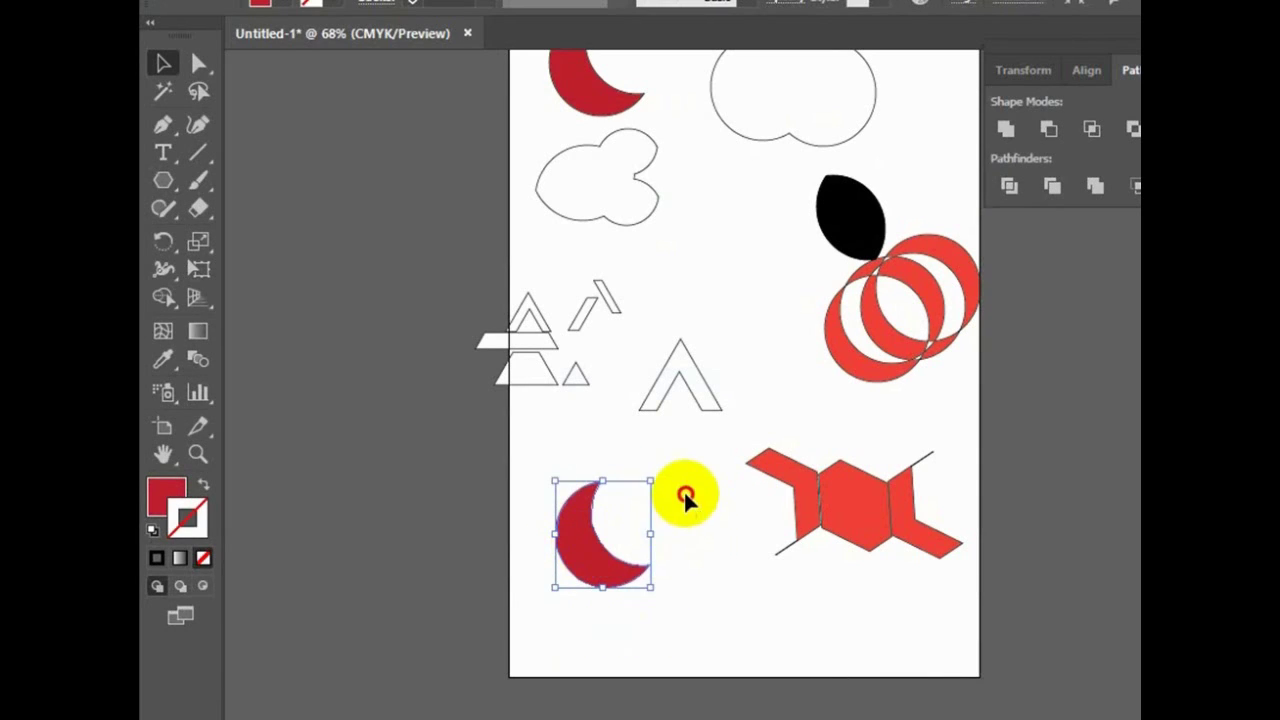
left_click(709, 529)
mouse_move(708, 510)
left_mouse_down()
mouse_move(745, 510)
mouse_move(612, 545)
mouse_move(757, 343)
left_mouse_up()
left_click(592, 568)
Move the red circle below the triangles and bring the chevron outline over it.
left_click(745, 340)
left_click(709, 280)
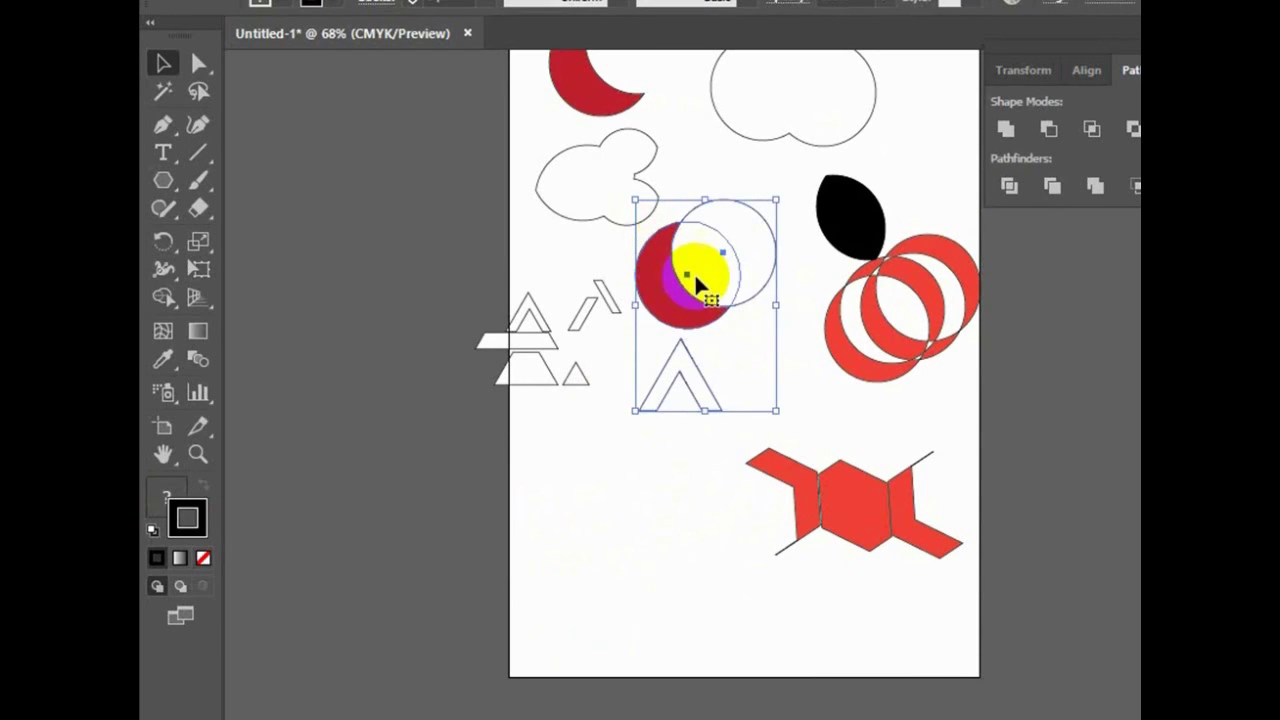
left_click(682, 551)
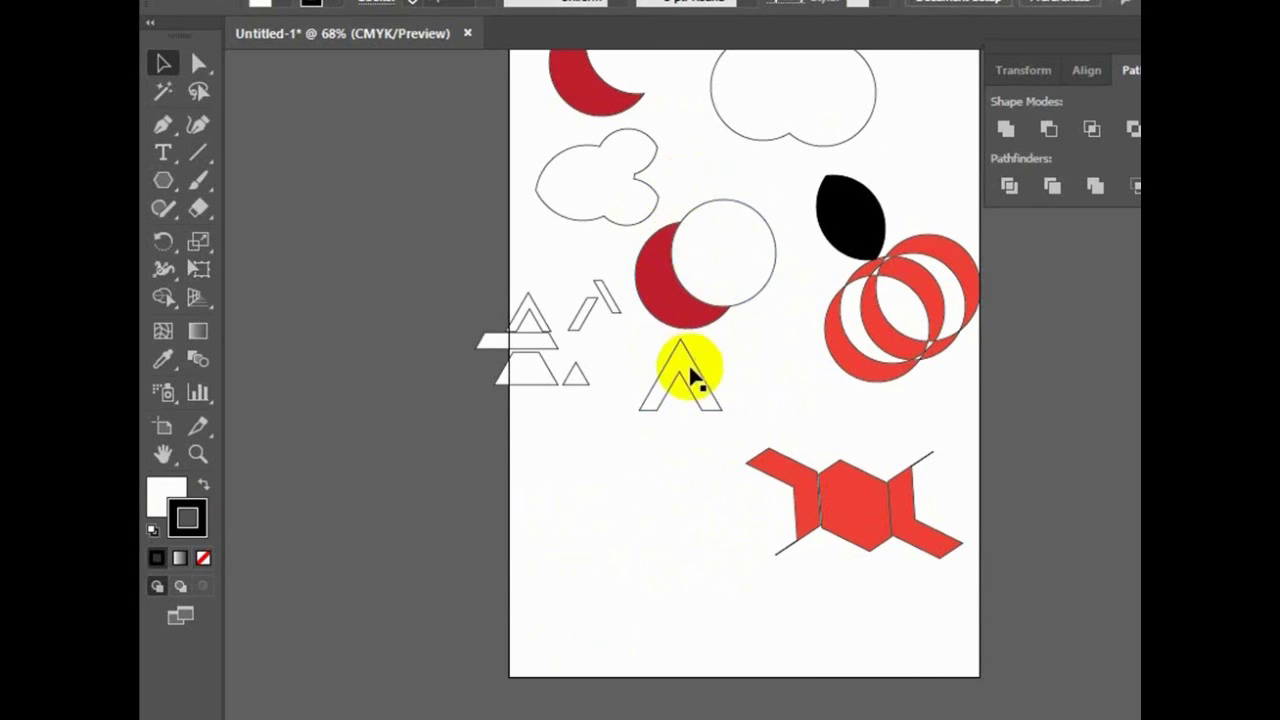
left_click(672, 300)
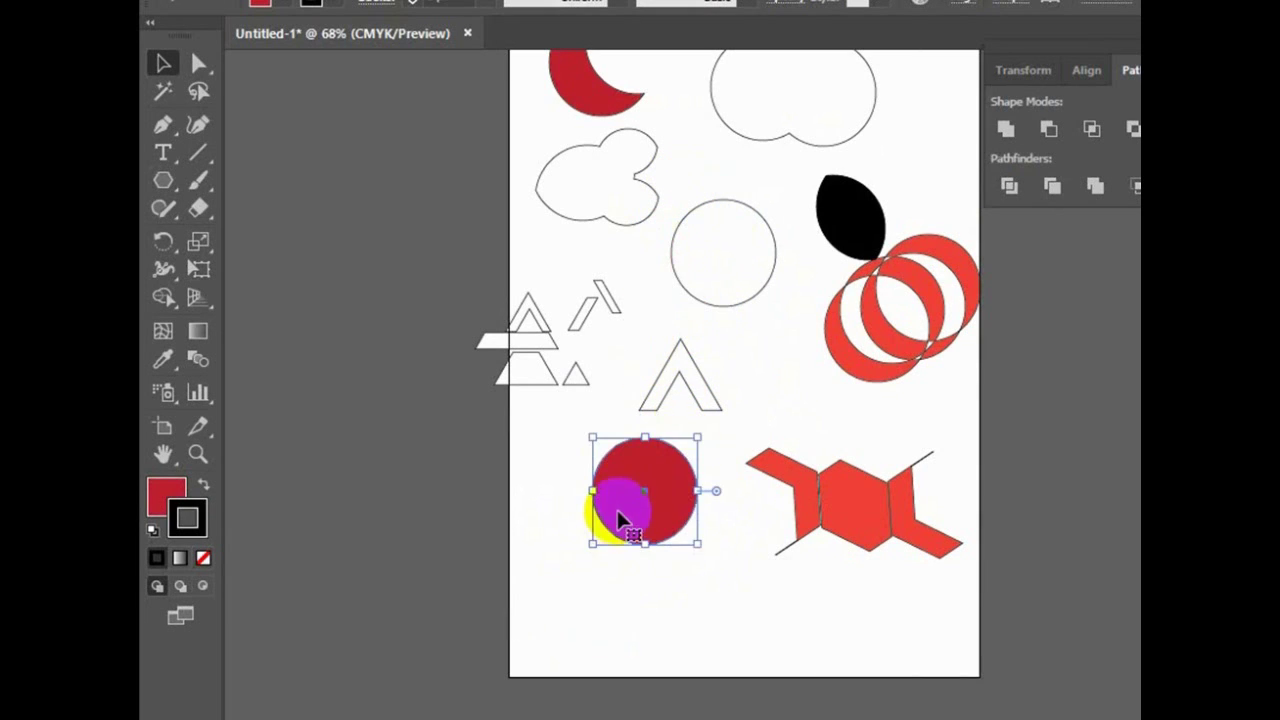
left_click_drag(646, 360, 615, 500)
mouse_move(684, 365)
left_mouse_down()
mouse_move(668, 510)
mouse_move(652, 482)
left_mouse_up()
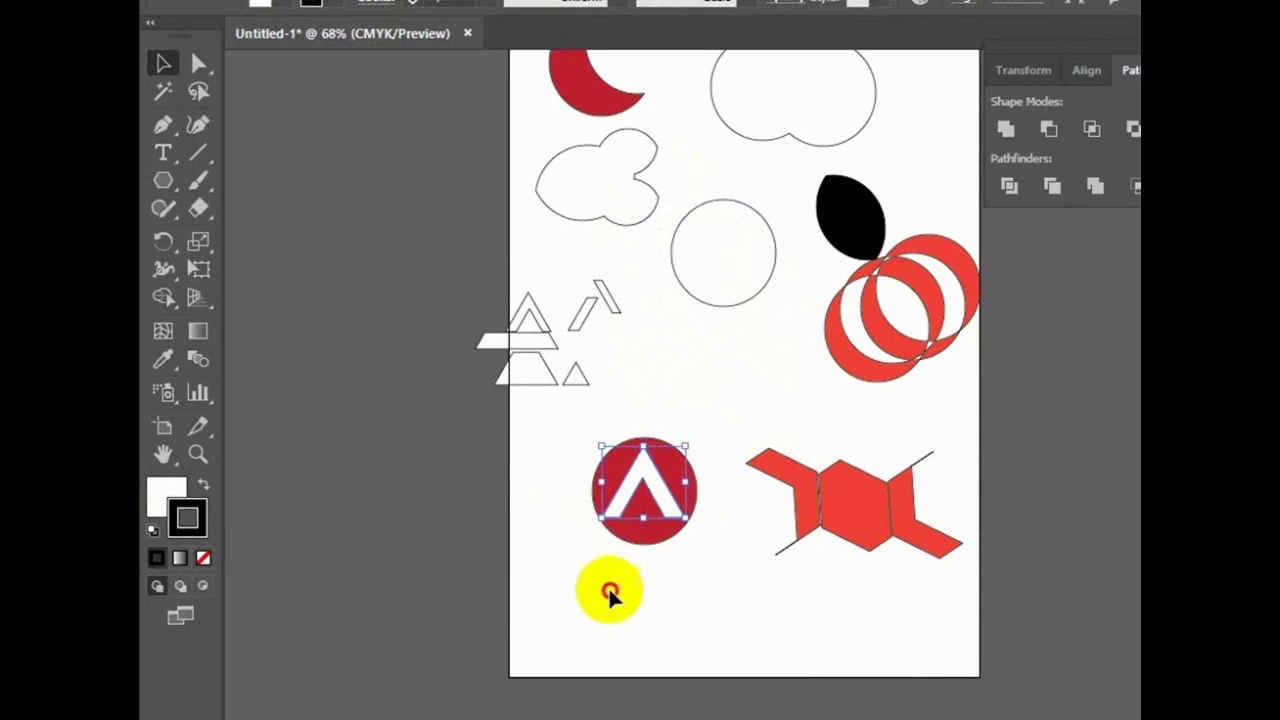
Trim the chevron out of the red circle and ungroup the resulting pieces.
left_click_drag(560, 425, 700, 560)
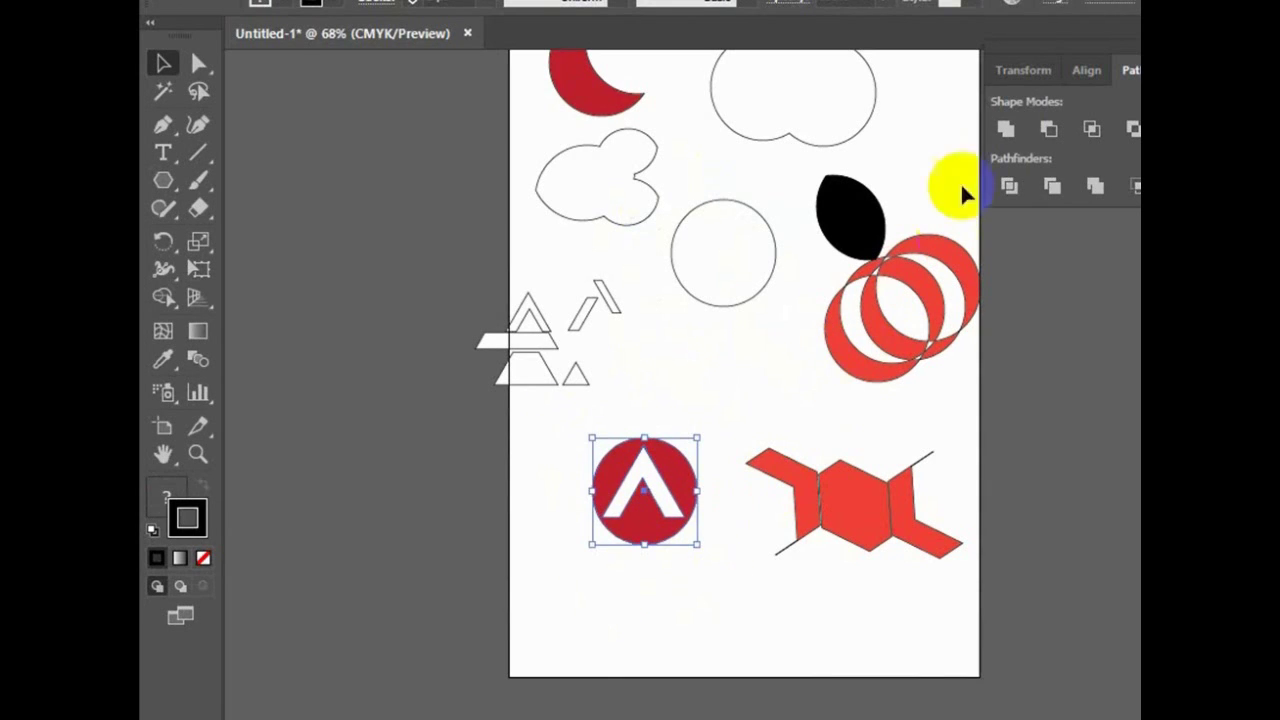
left_click(1058, 197)
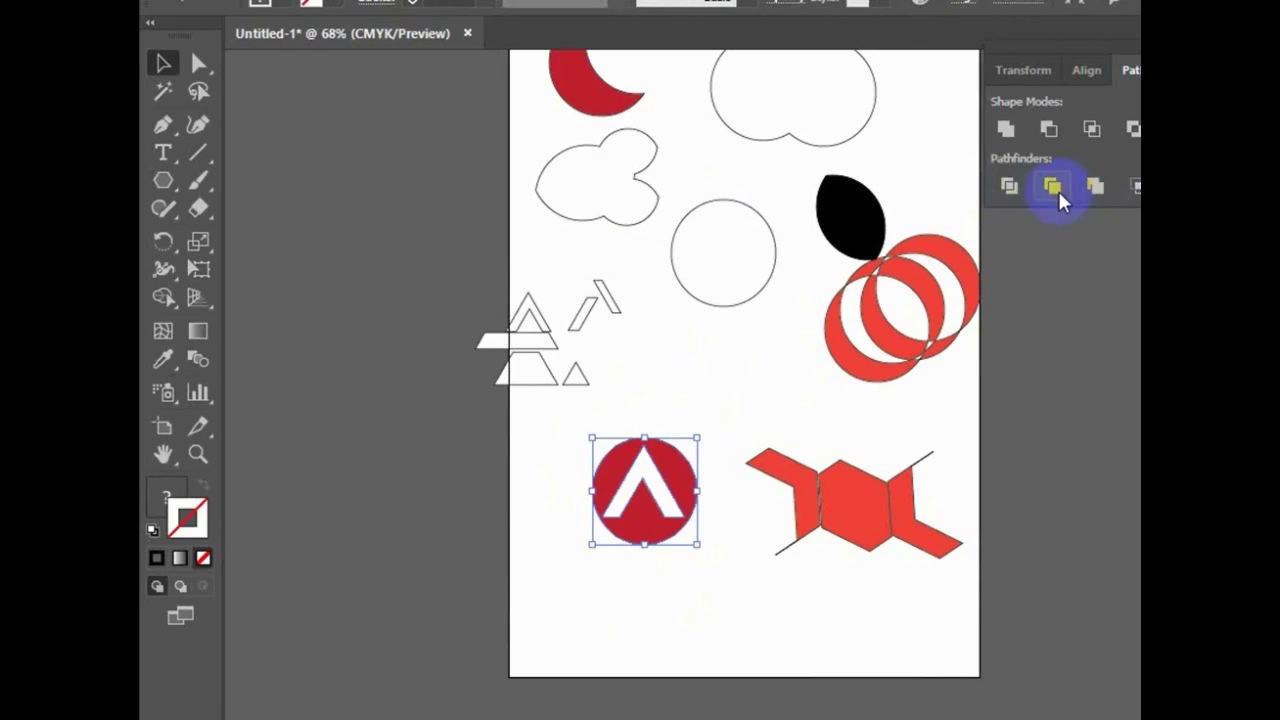
left_click(705, 592)
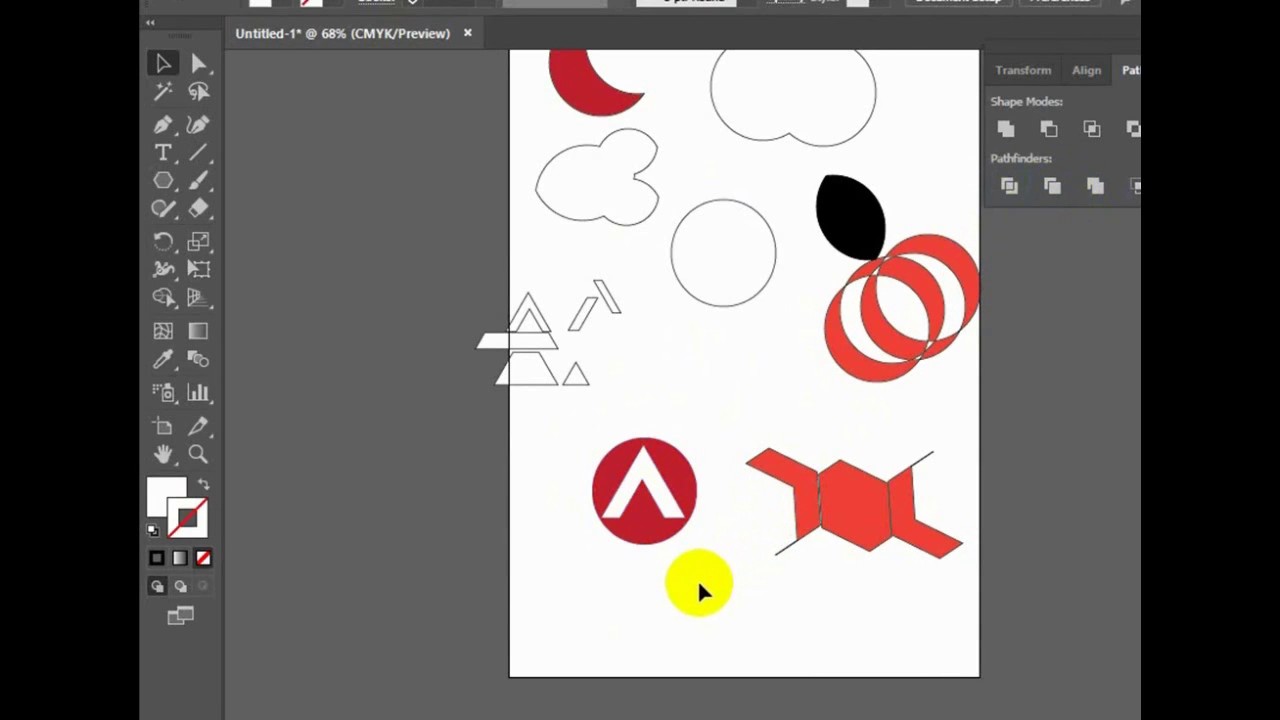
right_click(658, 490)
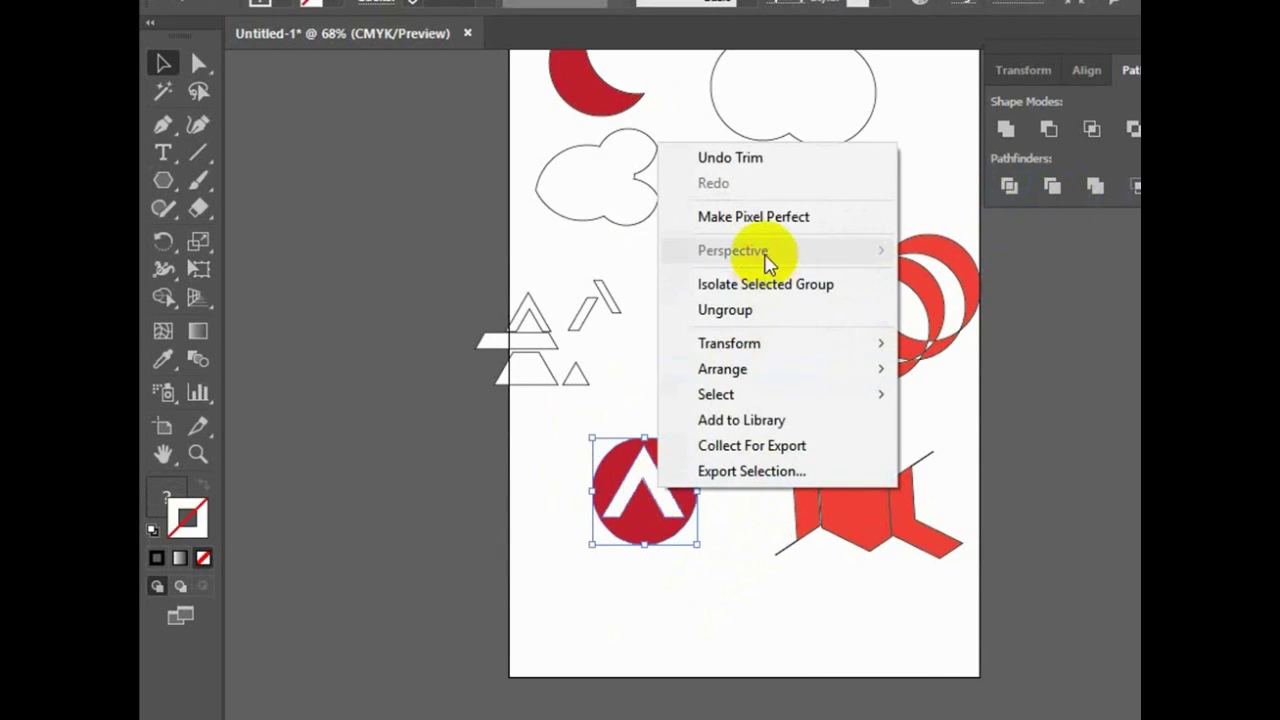
left_click(725, 310)
Separate the chevron outline from the red badge and reposition both pieces.
left_click_drag(663, 500, 709, 571)
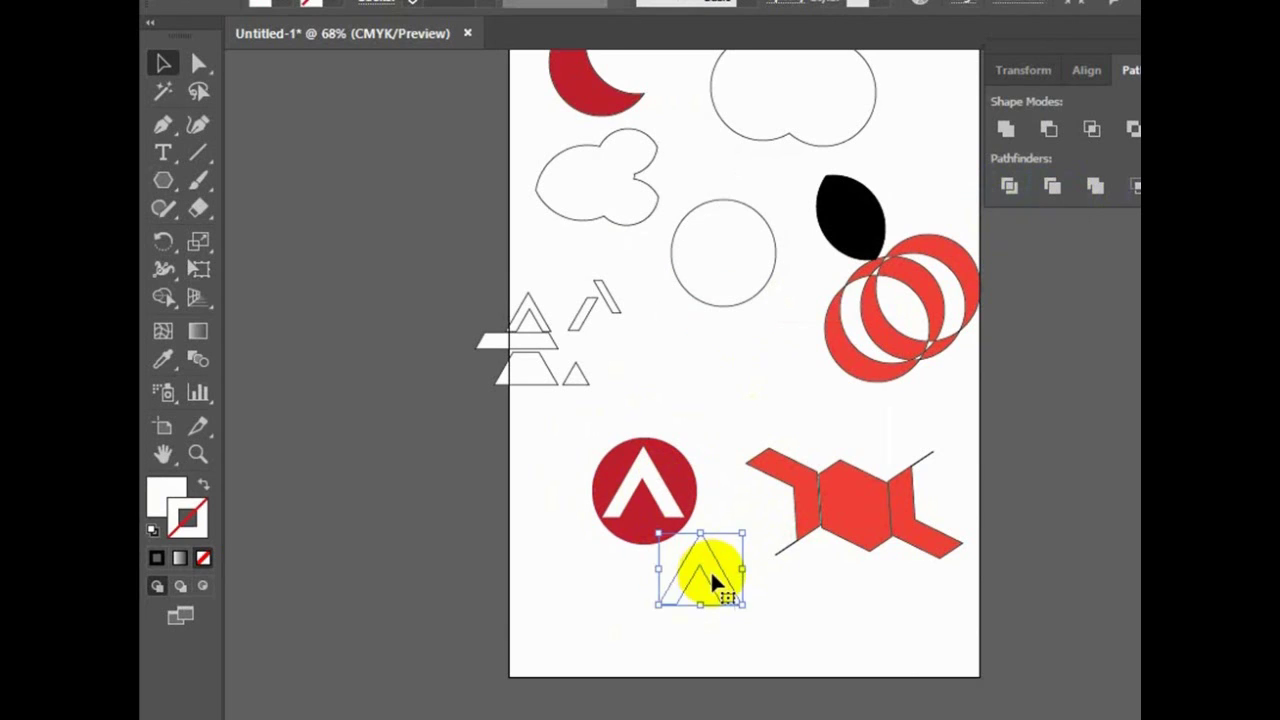
left_click_drag(684, 458, 608, 451)
left_click(712, 585)
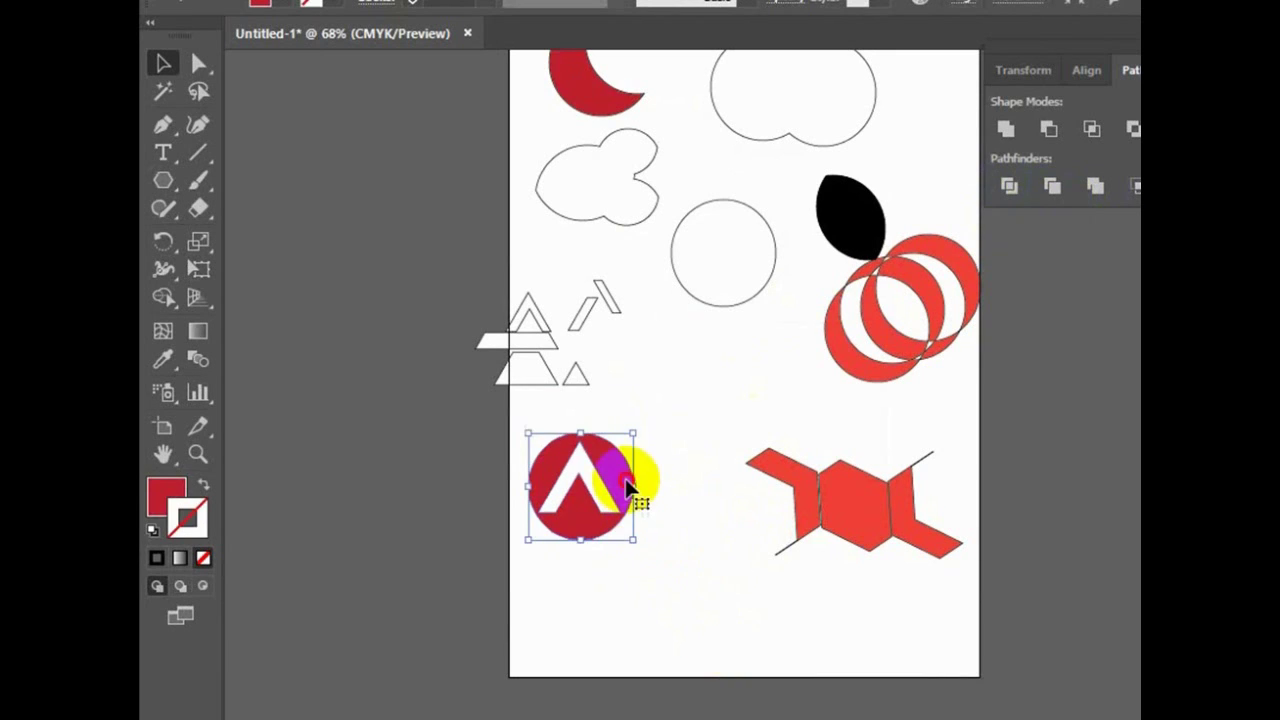
left_click_drag(616, 478, 725, 405)
left_click_drag(709, 566, 603, 504)
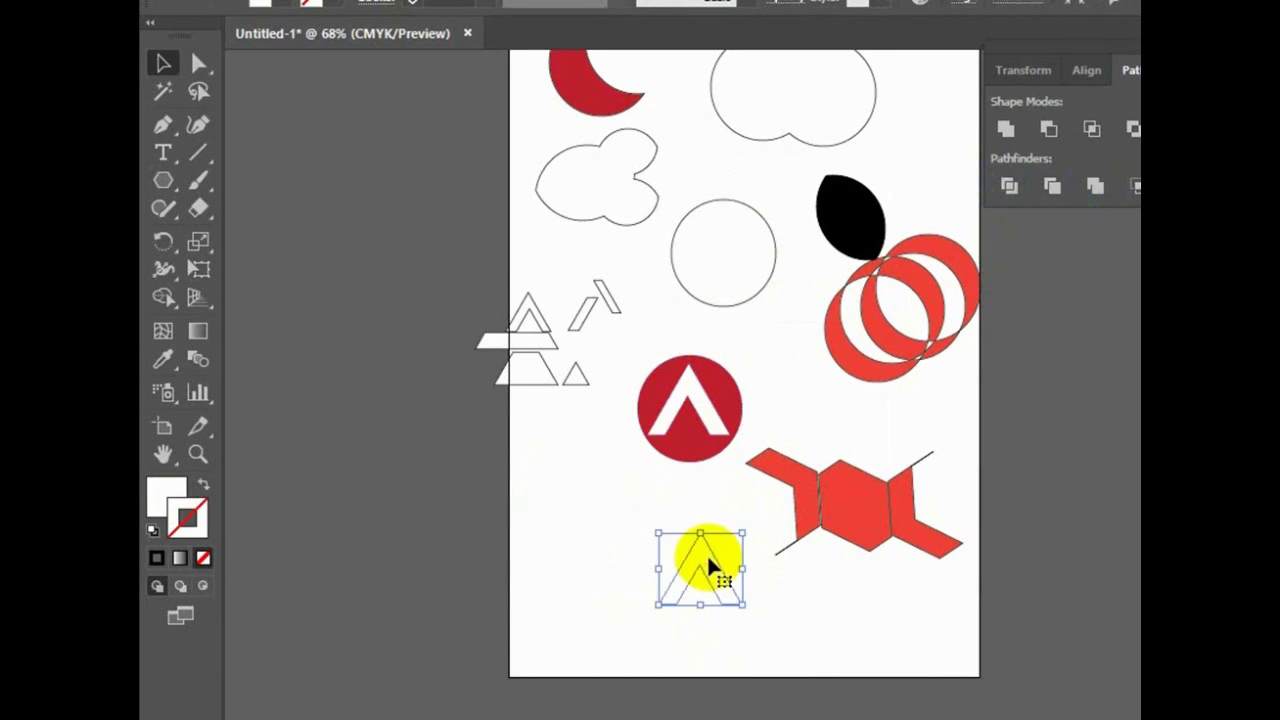
scroll(726, 400, "up", 2)
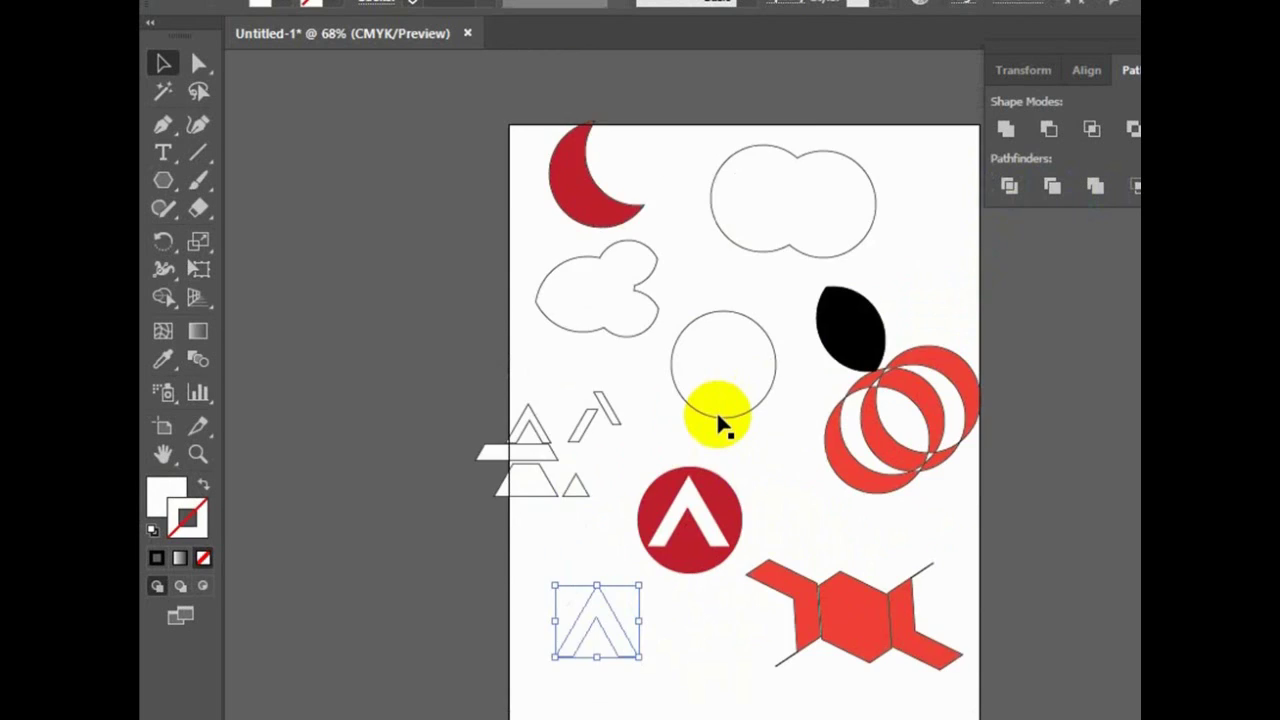
Fill the double-circle shape dark green from the control bar swatches.
scroll(720, 423, "up", 3)
left_click(775, 315)
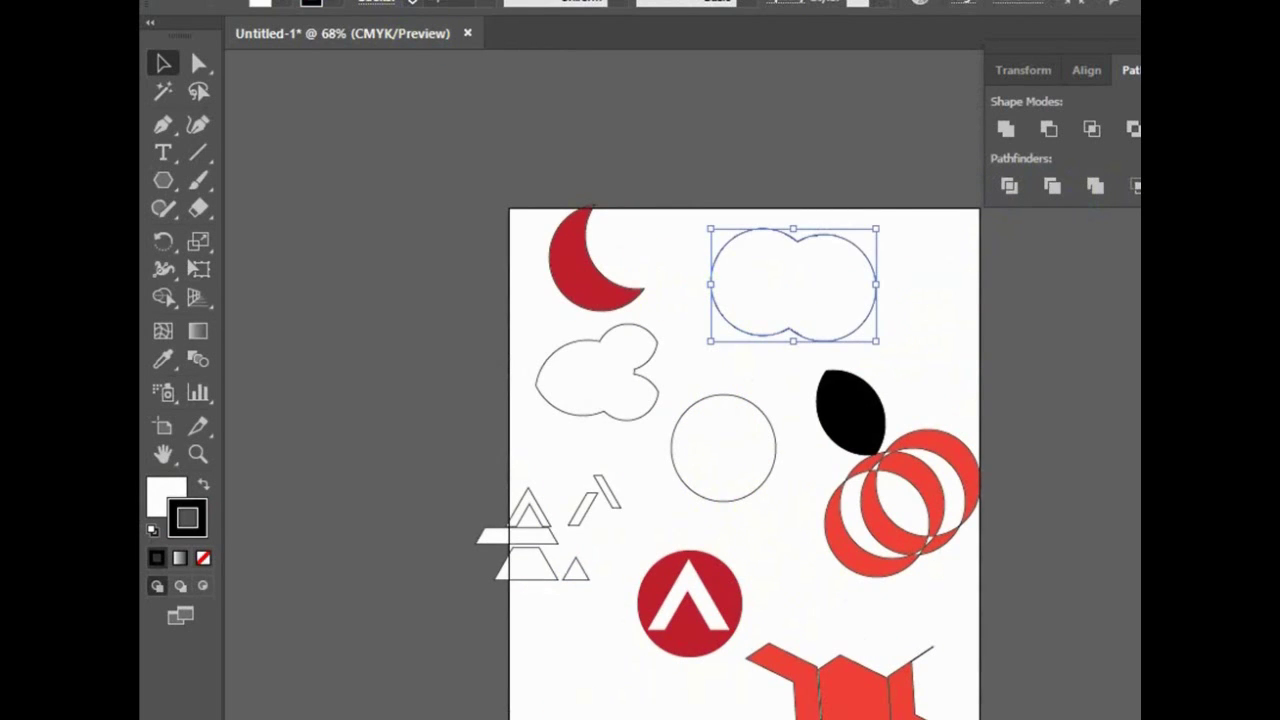
left_click(285, 3)
left_click(291, 73)
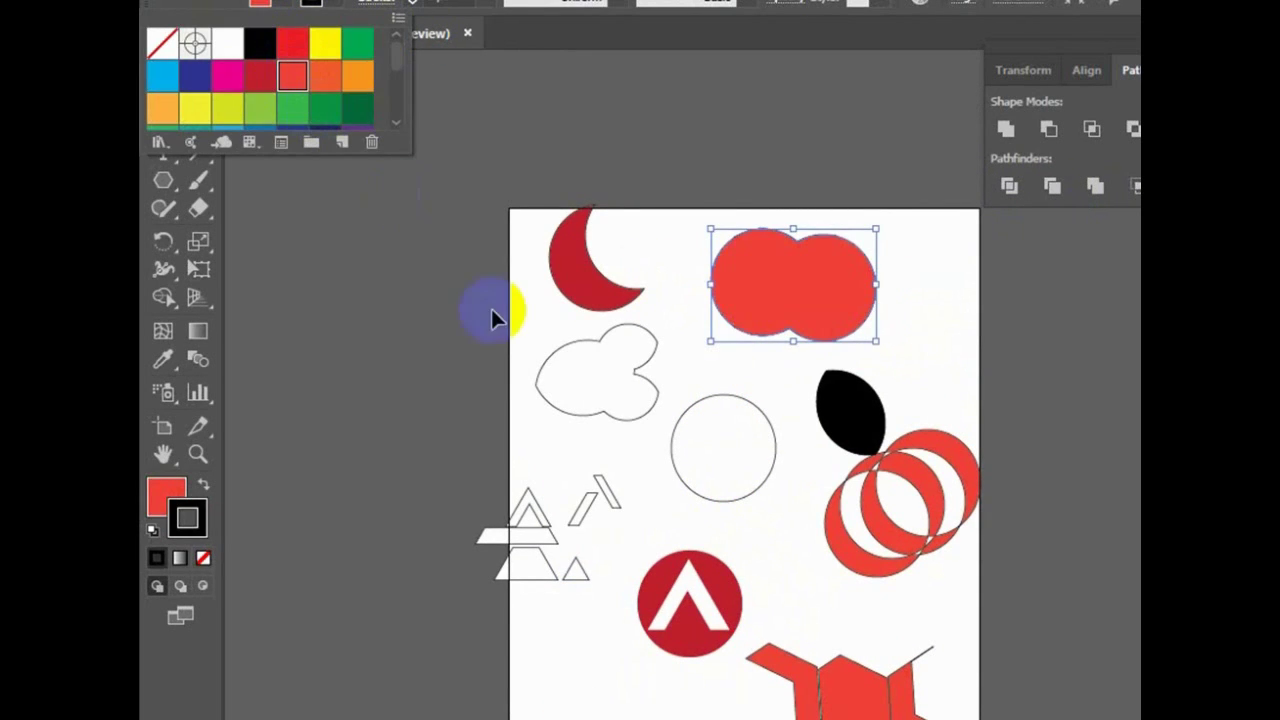
left_click(357, 108)
Place the red chevron badge over the green double circle.
left_click(681, 588)
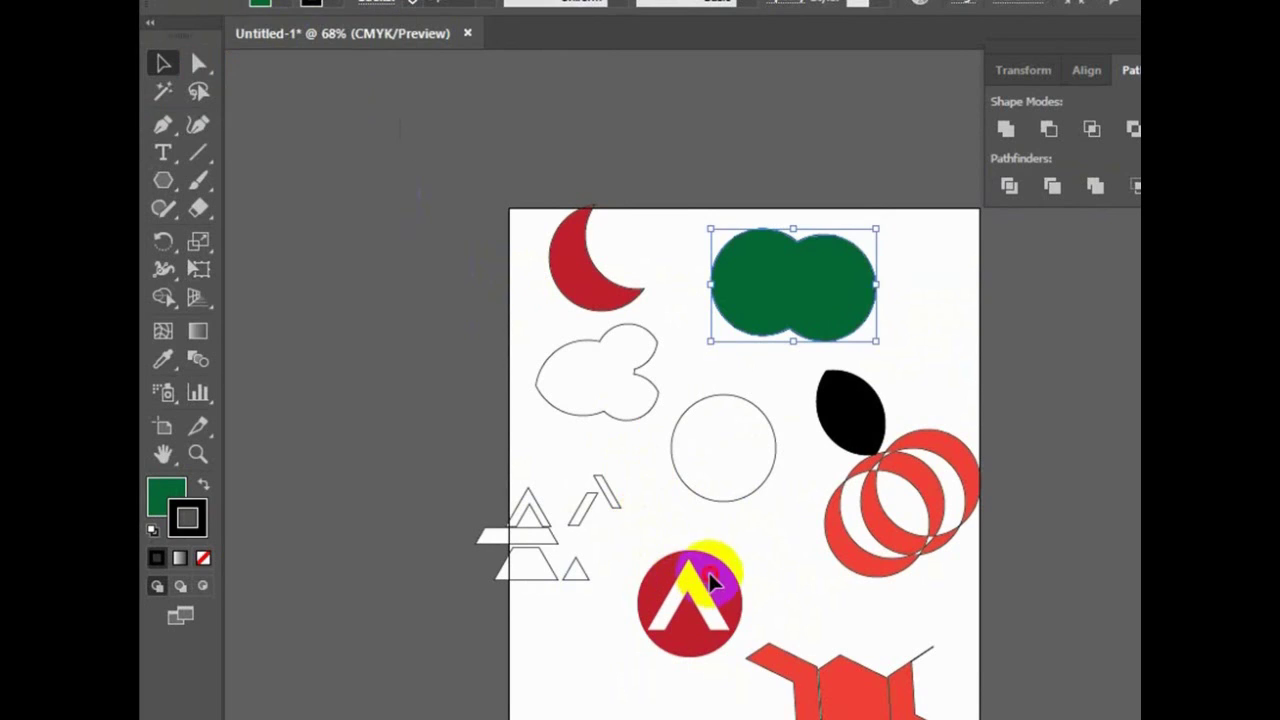
left_click_drag(730, 605, 808, 290)
left_click(649, 623)
mouse_move(814, 251)
left_mouse_down()
mouse_move(845, 292)
mouse_move(862, 279)
left_mouse_up()
left_click(914, 404)
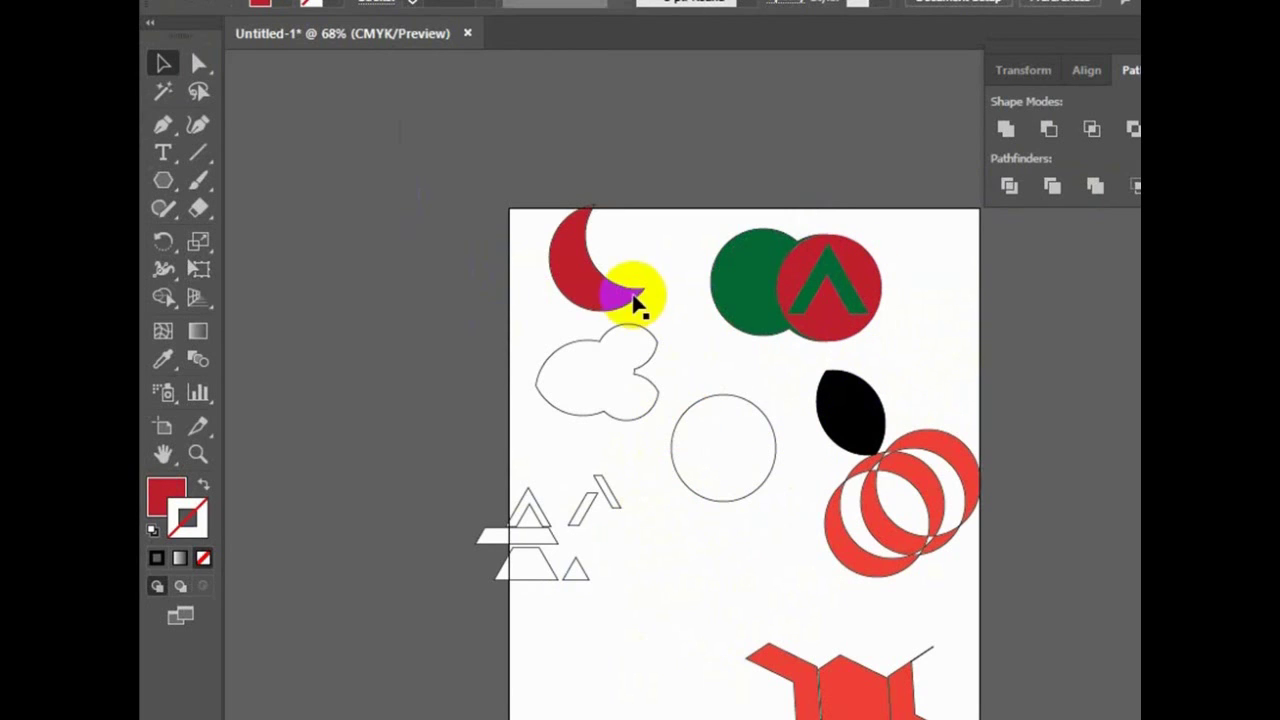
Change the double circle's fill to yellow.
left_click(726, 292)
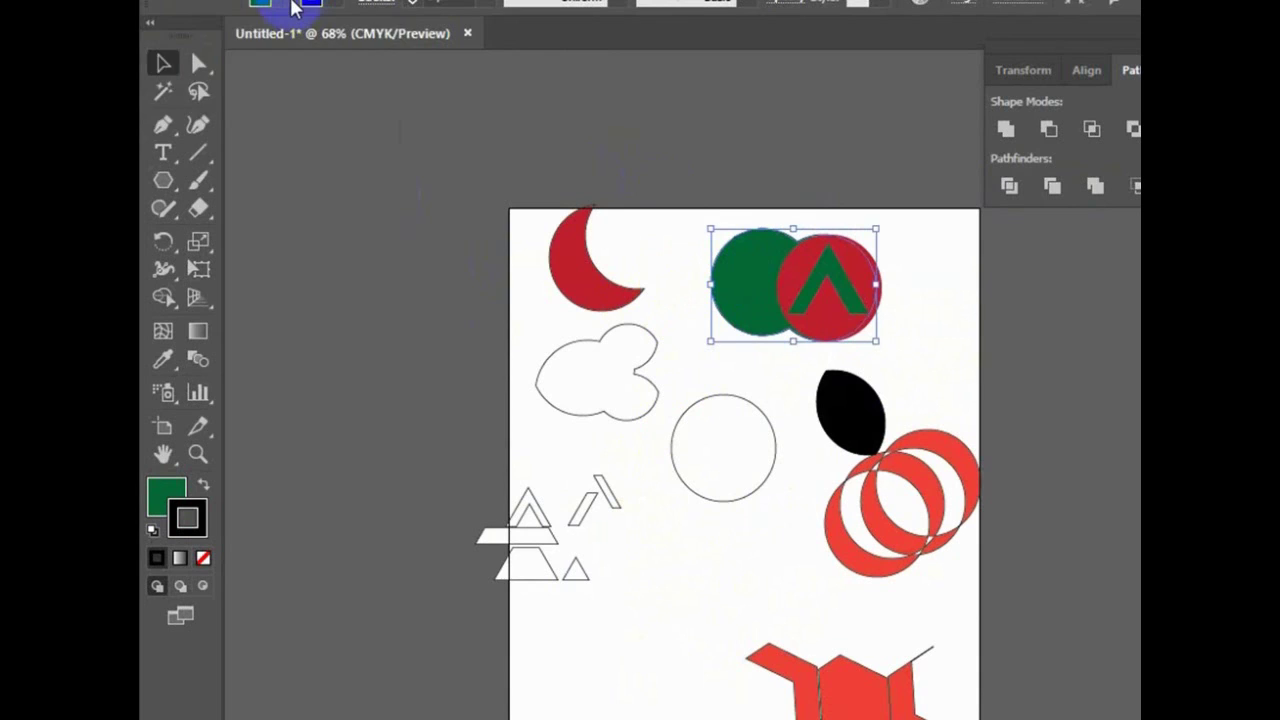
left_click(292, 6)
left_click(336, 78)
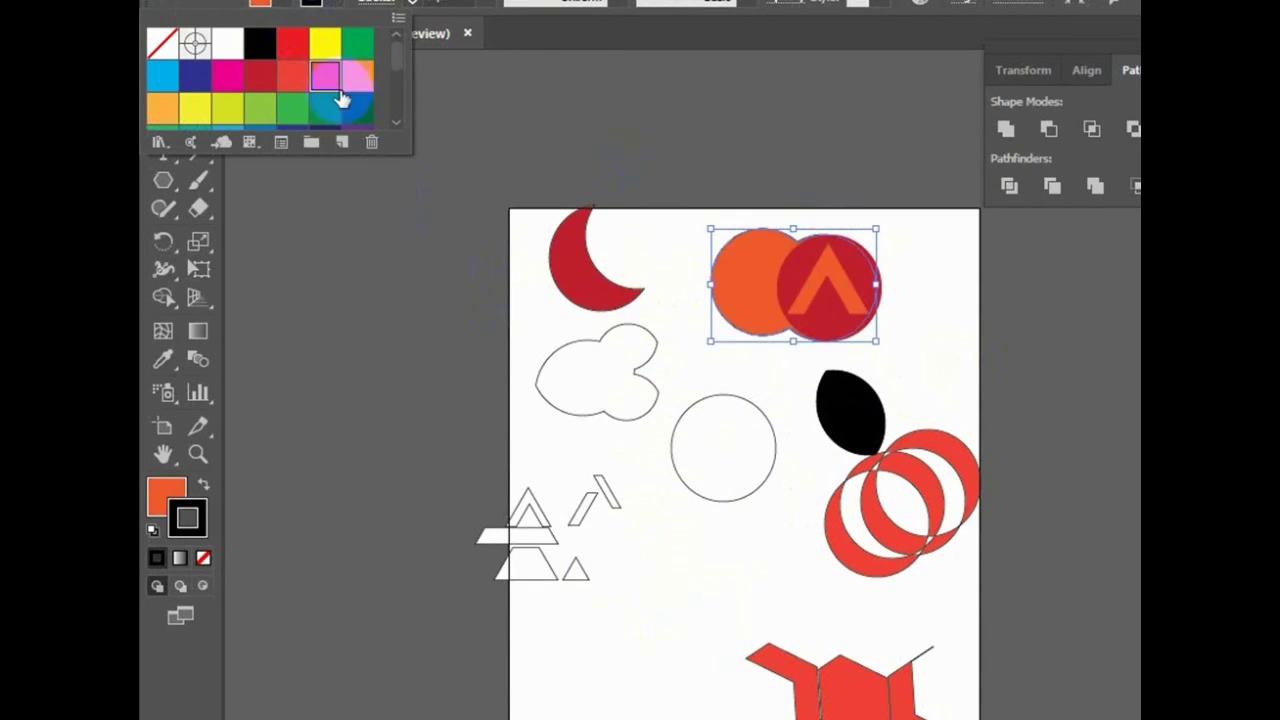
left_click(256, 108)
left_click(196, 117)
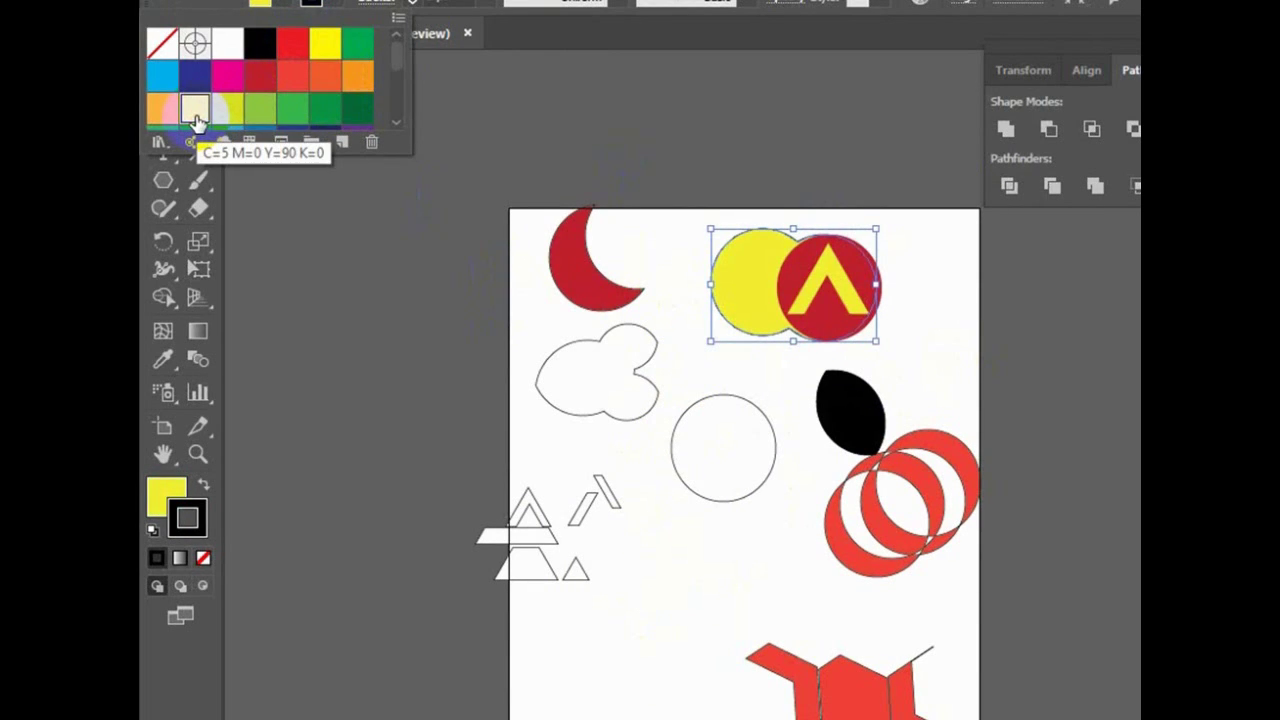
left_click(309, 414)
Tuck the small yellow circle behind the badge and shift the chevron outline down.
left_click(629, 609)
left_click_drag(845, 285, 920, 320)
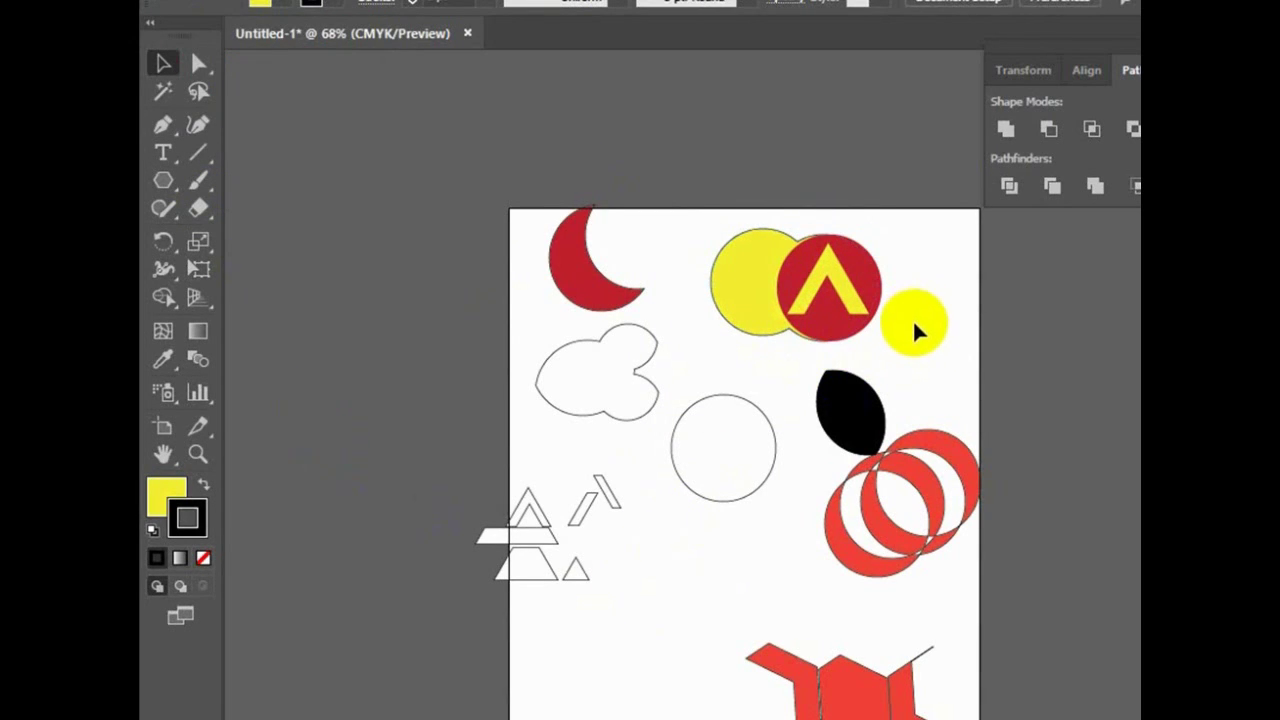
left_click_drag(910, 335, 871, 277)
double_click(871, 277)
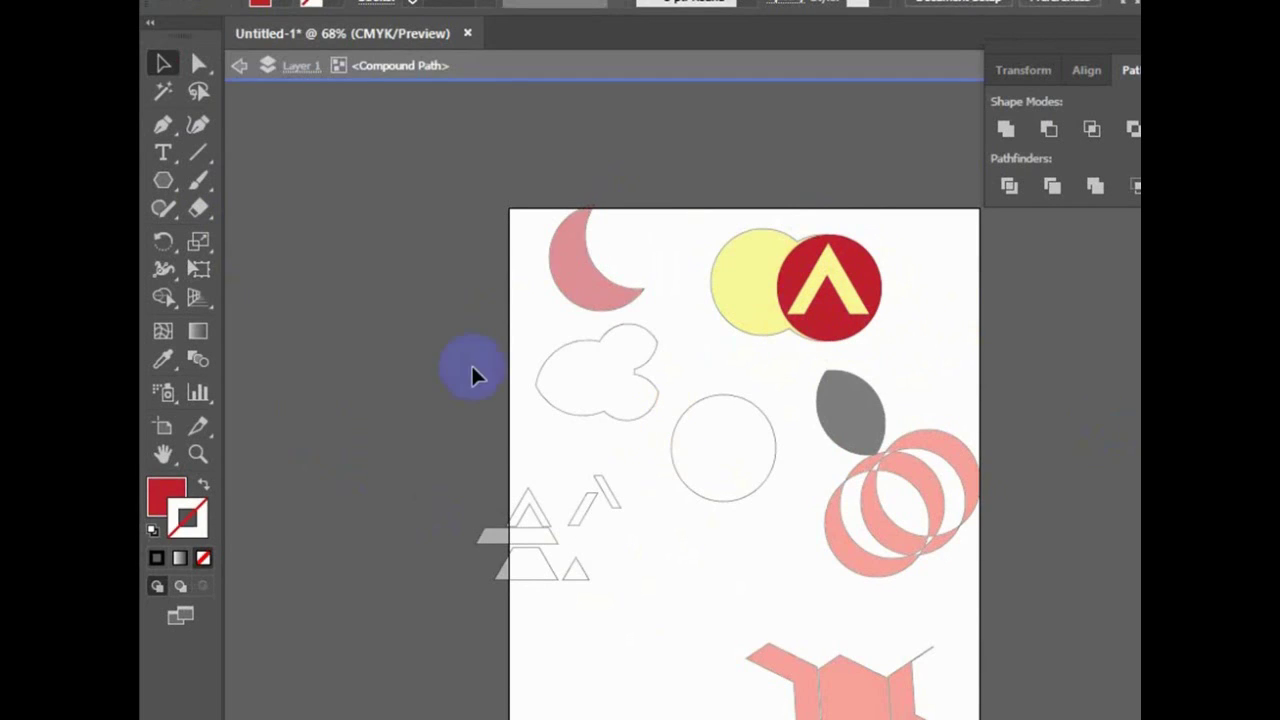
left_click(438, 368)
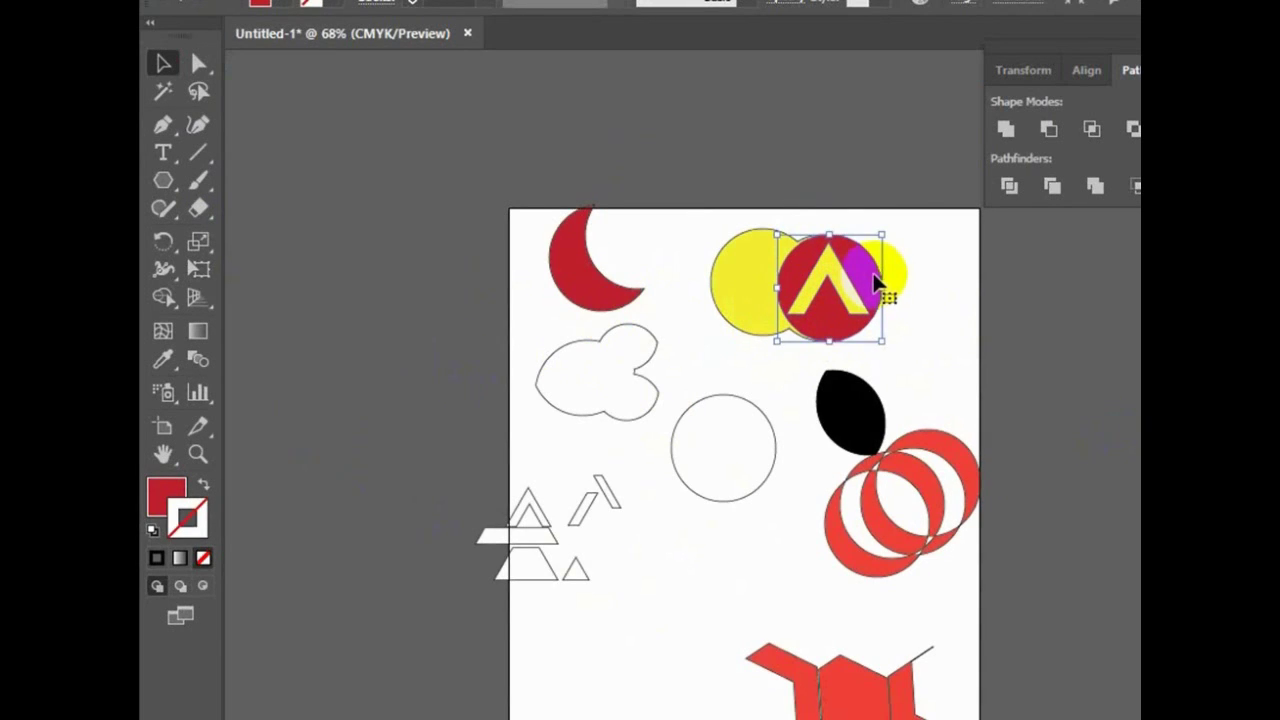
left_click_drag(876, 285, 1040, 345)
scroll(700, 450, "down", 4)
mouse_move(680, 607)
left_mouse_down()
mouse_move(776, 703)
mouse_move(590, 535)
left_mouse_up()
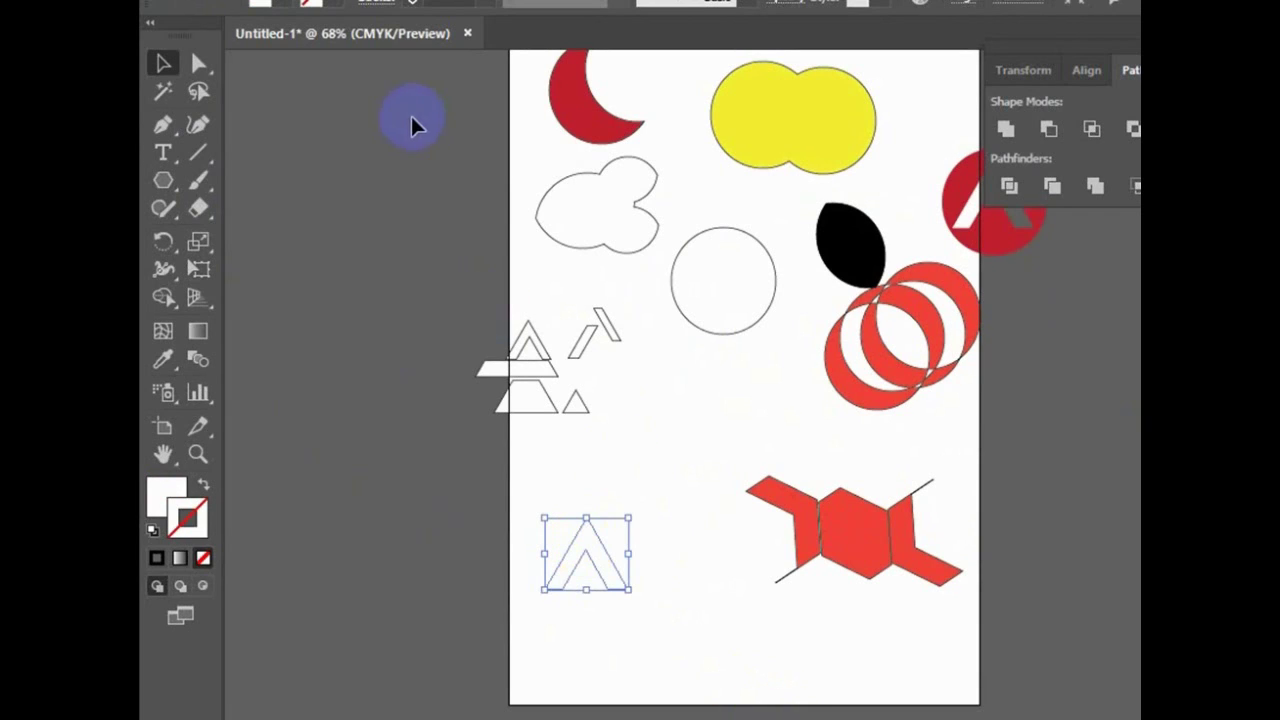
Fill the chevron dark blue and move it up into the empty circle.
left_click(264, 5)
left_click(195, 76)
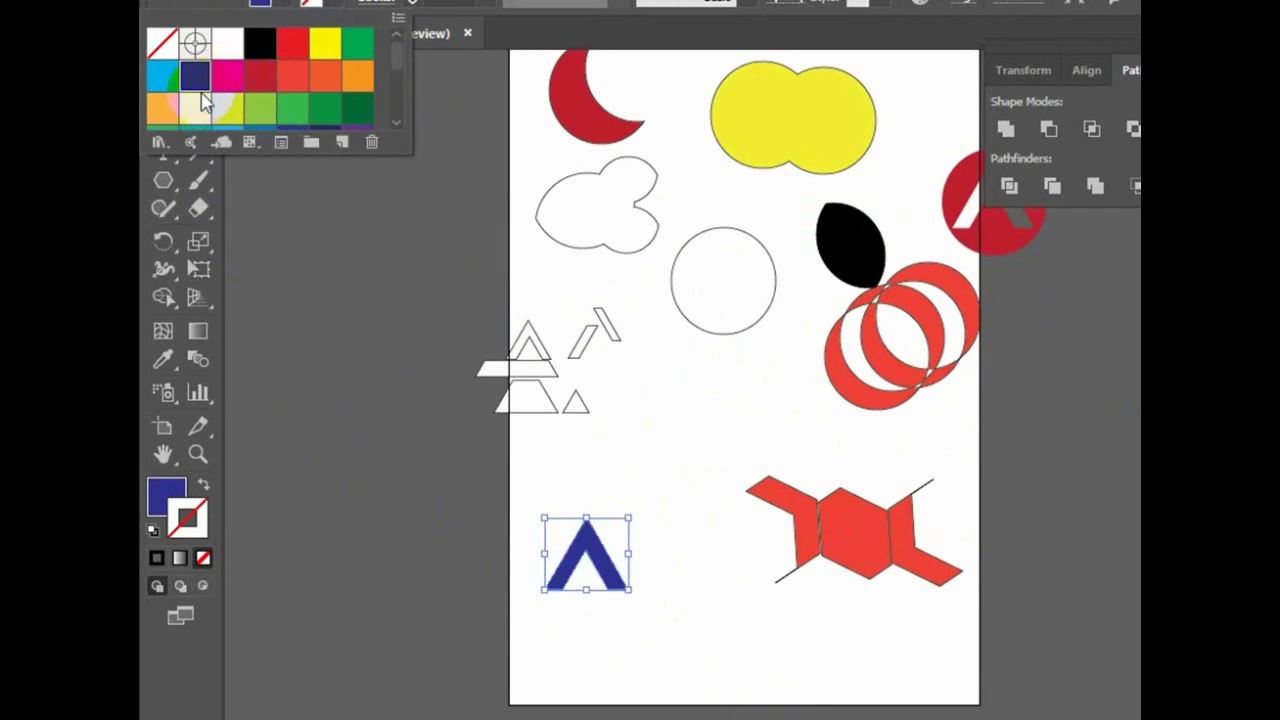
left_click(660, 552)
left_click(645, 668)
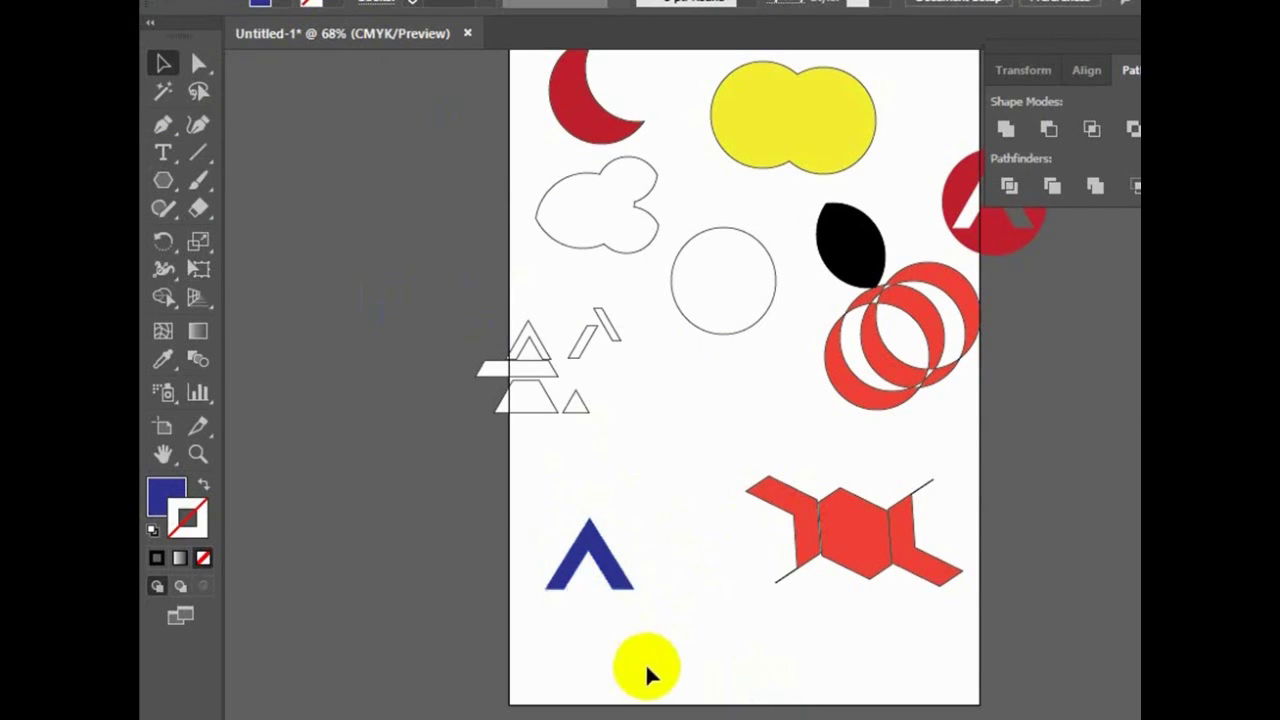
left_click_drag(588, 553, 727, 271)
scroll(800, 390, "up", 3)
mouse_move(1006, 277)
left_mouse_down()
mouse_move(797, 224)
mouse_move(841, 198)
left_mouse_up()
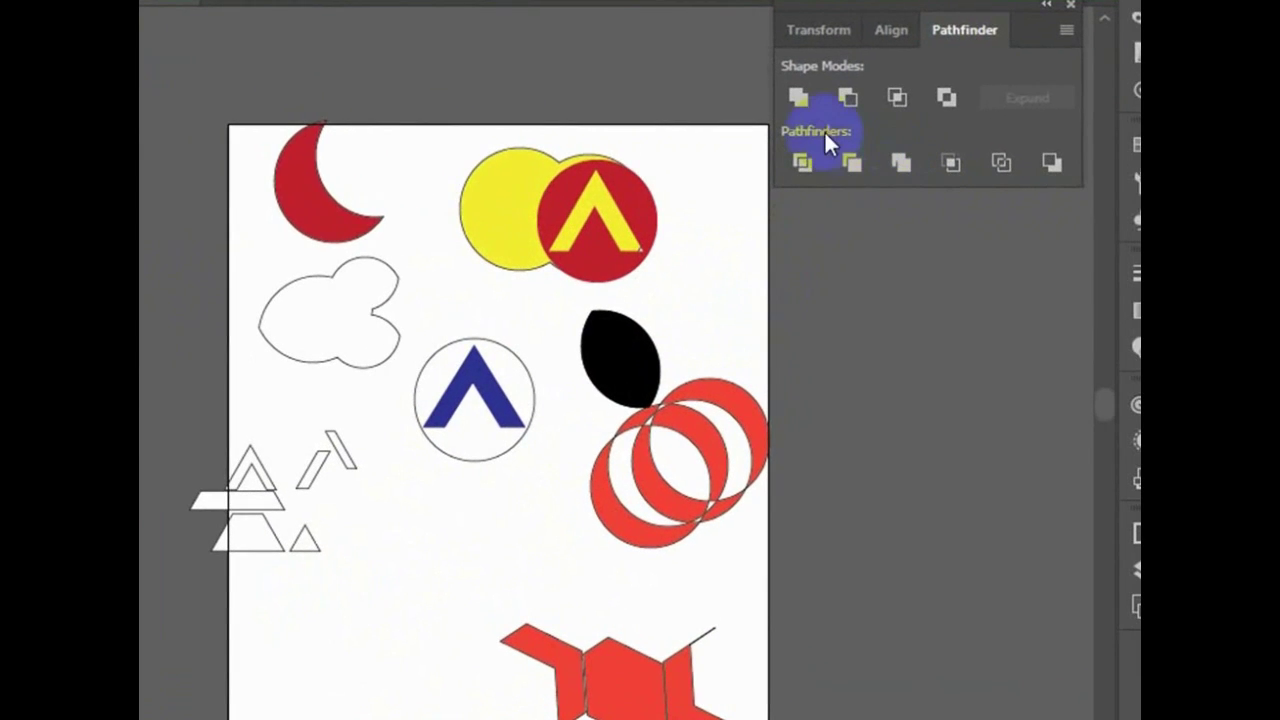
Lower the blue A inside the circle, shift the pair down, and fill it red.
left_click_drag(506, 428, 510, 480)
left_click_drag(583, 551, 438, 409)
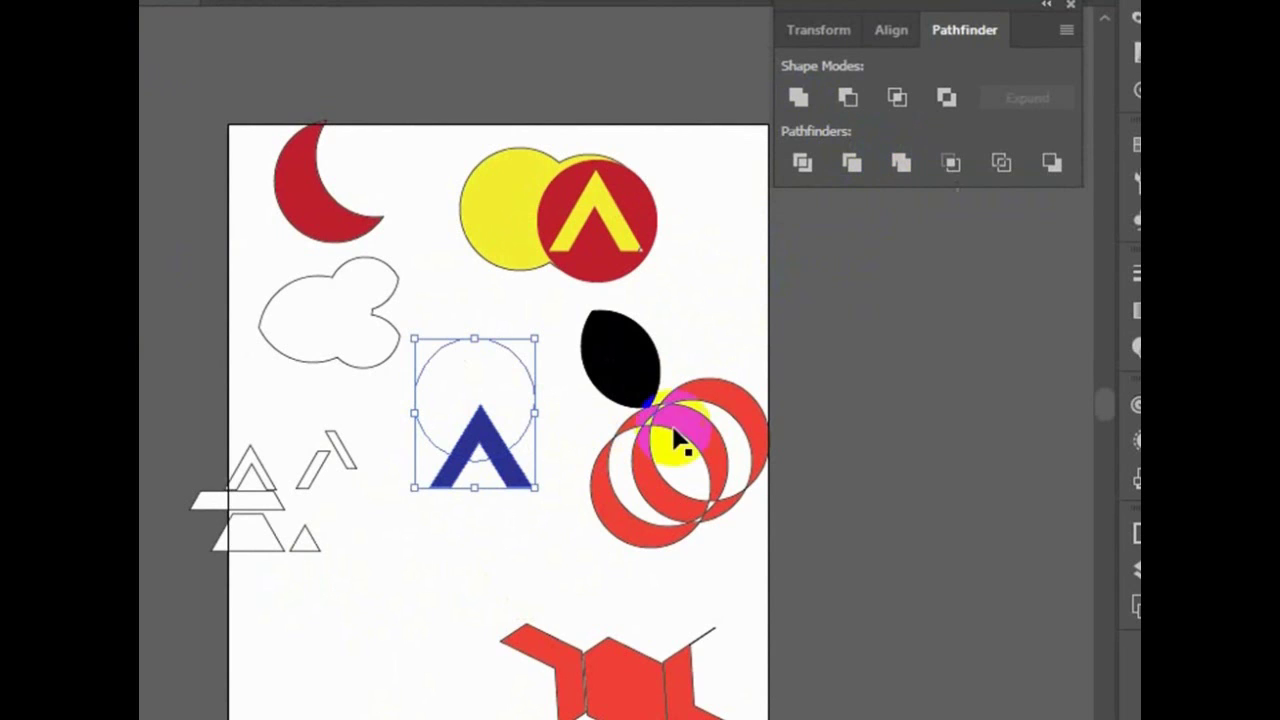
left_click(505, 600)
left_click_drag(483, 455, 472, 515)
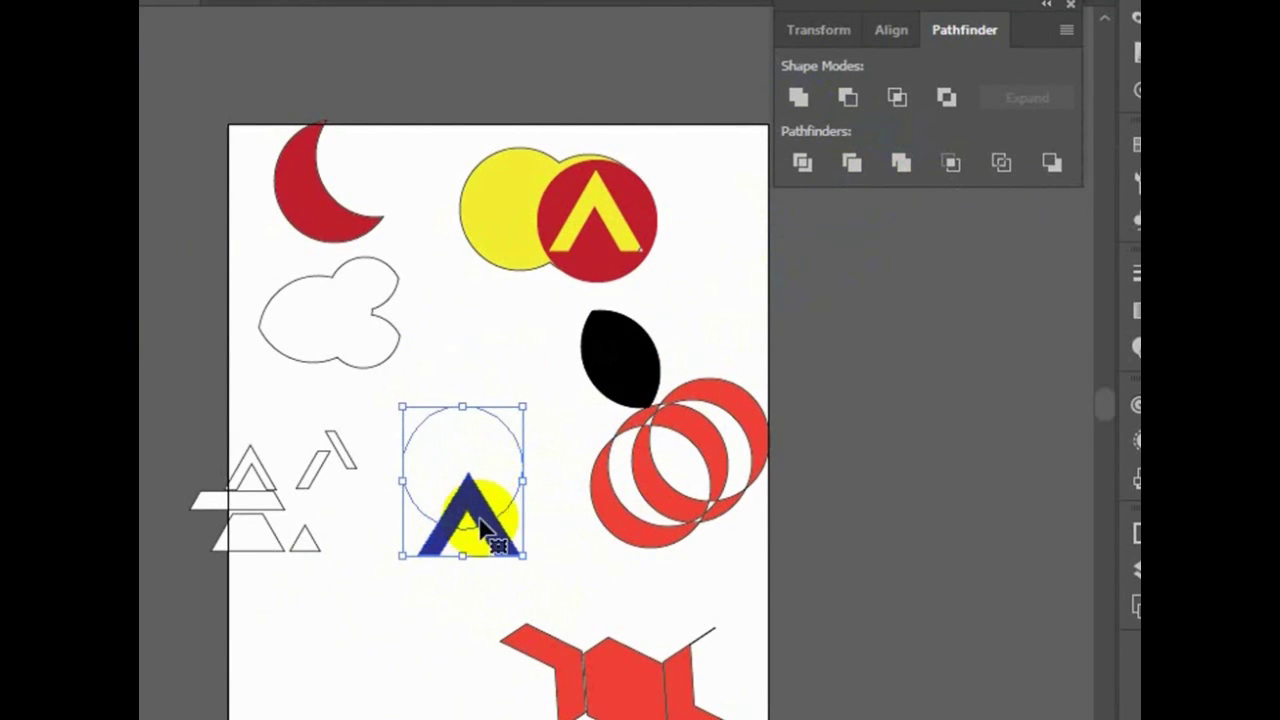
left_click_drag(468, 513, 487, 488)
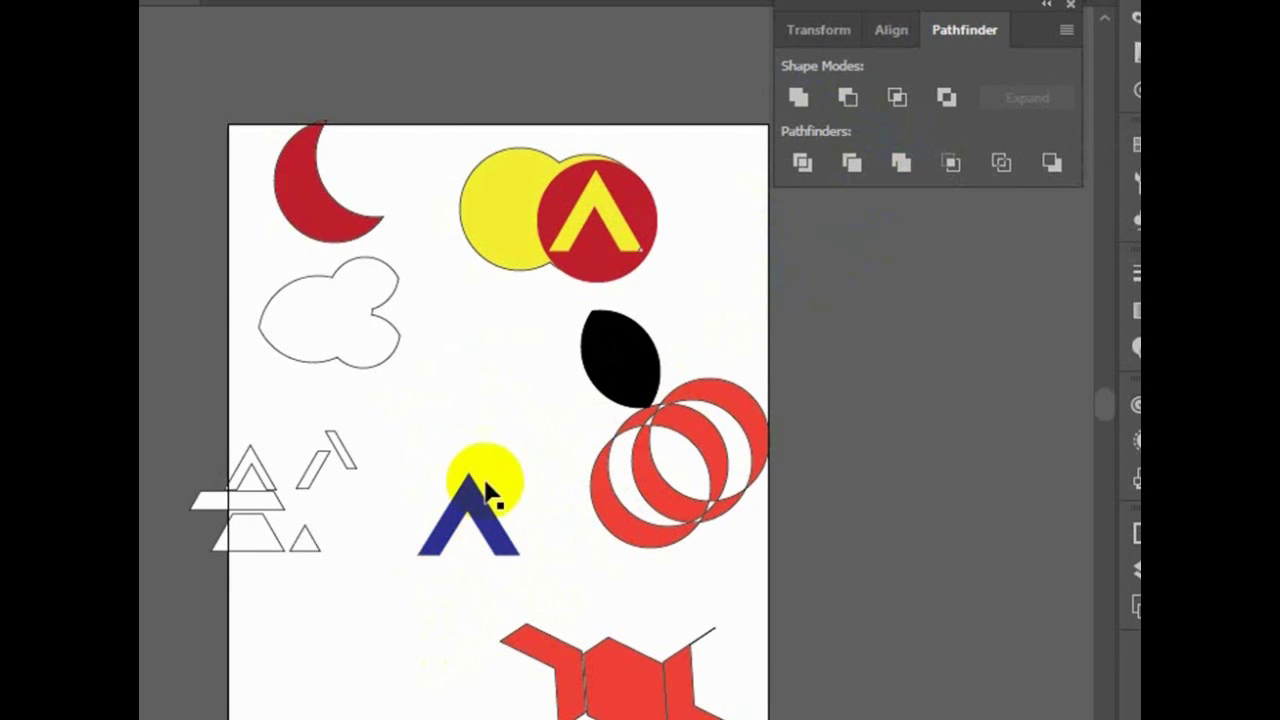
key("Escape")
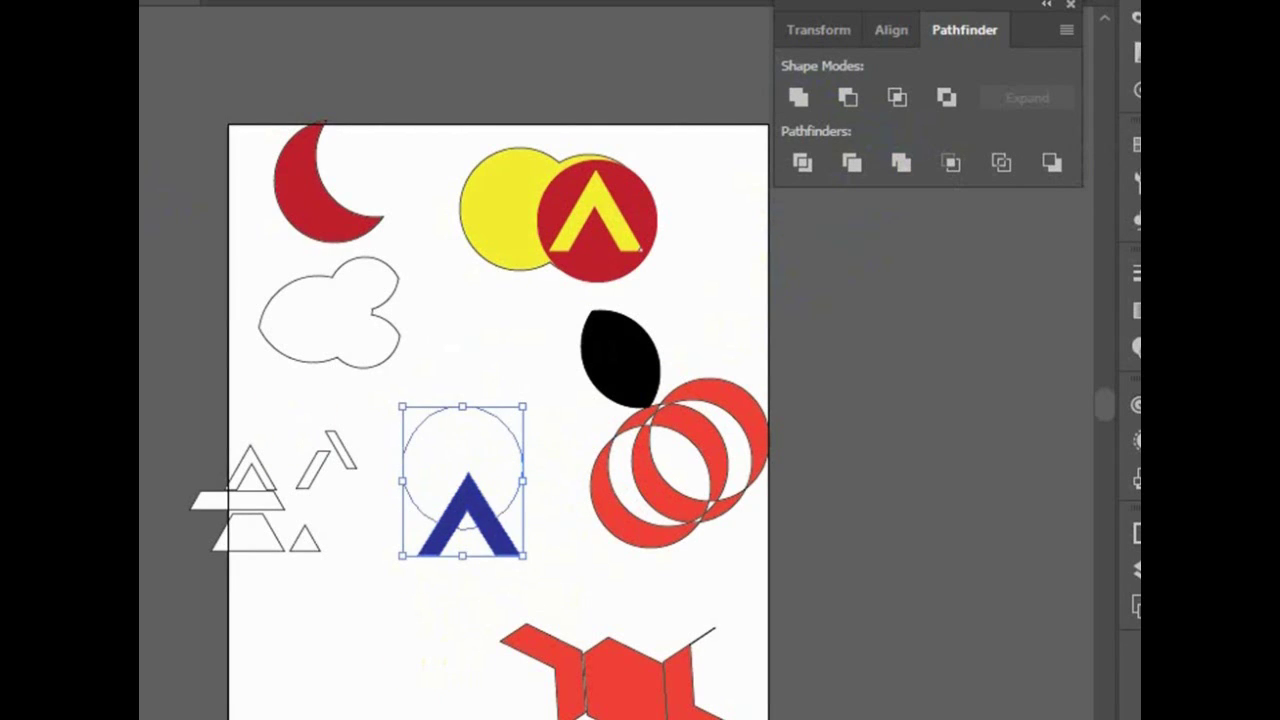
key("comma")
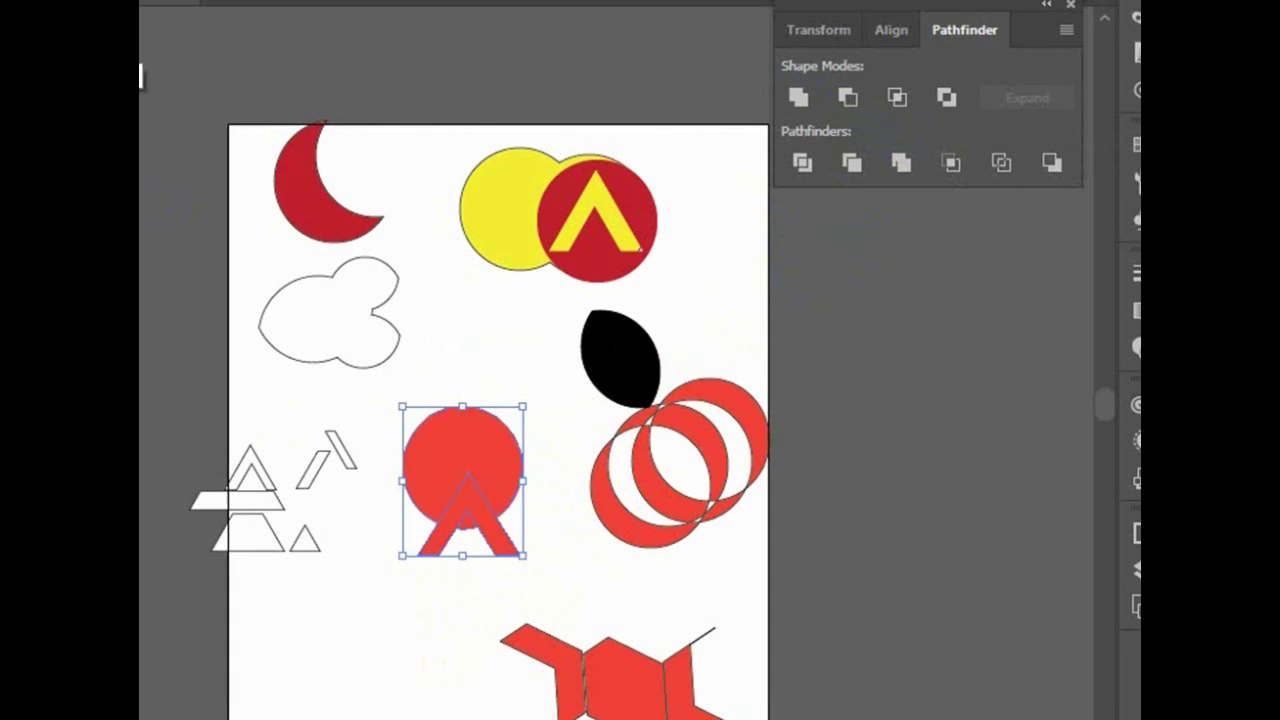
left_click(141, 75)
key("slash")
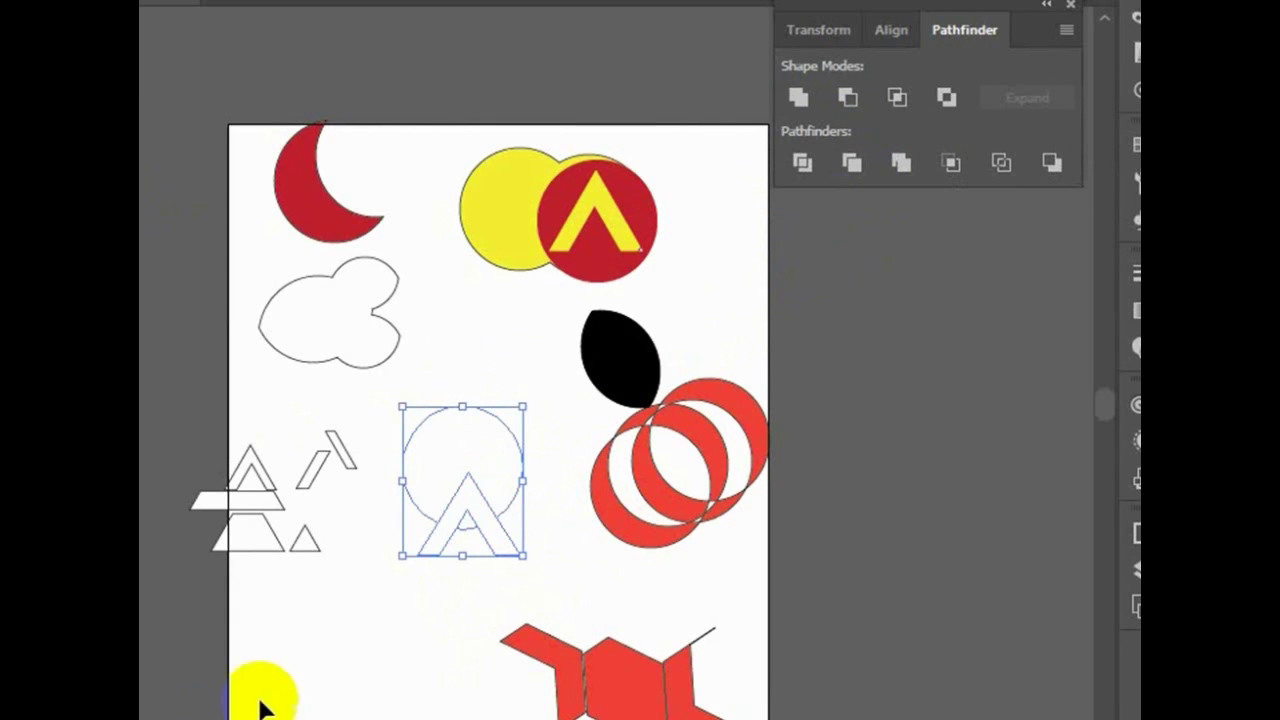
left_click_drag(302, 706, 428, 612)
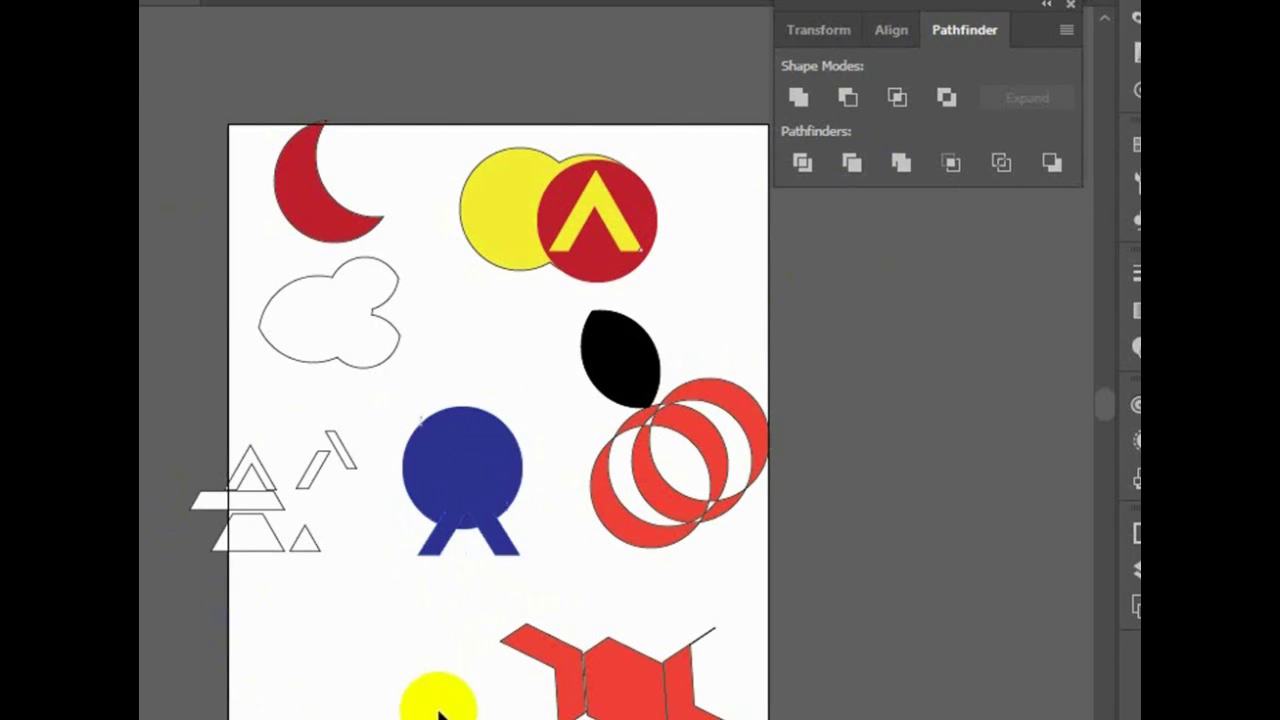
left_click_drag(447, 518, 439, 479)
right_click(433, 436)
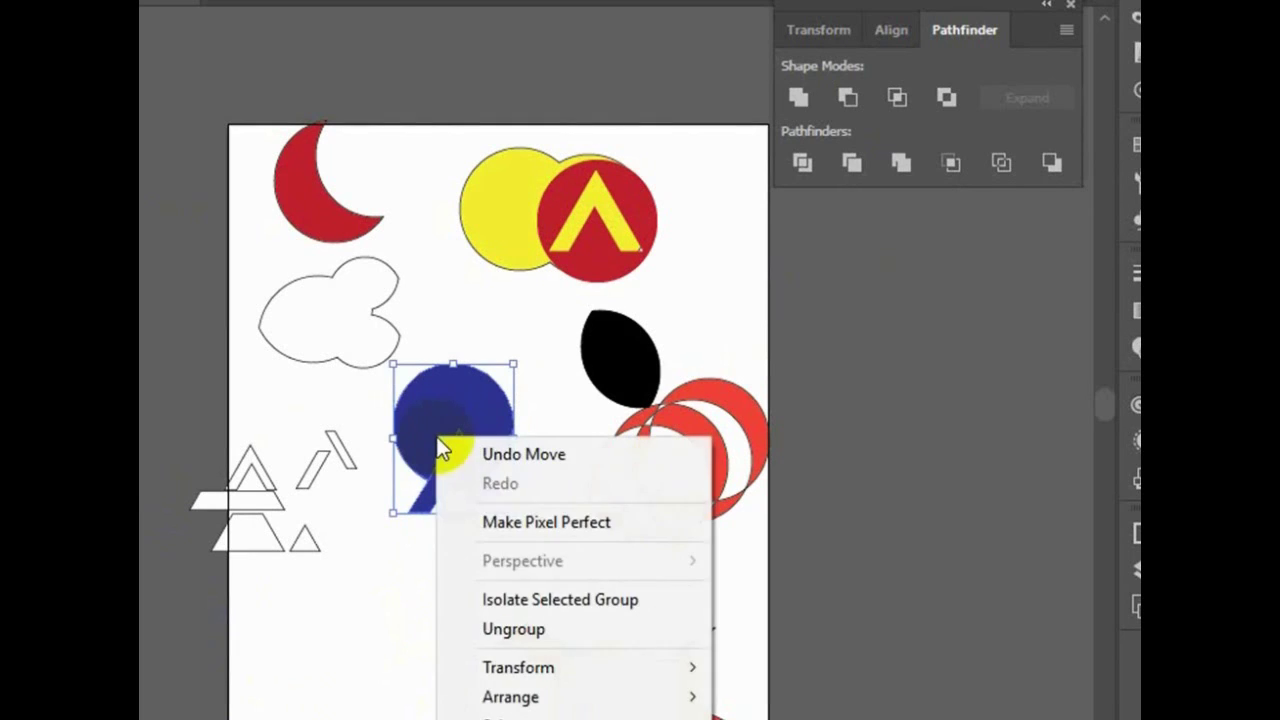
left_click(450, 630)
left_click(497, 465)
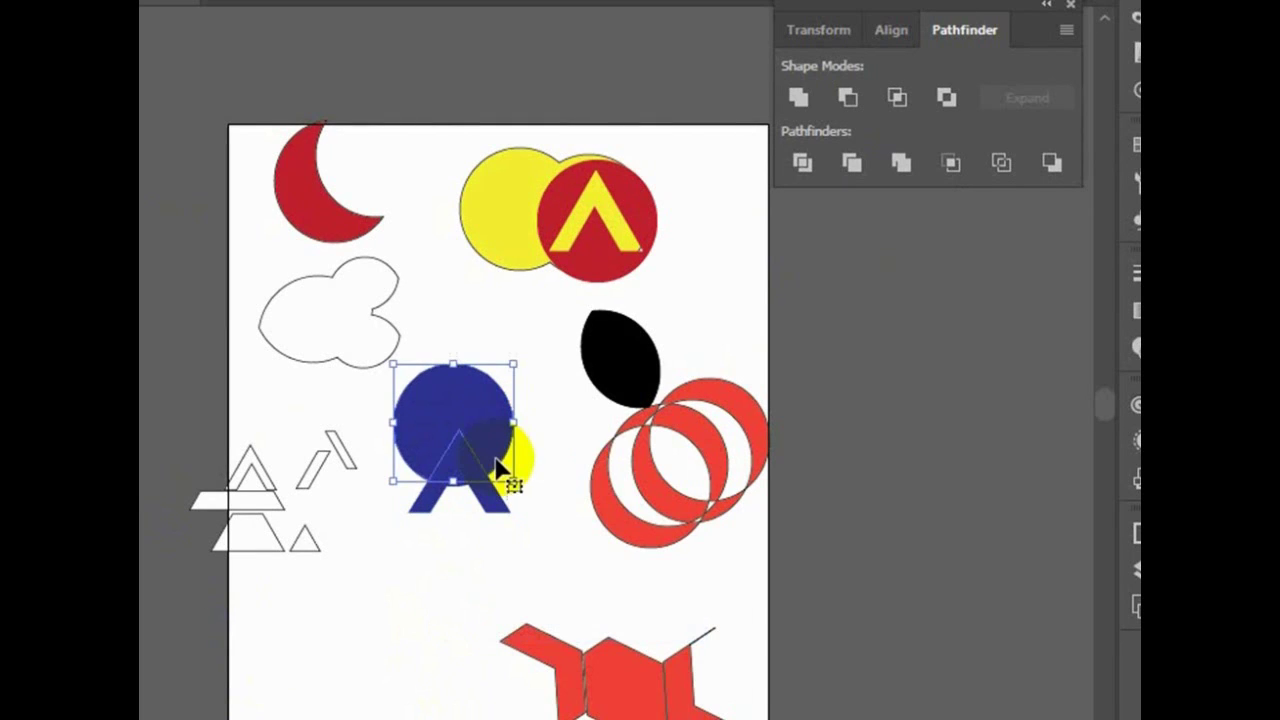
mouse_move(491, 449)
left_mouse_down()
mouse_move(418, 645)
mouse_move(563, 589)
mouse_move(292, 716)
left_mouse_up()
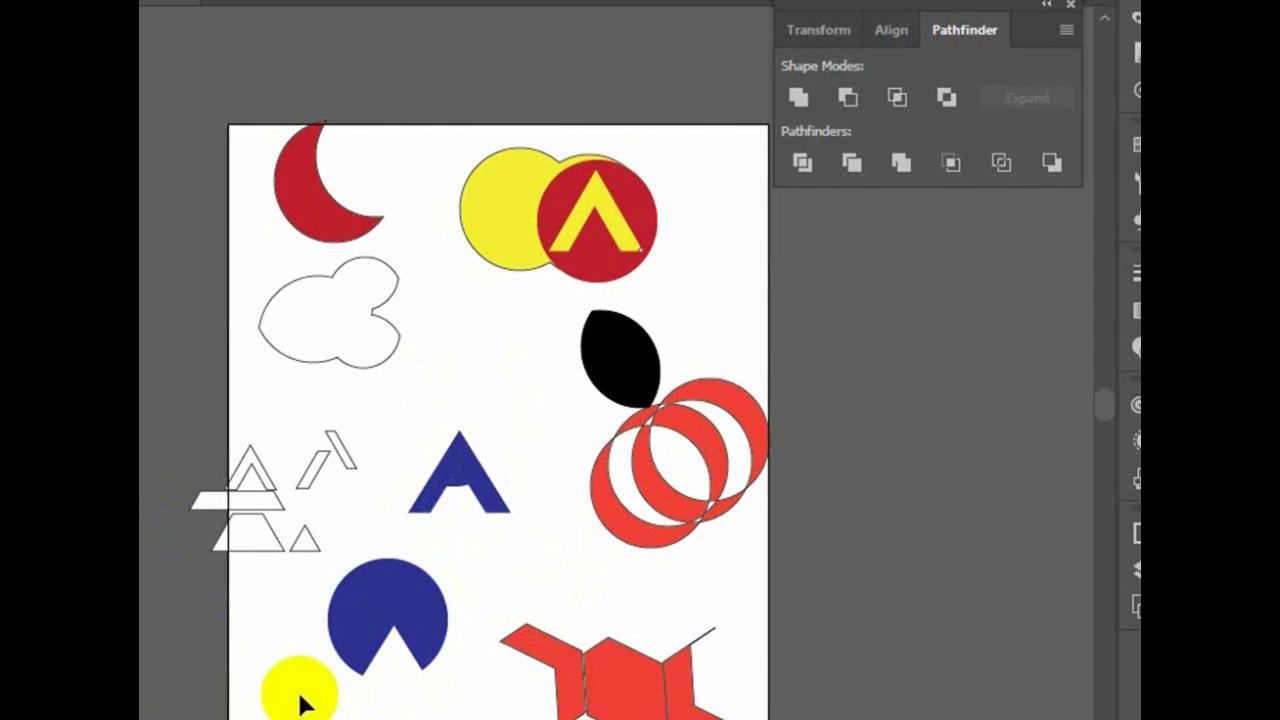
key("ctrl+z")
mouse_move(296, 712)
left_mouse_down()
mouse_move(389, 643)
mouse_move(380, 651)
left_mouse_up()
key("ctrl+z")
key("ctrl+z")
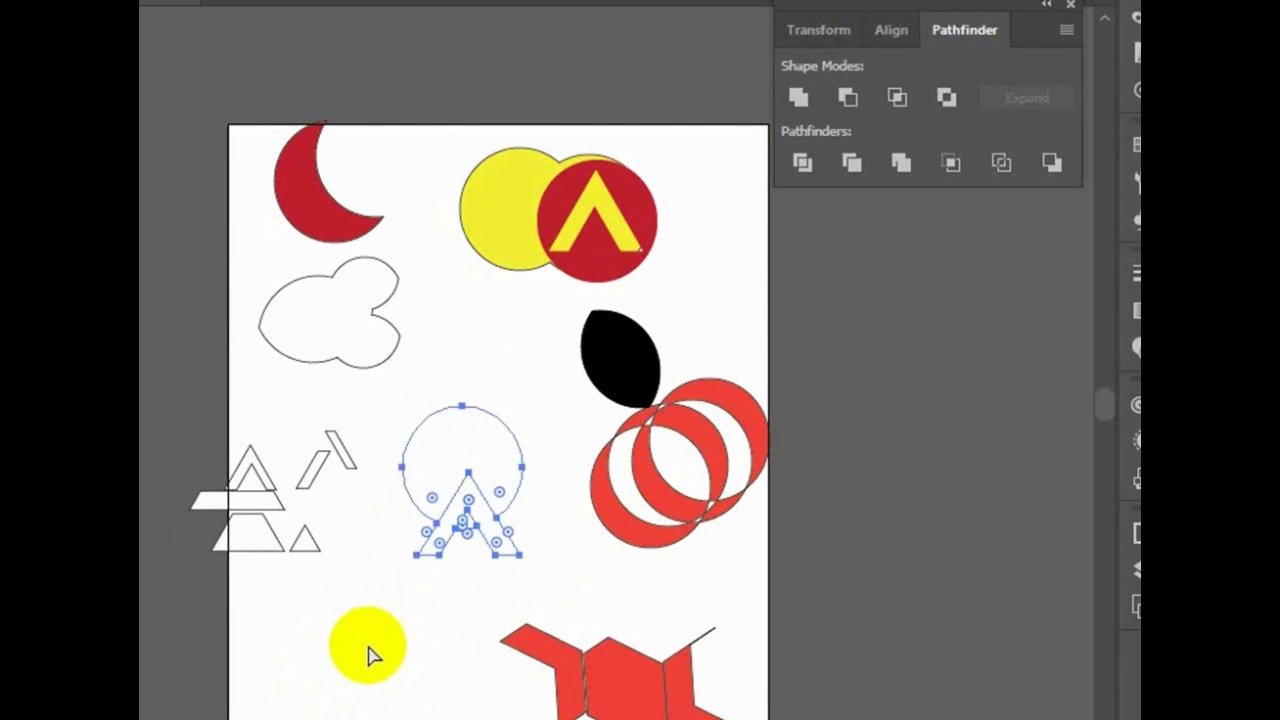
key("ctrl+z")
key("ctrl+z")
mouse_move(378, 650)
left_mouse_down()
mouse_move(465, 516)
mouse_move(483, 543)
left_mouse_up()
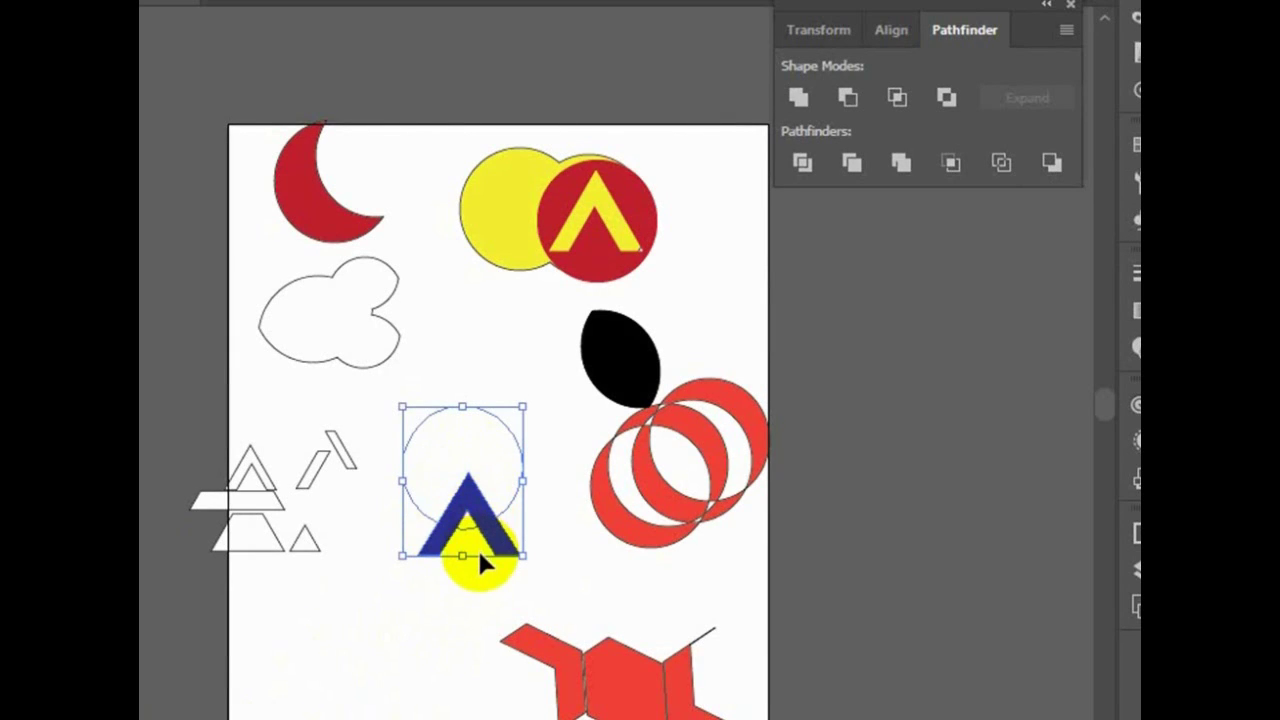
Fill the circle behind the A with dark blue from the Fill swatches.
mouse_move(480, 565)
left_mouse_down()
mouse_move(408, 643)
mouse_move(528, 563)
mouse_move(412, 458)
left_mouse_up()
mouse_move(443, 598)
left_mouse_down()
mouse_move(491, 515)
mouse_move(491, 485)
left_mouse_up()
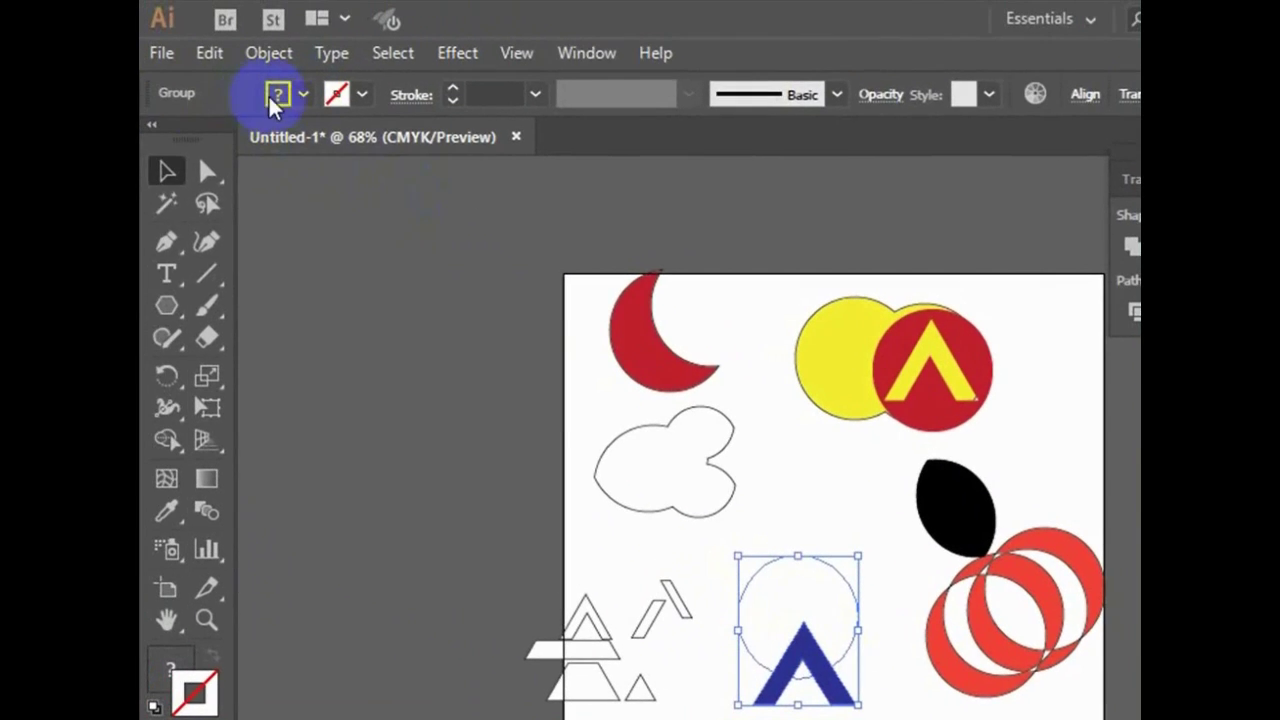
left_click(279, 94)
left_click(205, 196)
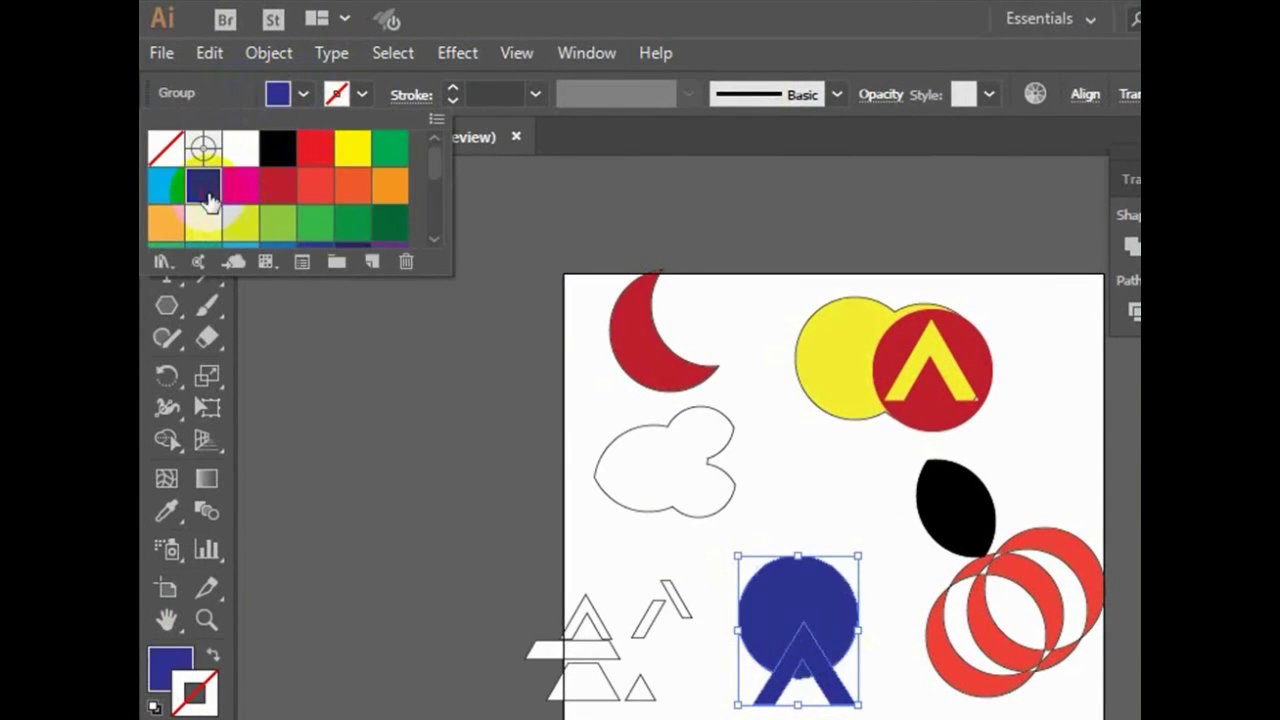
key("Escape")
key("ctrl+shift+a")
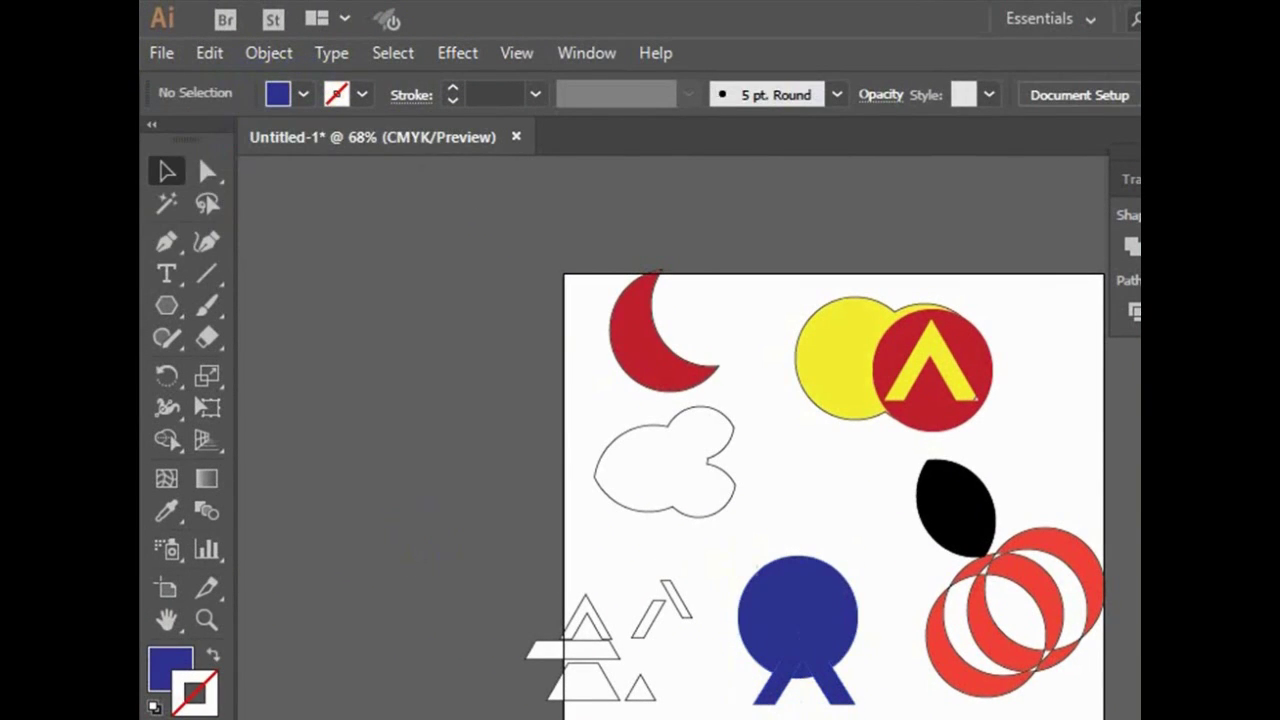
Ungroup the blue circle and A, then nudge their position.
left_click(824, 655)
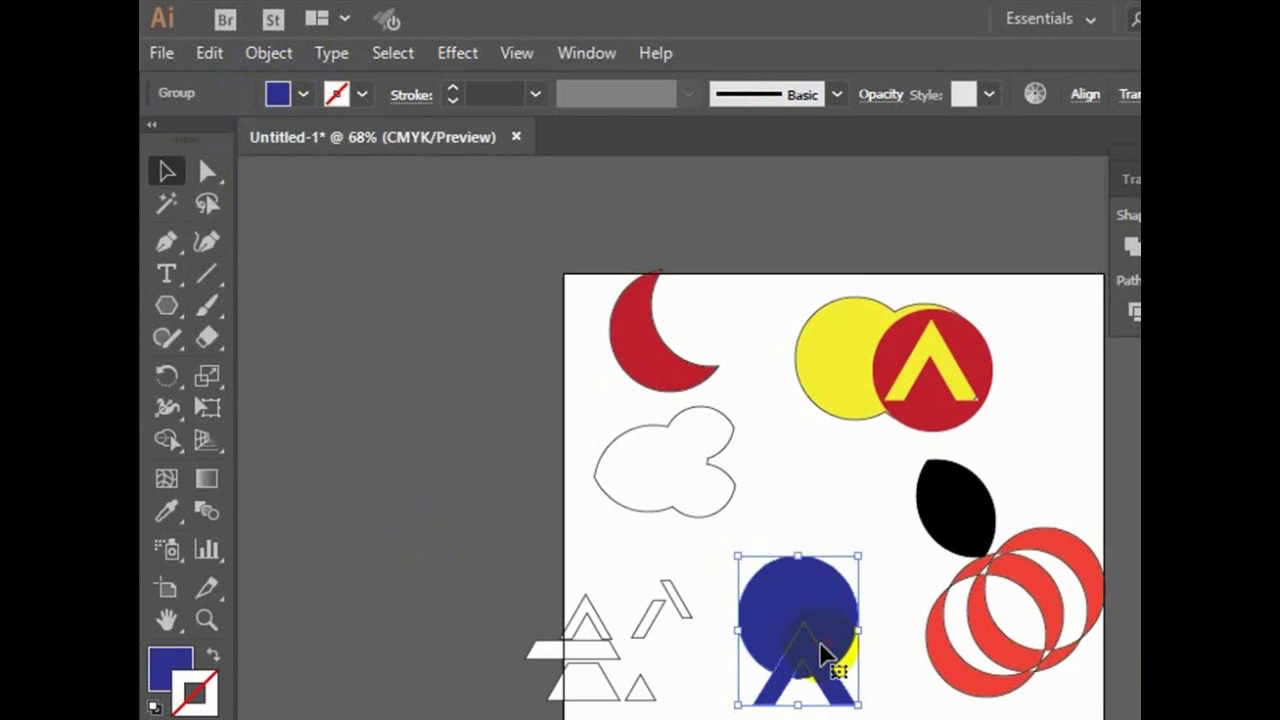
right_click(828, 657)
left_click(917, 440)
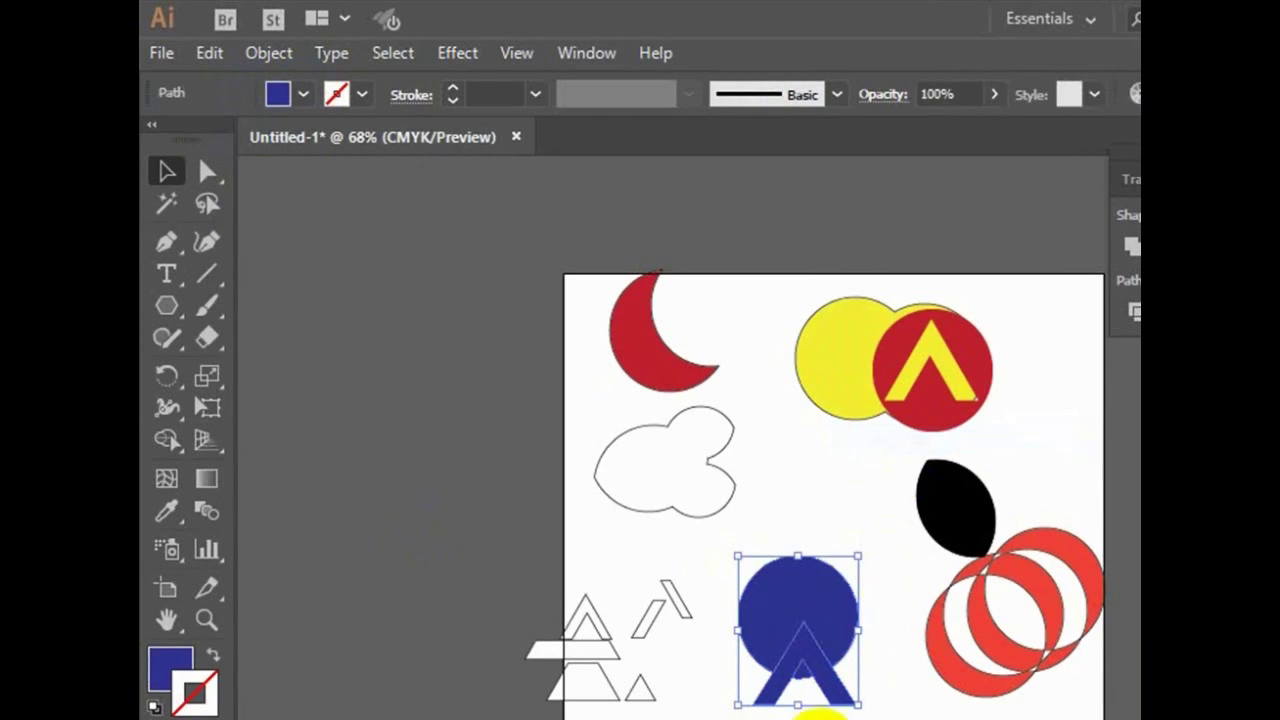
key("ctrl+shift+a")
left_click_drag(840, 690, 845, 719)
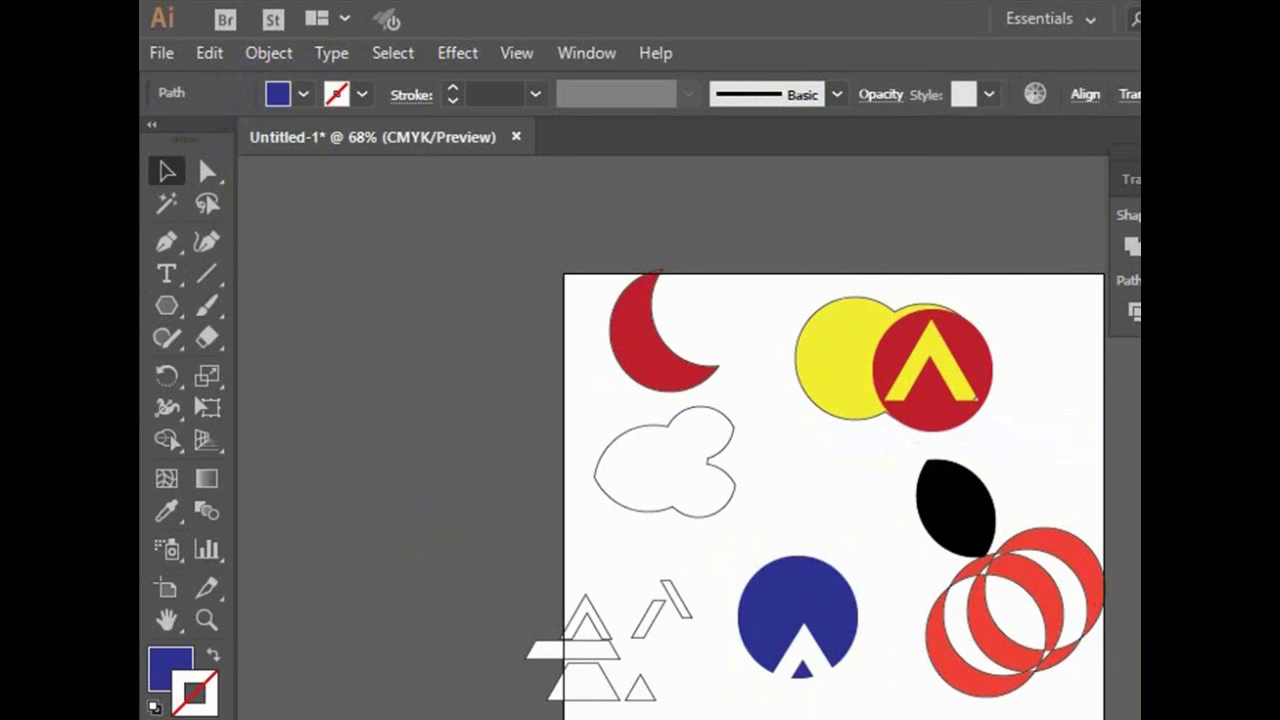
left_click_drag(845, 719, 805, 672)
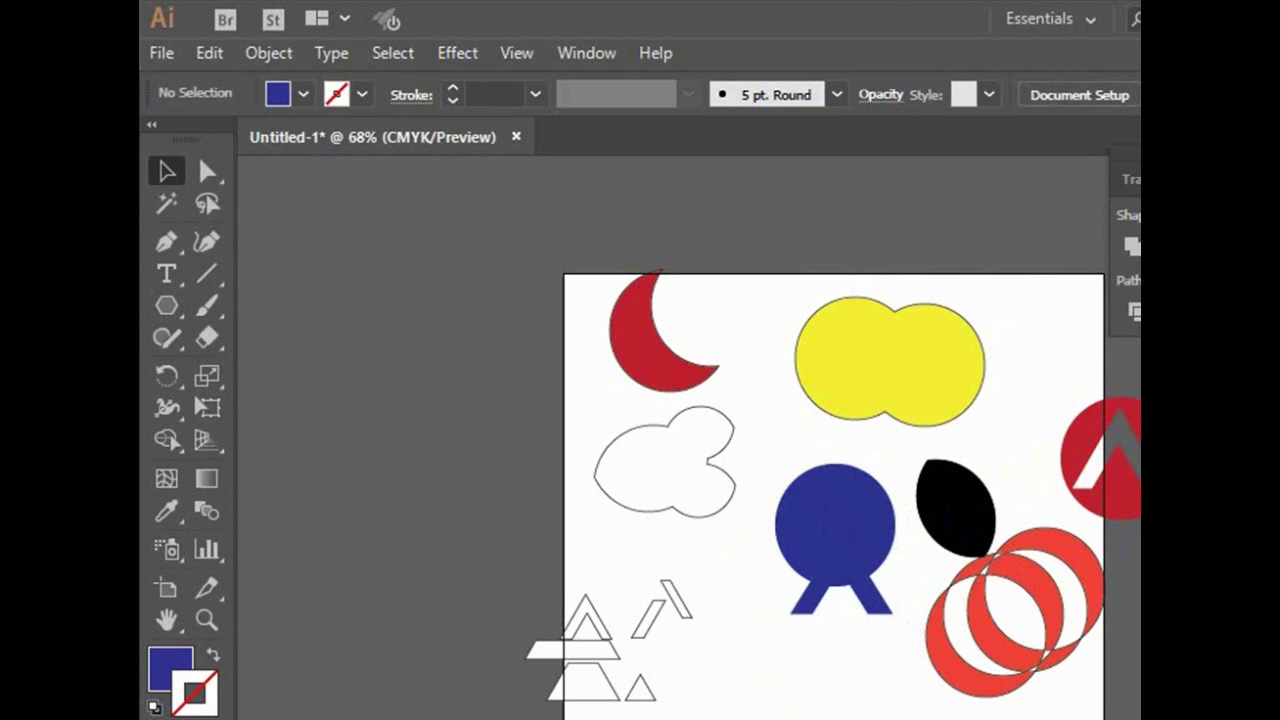
Overlap the two blue shapes, crop them to one leaf-shaped piece, and centre it.
left_click_drag(857, 608, 803, 700)
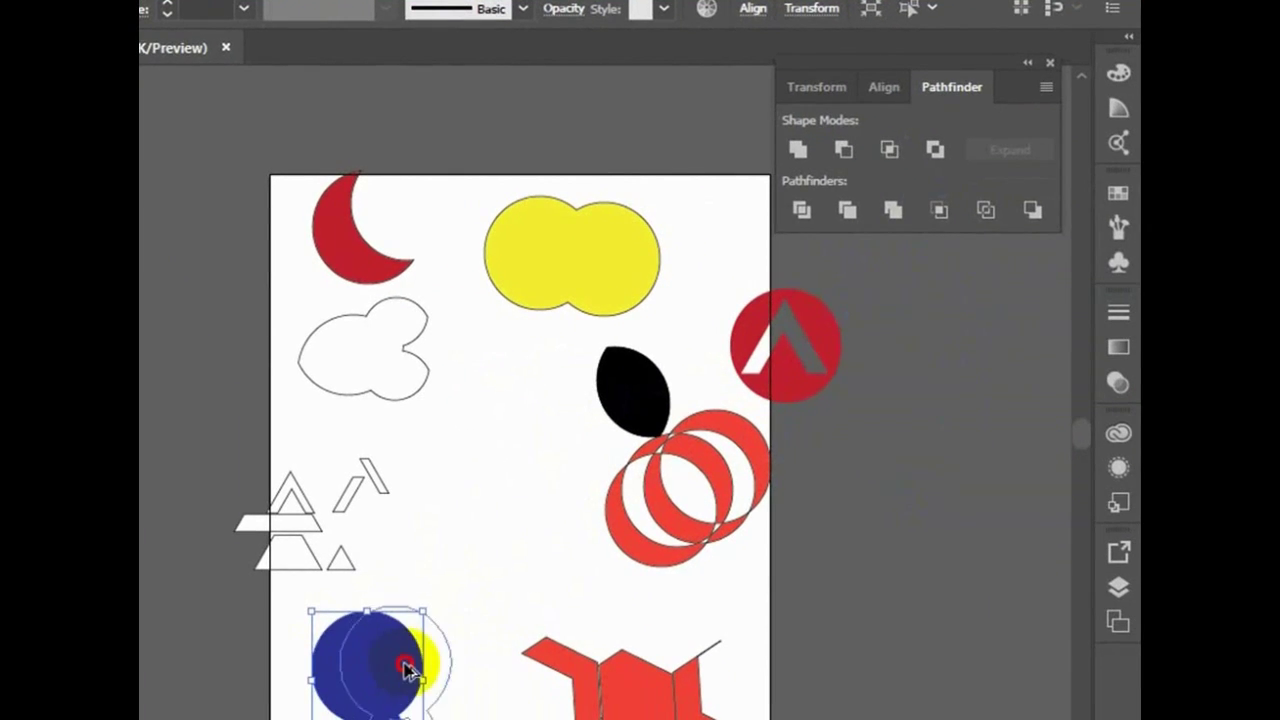
left_click_drag(408, 670, 418, 630)
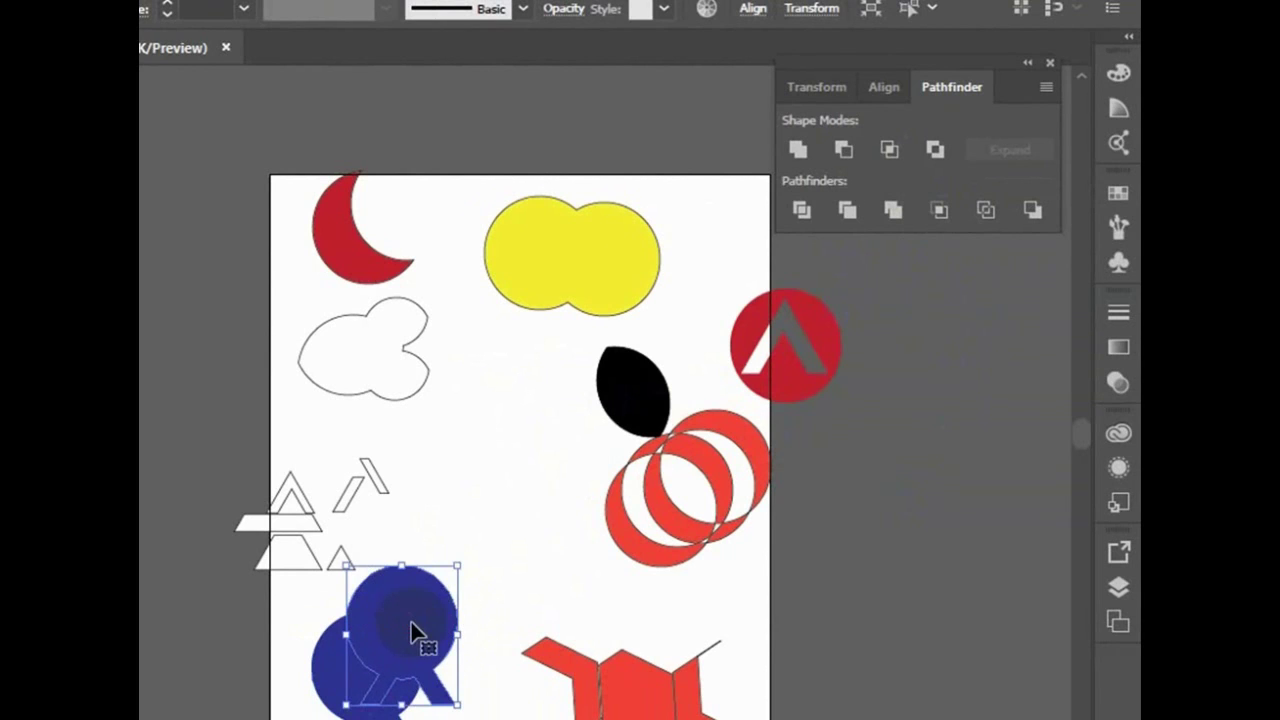
key("ctrl+shift+a")
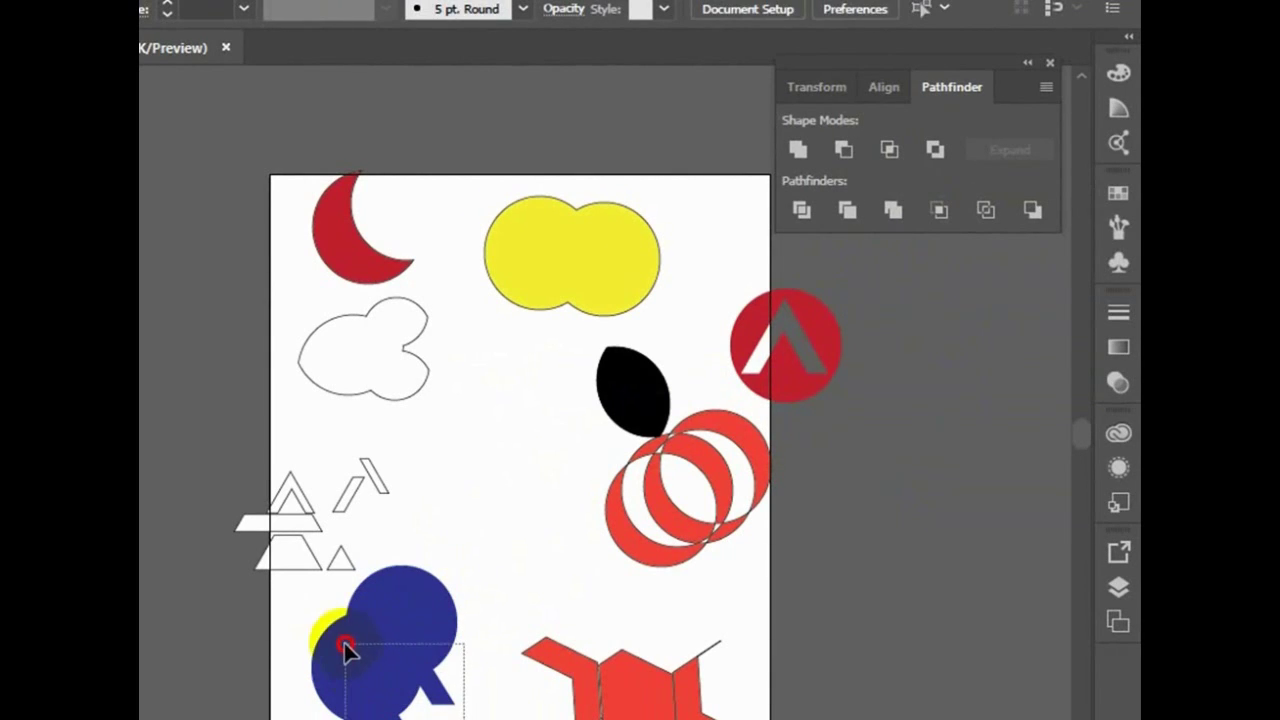
left_click_drag(358, 666, 311, 603)
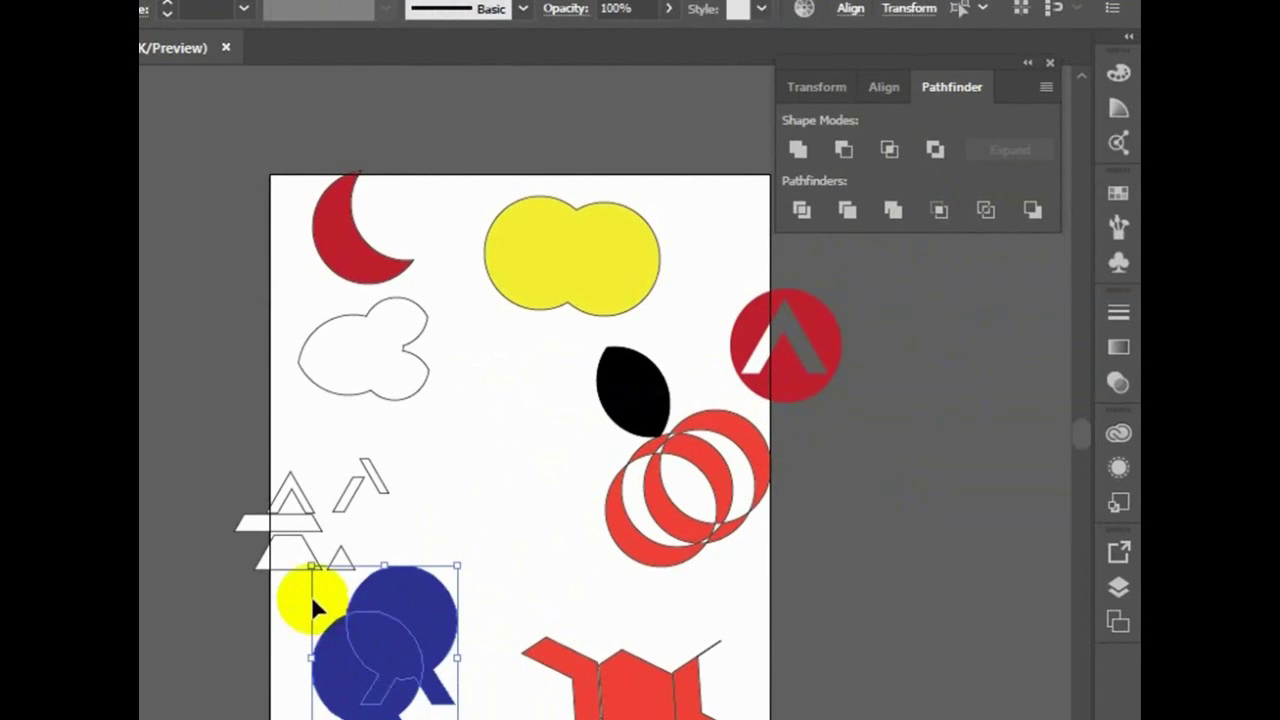
left_click(935, 215)
key("ctrl+shift+a")
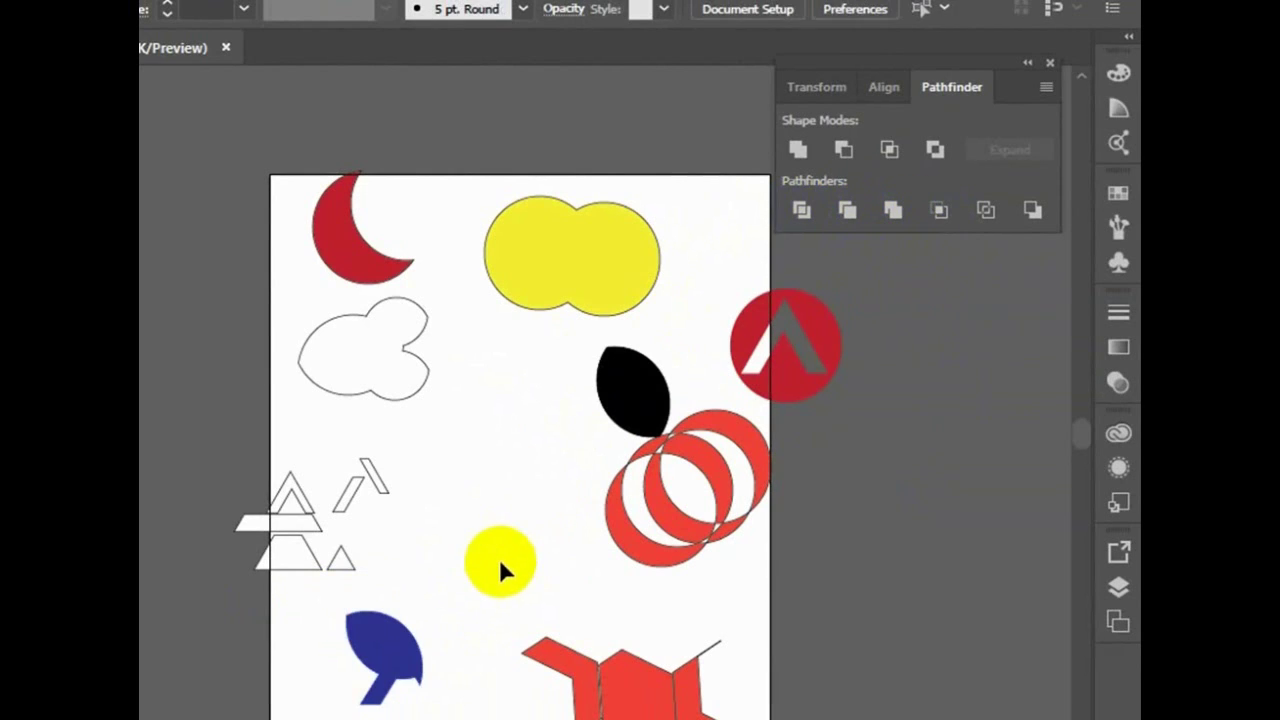
left_click_drag(425, 662, 545, 469)
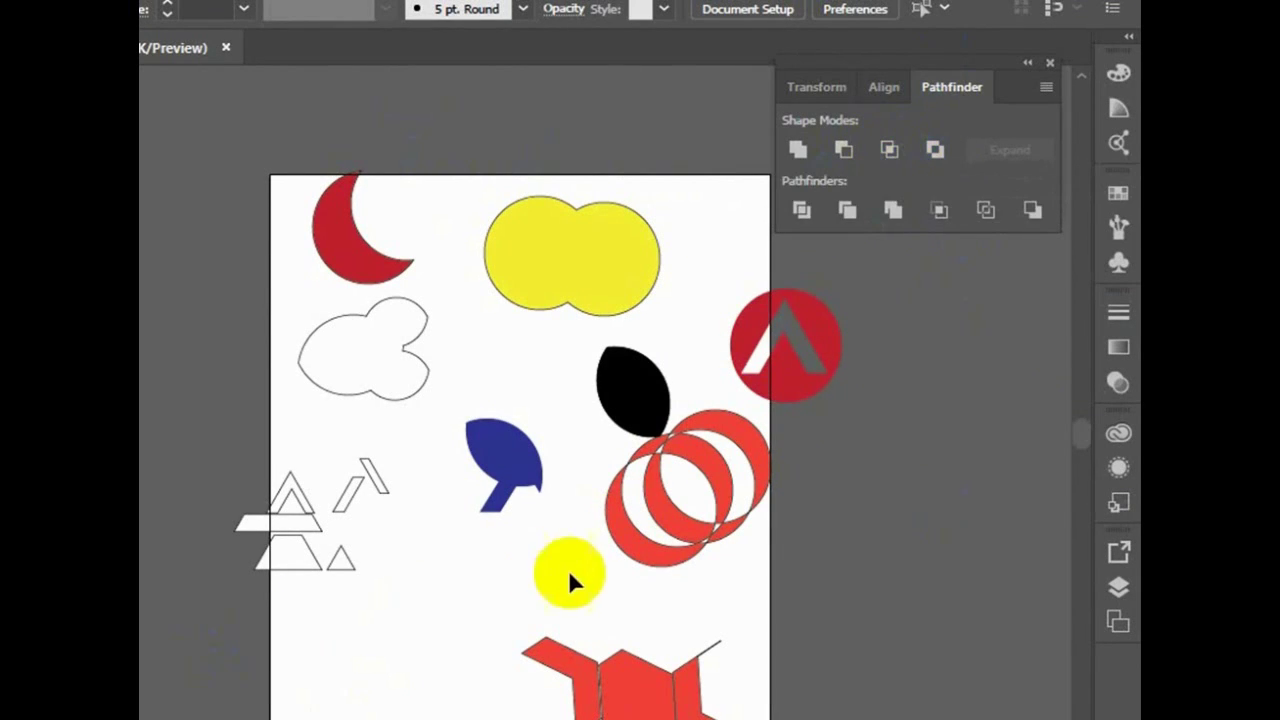
Drop a copy of the black leaf onto the blue shape.
left_click_drag(521, 473, 430, 625)
left_click_drag(357, 680, 651, 409)
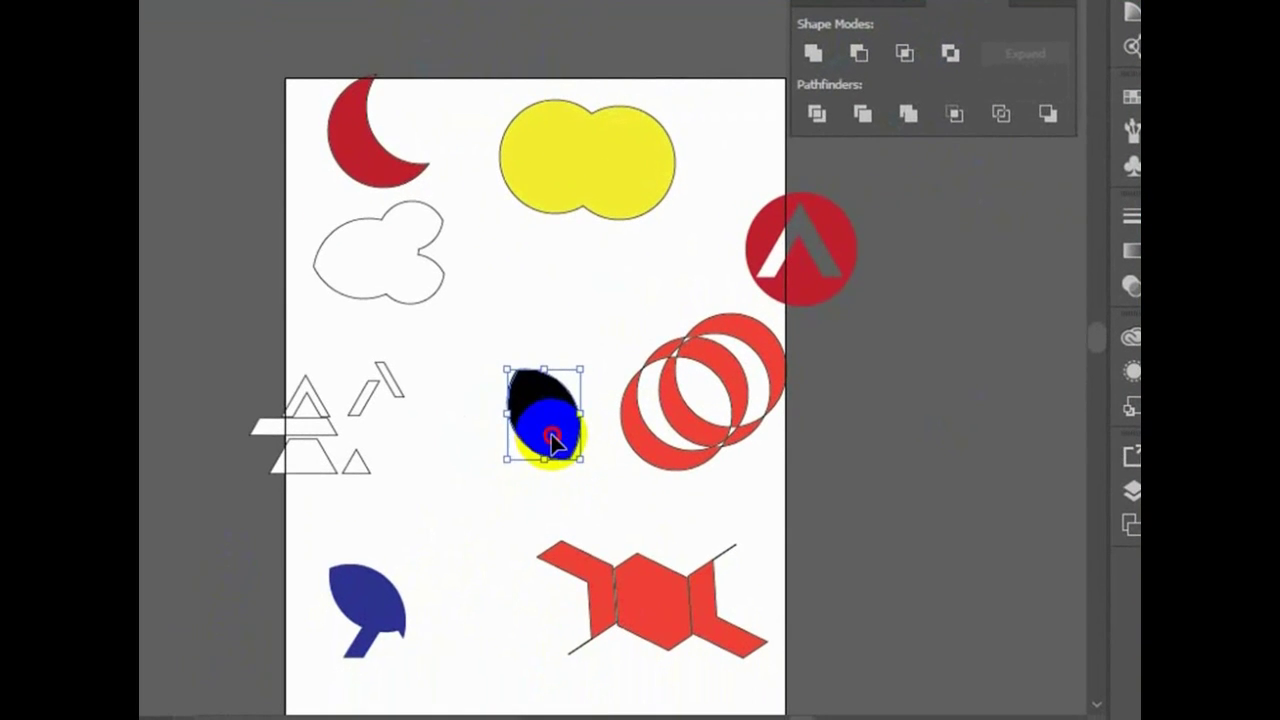
left_click_drag(551, 437, 395, 605)
left_click(363, 585, "shift")
left_click_drag(381, 676, 378, 612)
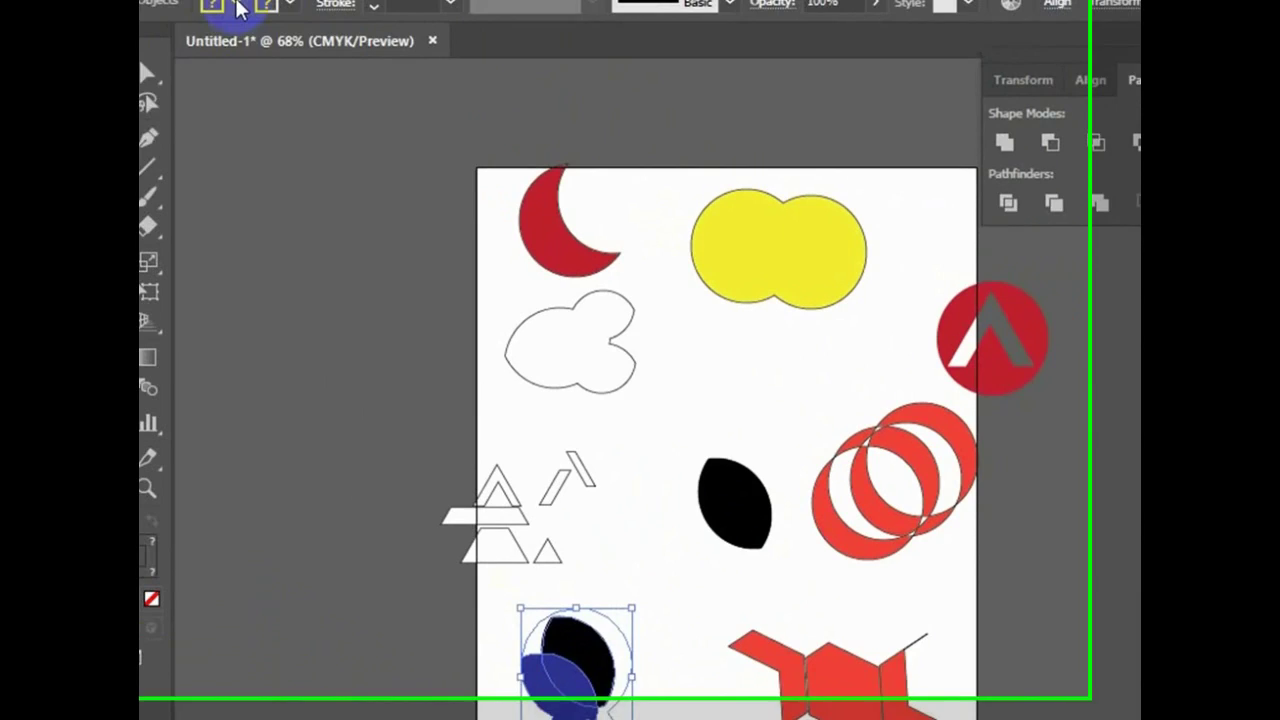
Fill the shapes CMYK Blue and split the blue figure into outline pieces with Outline.
left_click(290, 27)
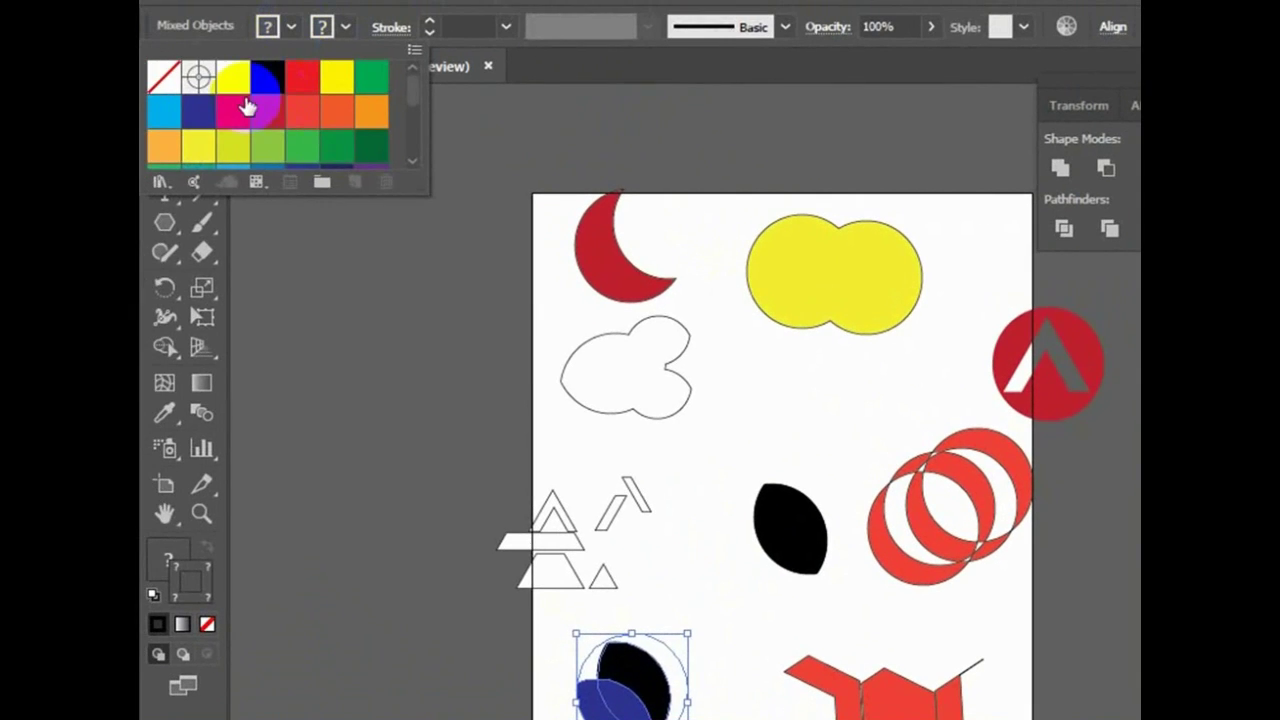
left_click(198, 118)
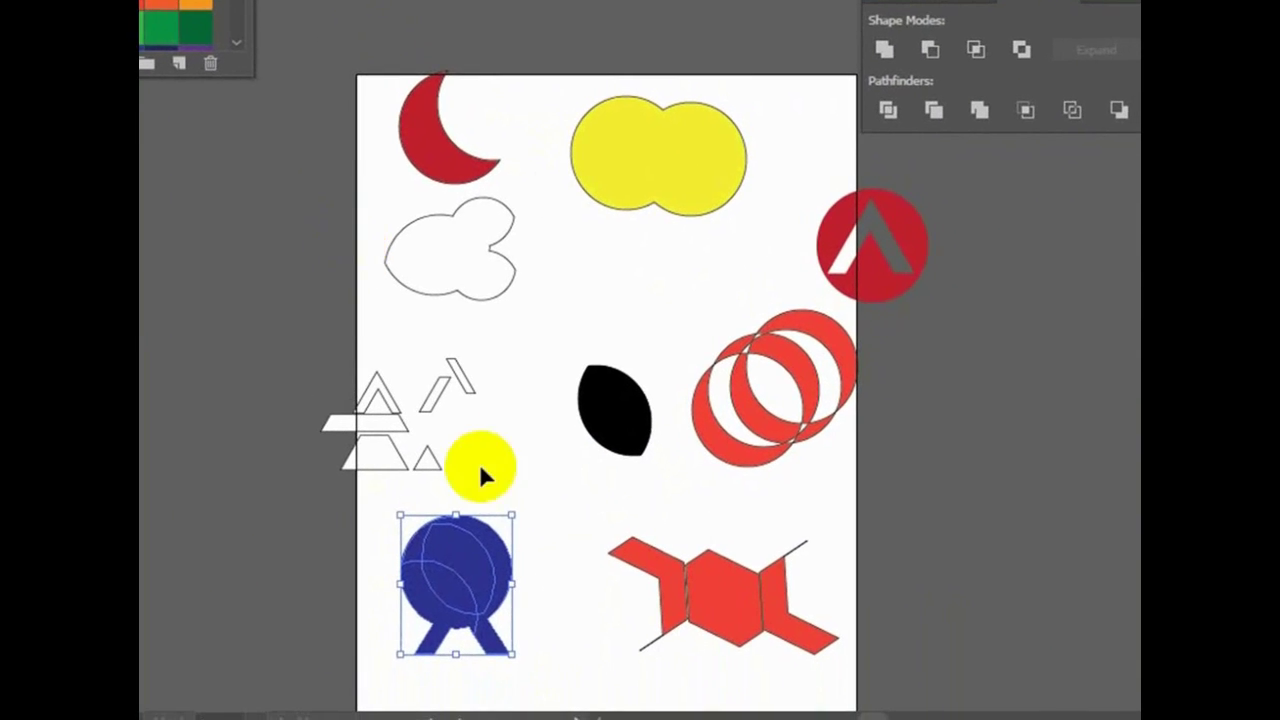
left_click(545, 552)
mouse_move(545, 552)
left_mouse_down()
mouse_move(400, 575)
mouse_move(448, 605)
left_mouse_up()
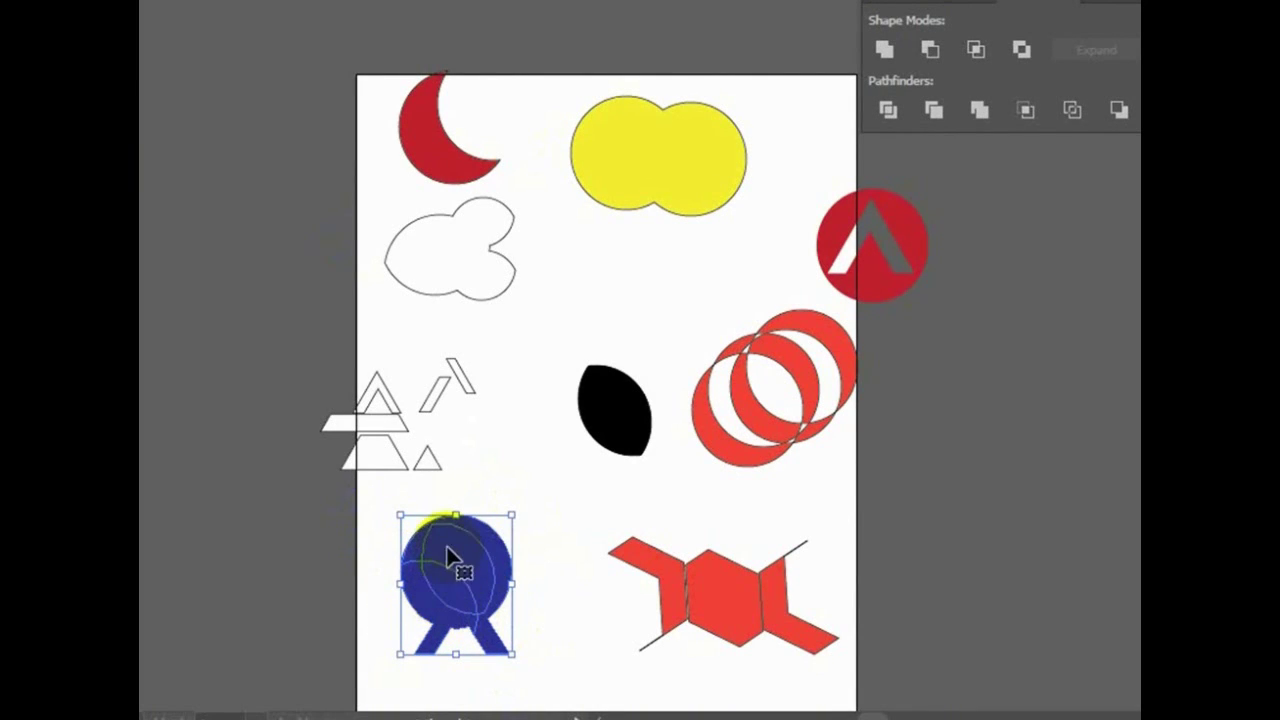
left_click(1116, 106)
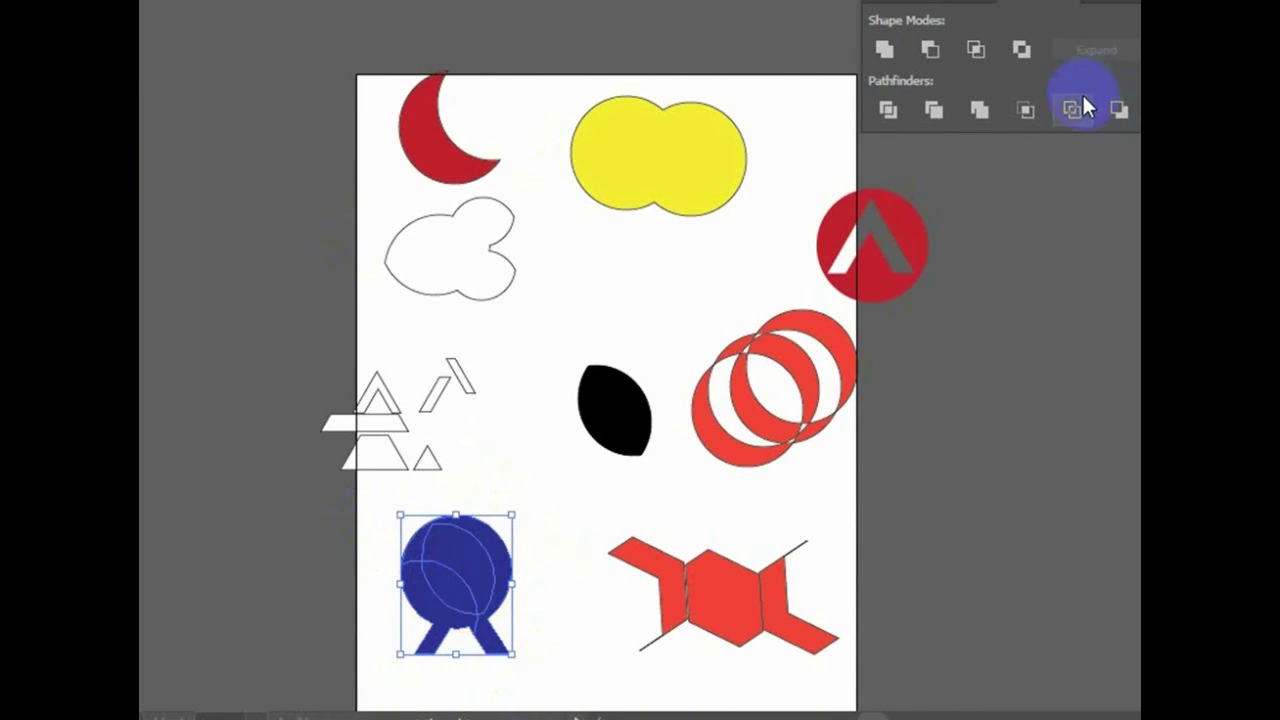
left_click(1076, 108)
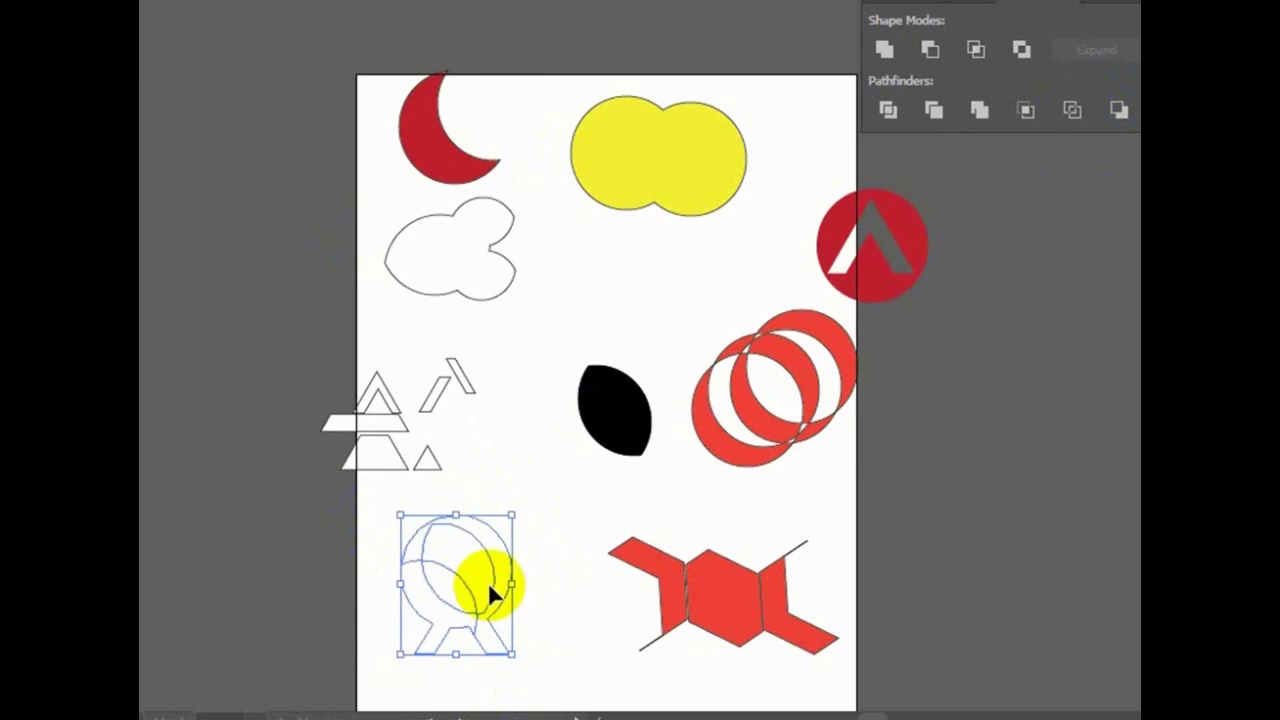
left_click(582, 492)
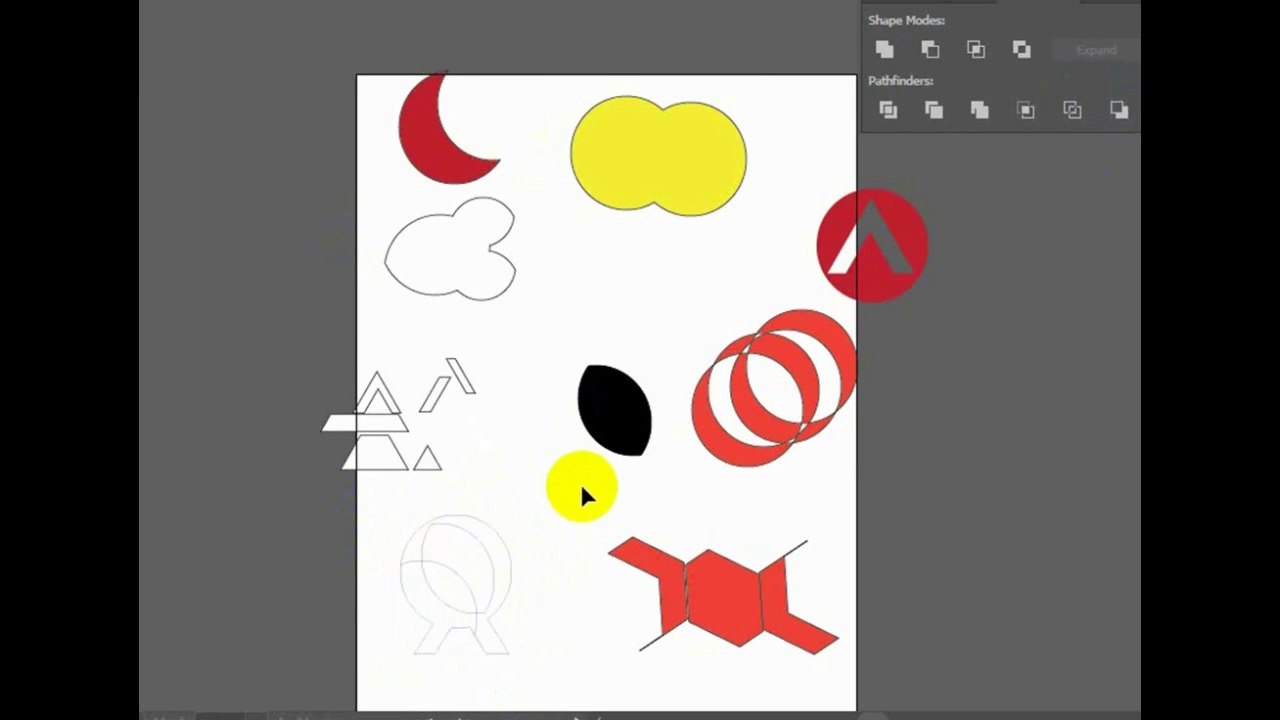
Nudge the outlined pieces into position with a few small moves.
left_click_drag(500, 575, 528, 560)
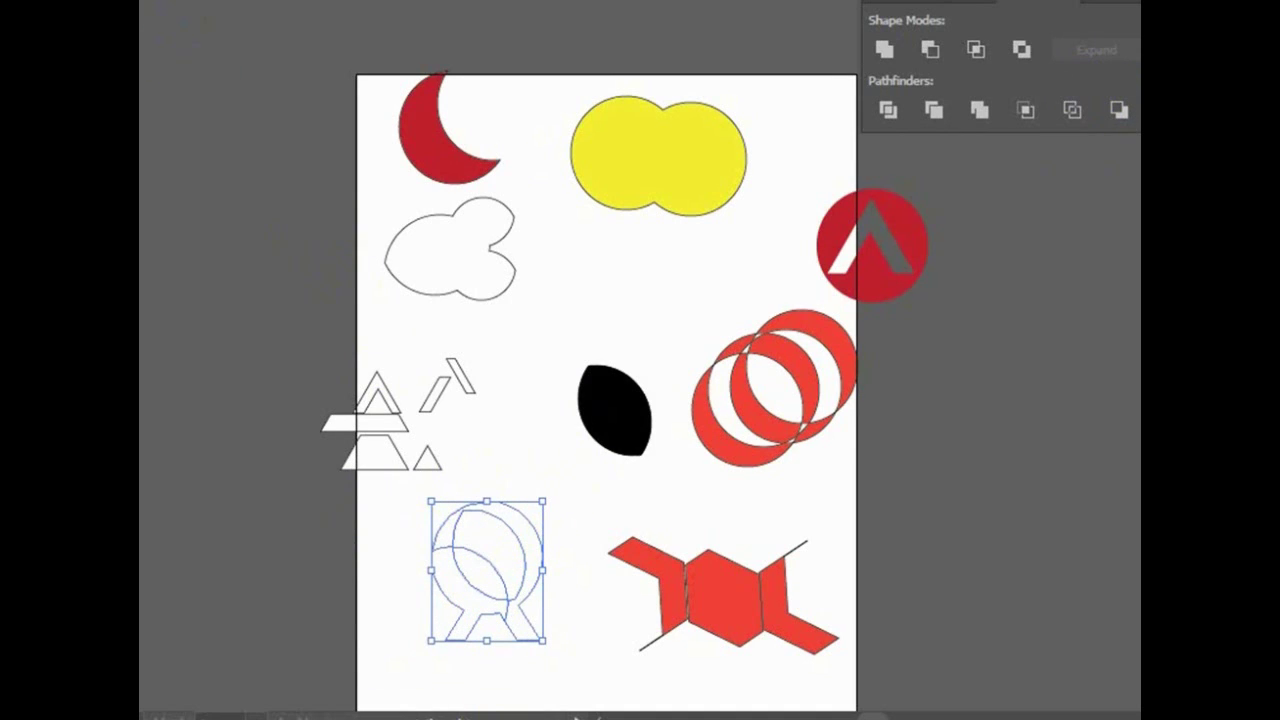
left_click(515, 420)
left_click_drag(515, 518, 477, 514)
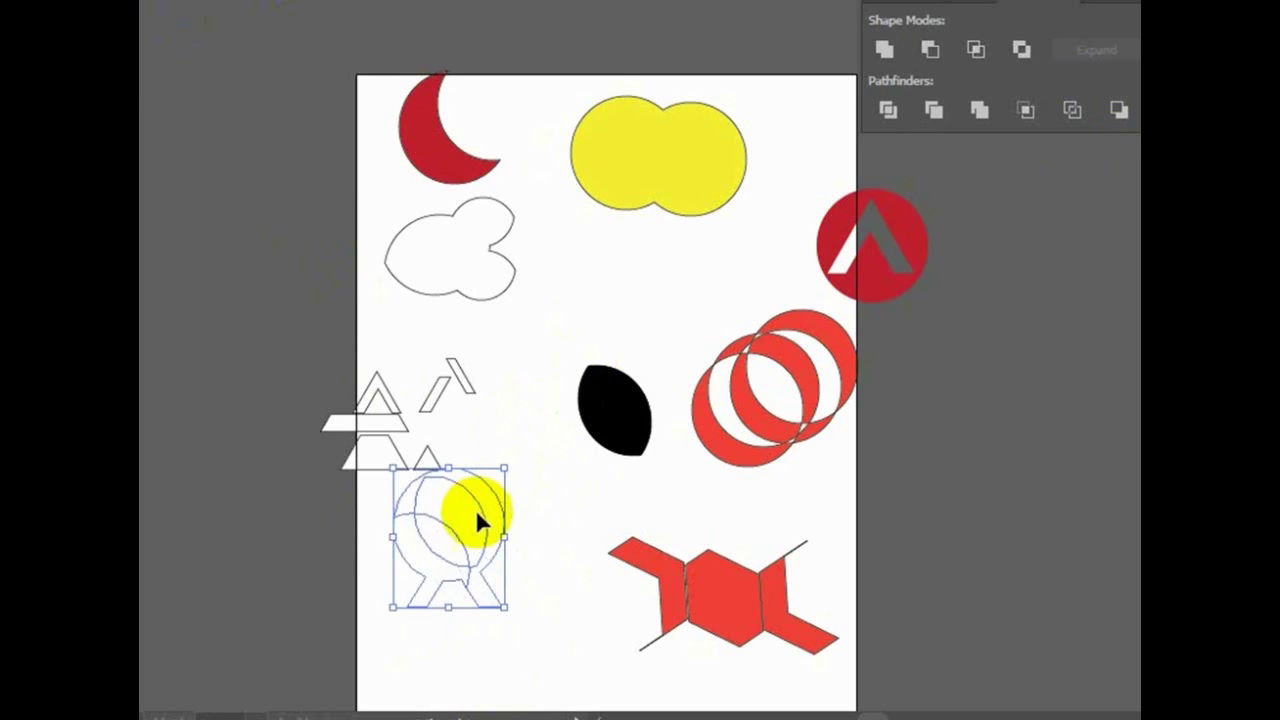
left_click(475, 521)
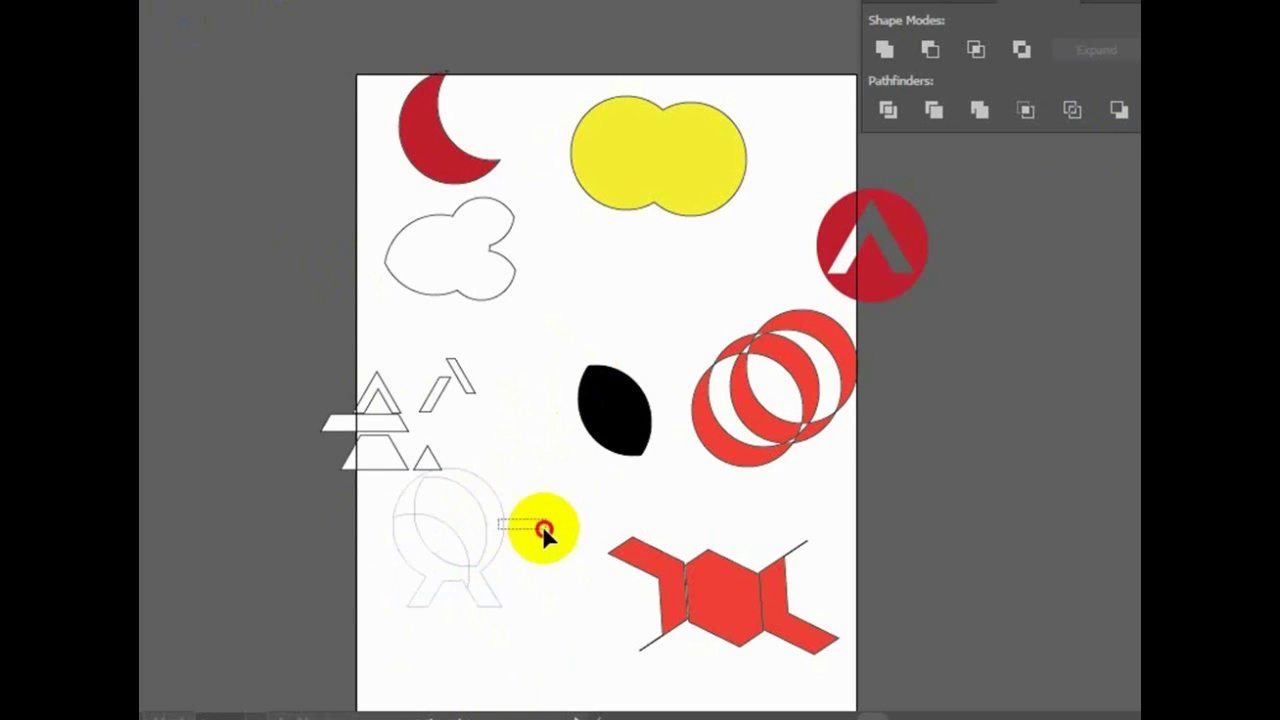
left_click_drag(479, 519, 545, 512)
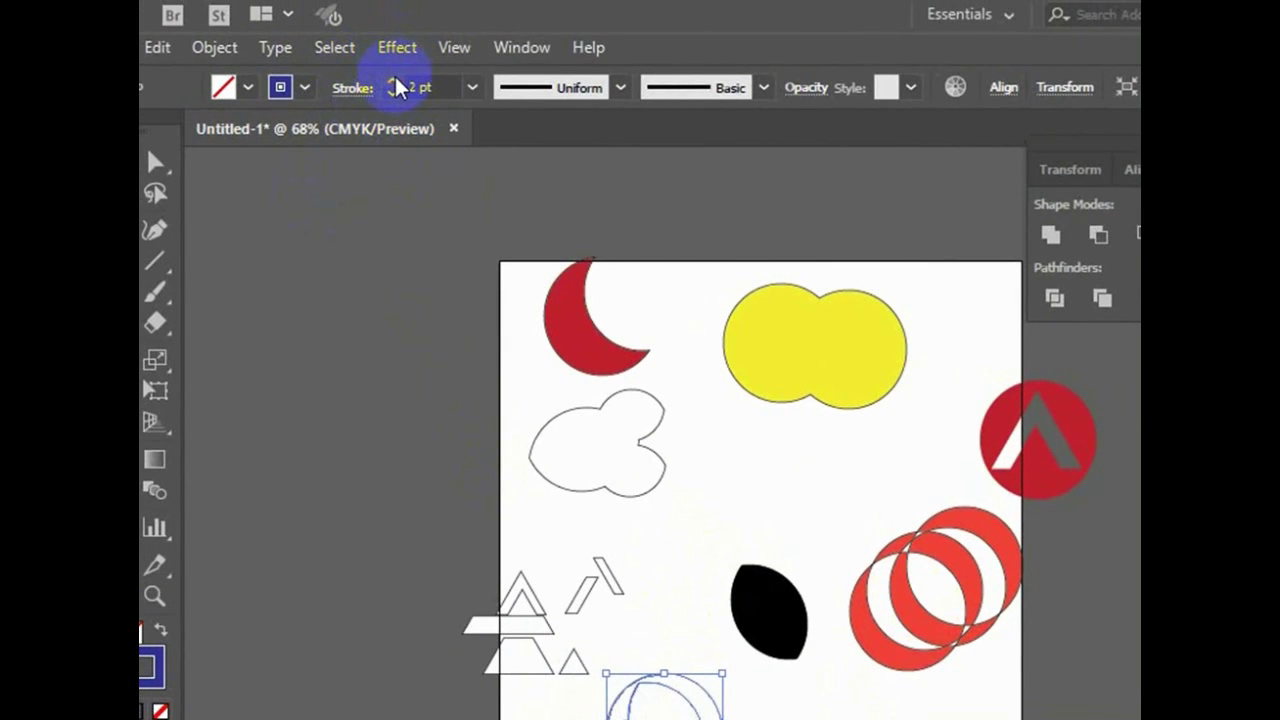
Drag the black leaf from the artboard centre down to the bottom-left corner.
left_click(664, 601)
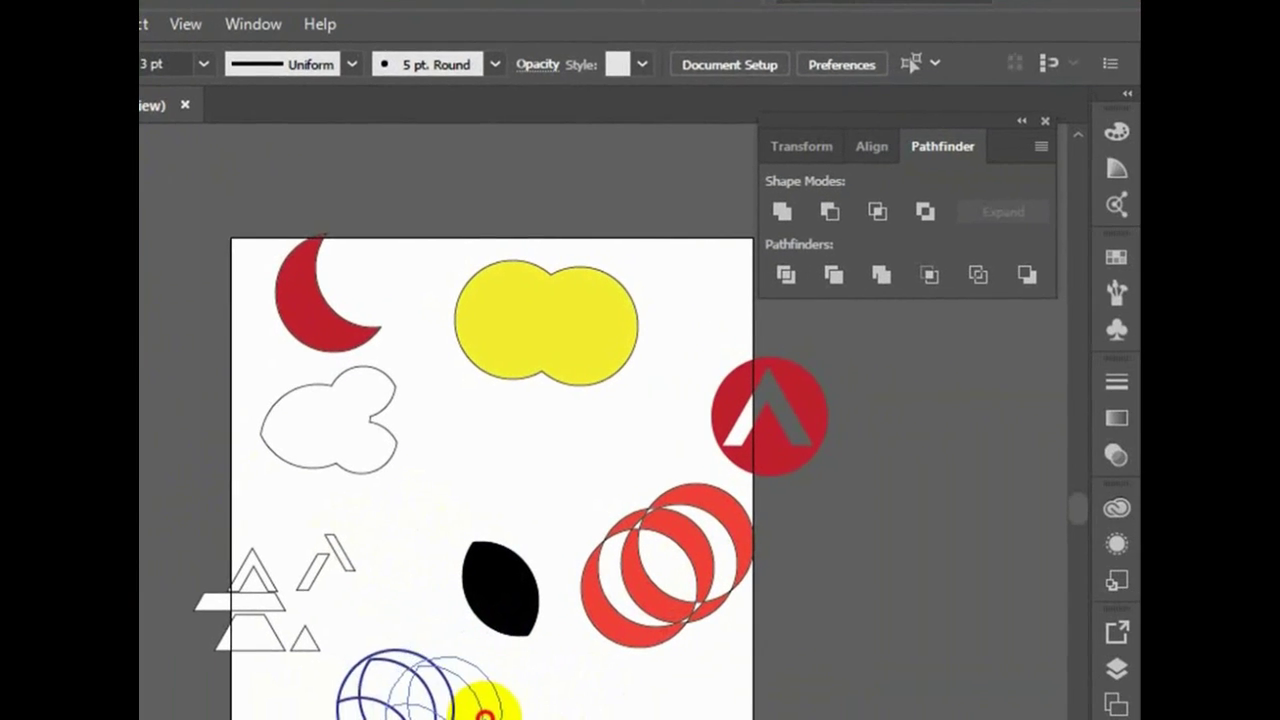
left_click(750, 705)
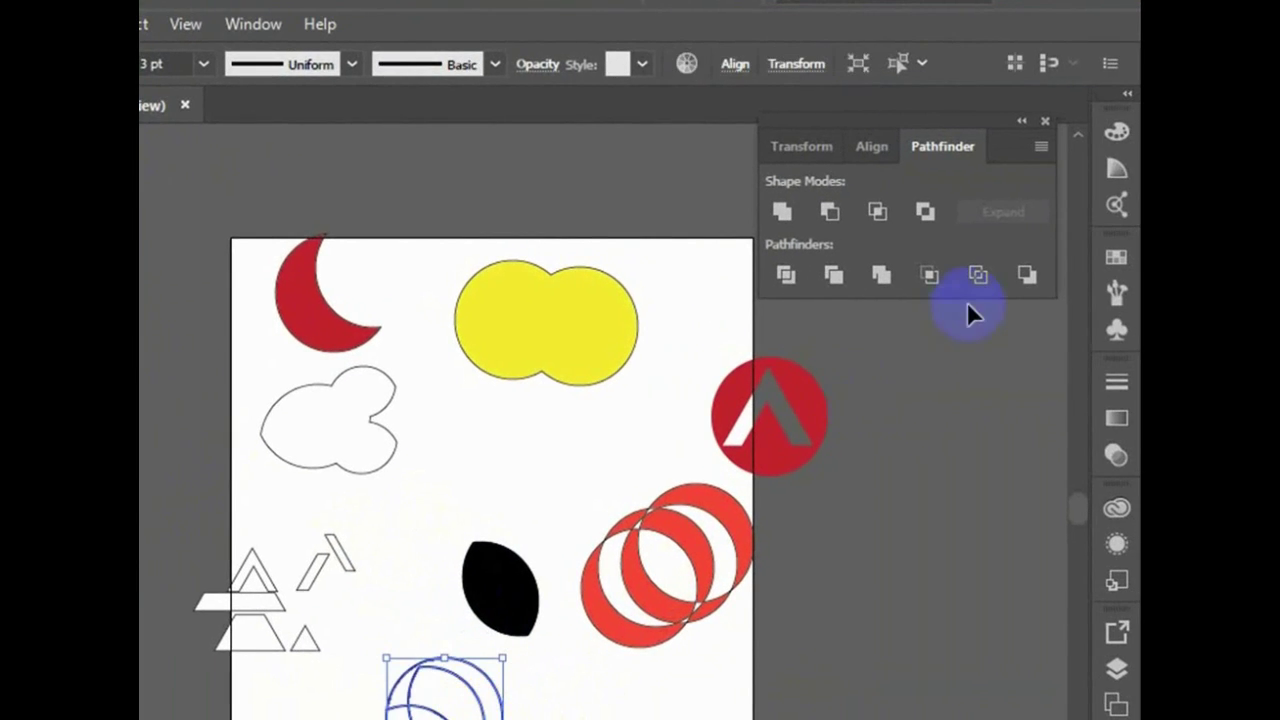
left_click(790, 210)
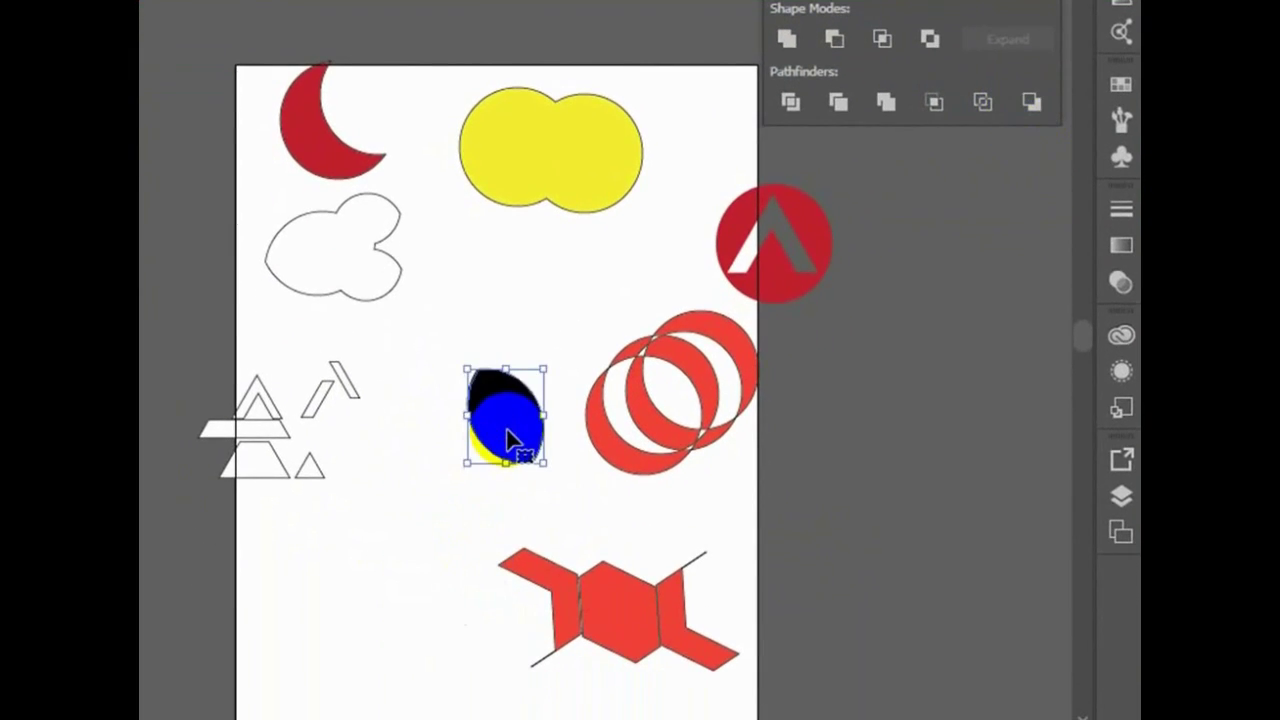
left_click_drag(510, 440, 388, 645)
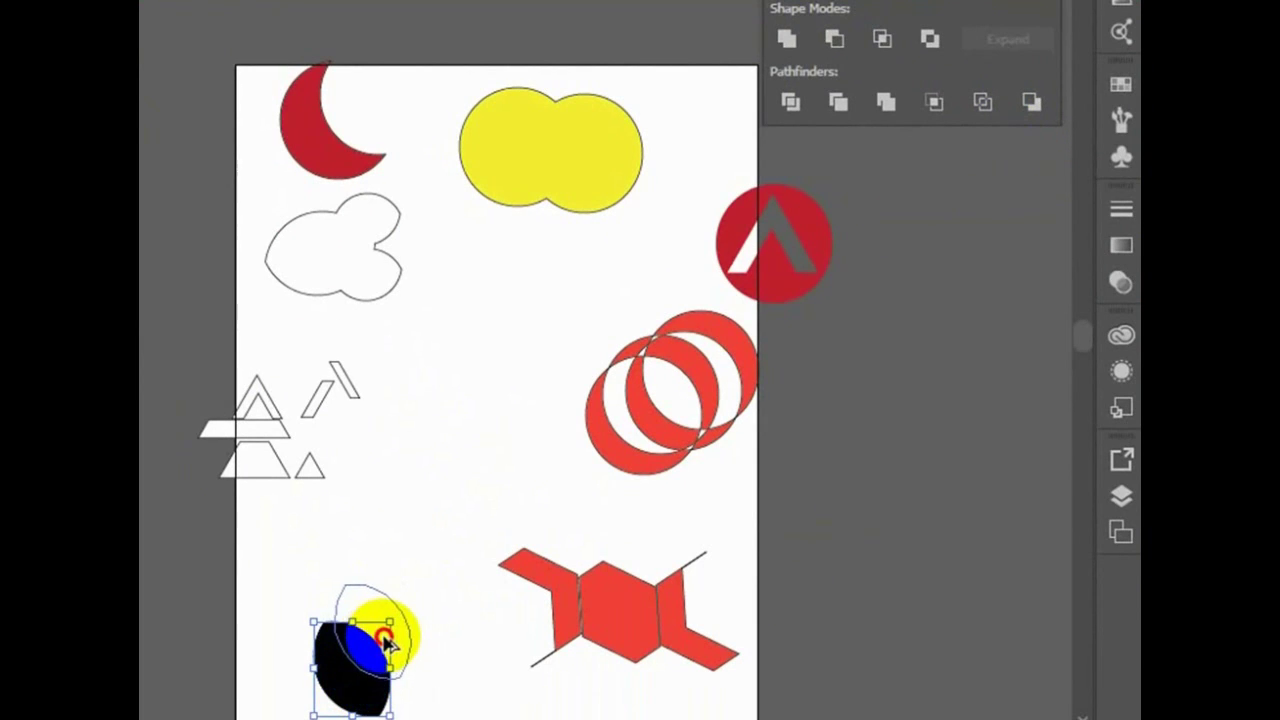
Place a blue-filled copy of the leaf offset up and right over the black leaf.
left_click_drag(388, 645, 389, 655)
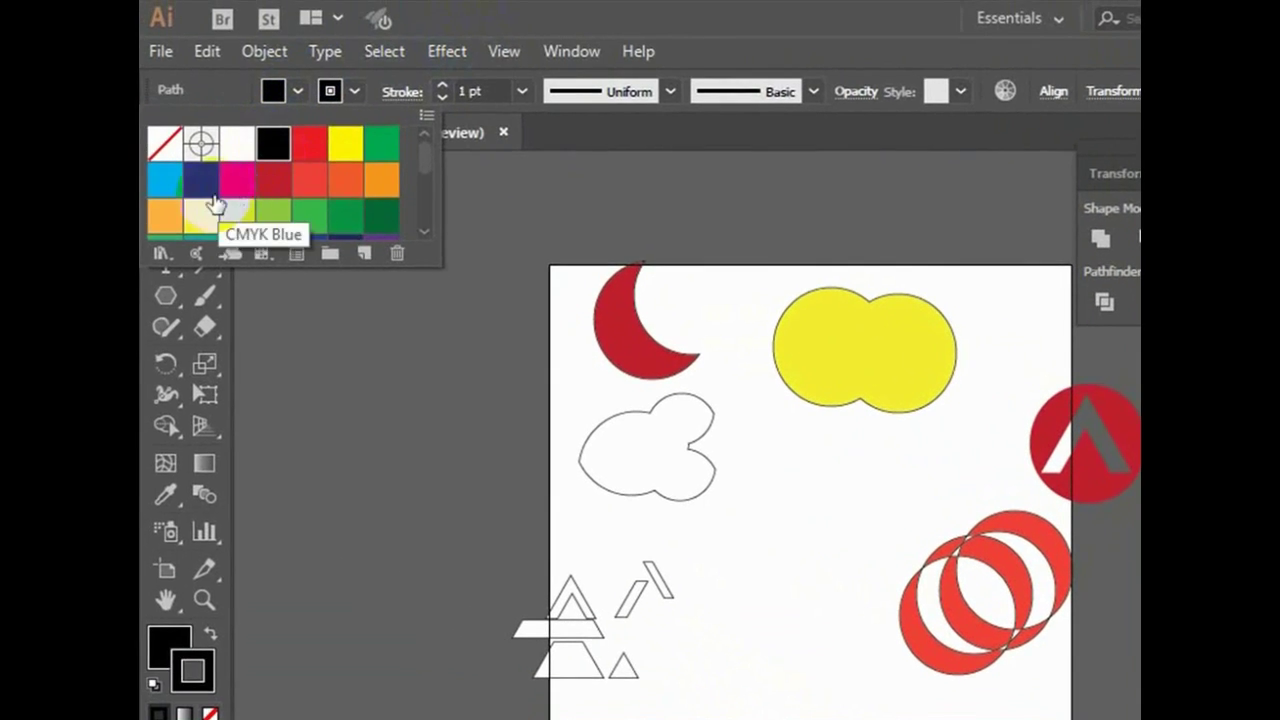
left_click(154, 78)
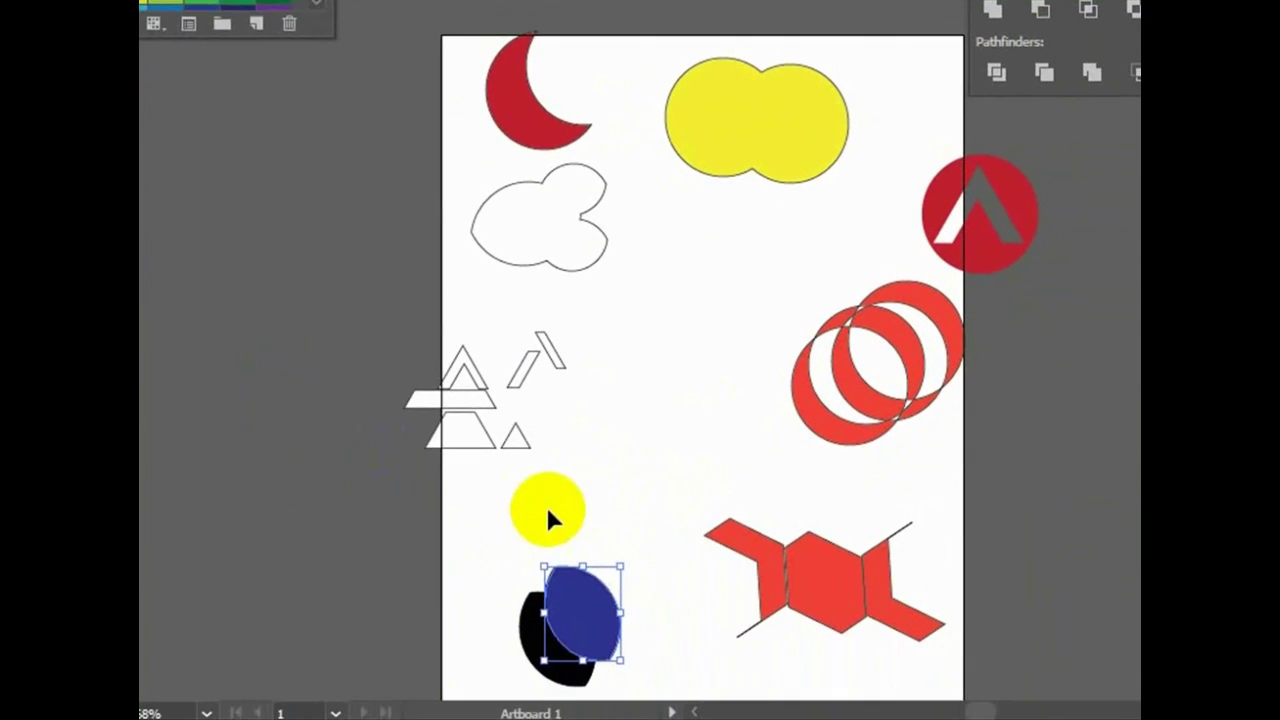
scroll(503, 518, "down", 2)
scroll(543, 509, "down", 2)
left_click_drag(592, 588, 467, 469)
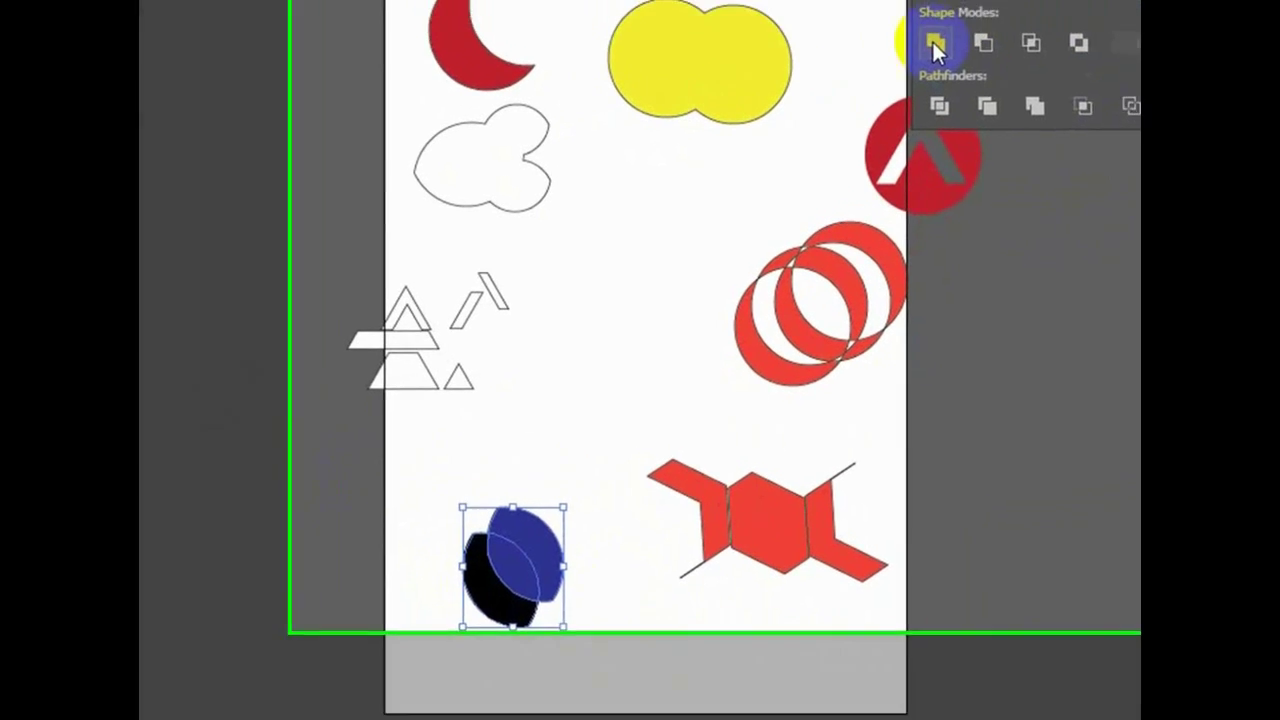
Try Unite and undo it, then apply Minus Front to leave a black crescent.
left_click(780, 133)
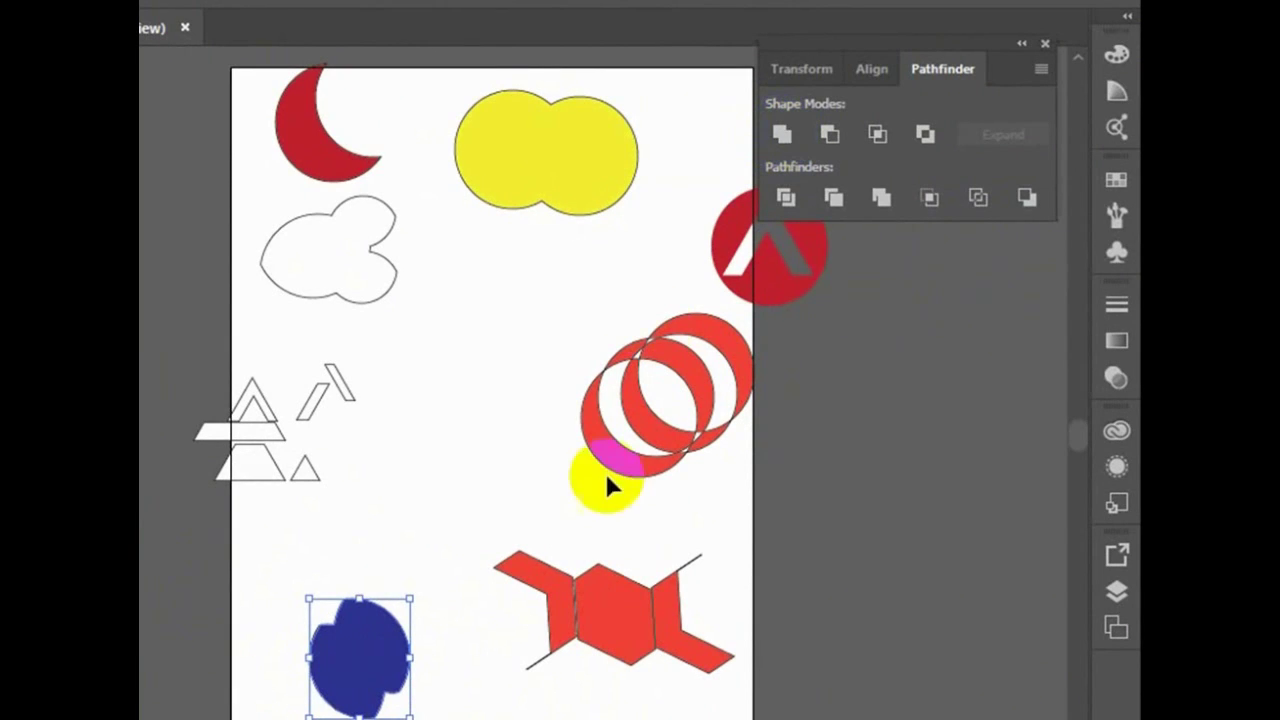
key("ctrl+z")
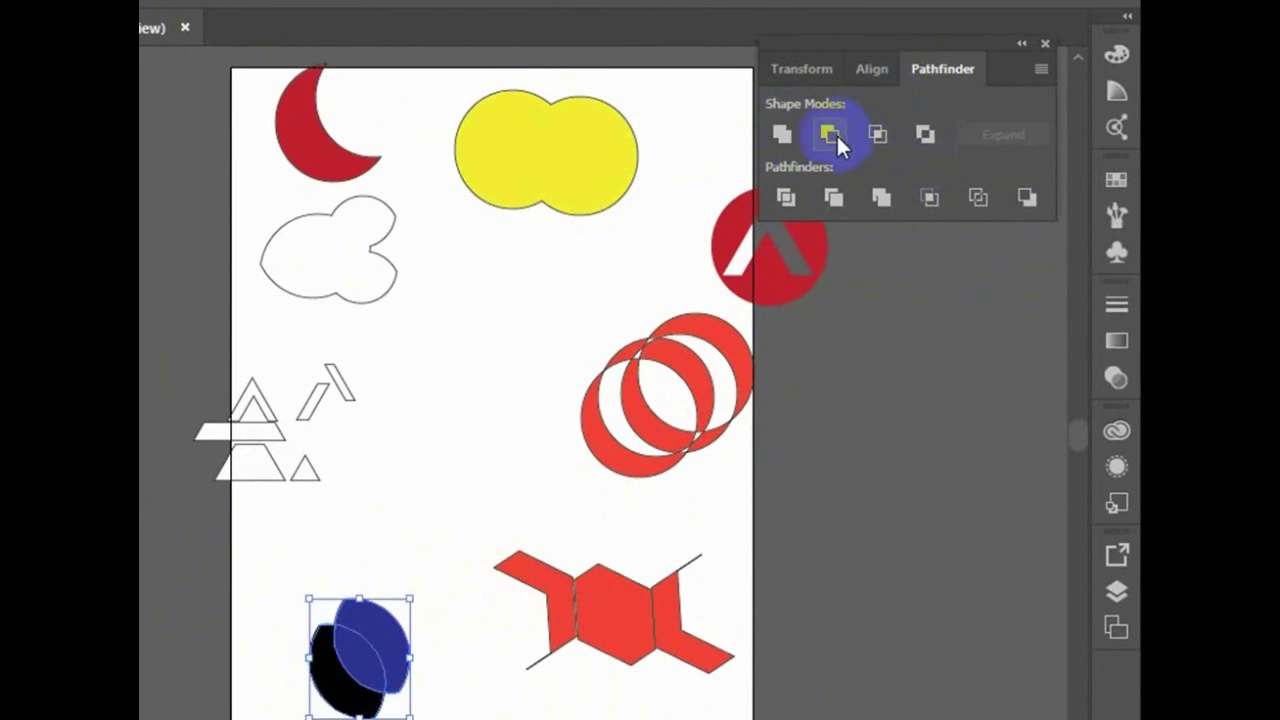
left_click(836, 133)
key("ctrl+z")
key("ctrl+shift+z")
key("ctrl+z")
left_click_drag(340, 693, 341, 685)
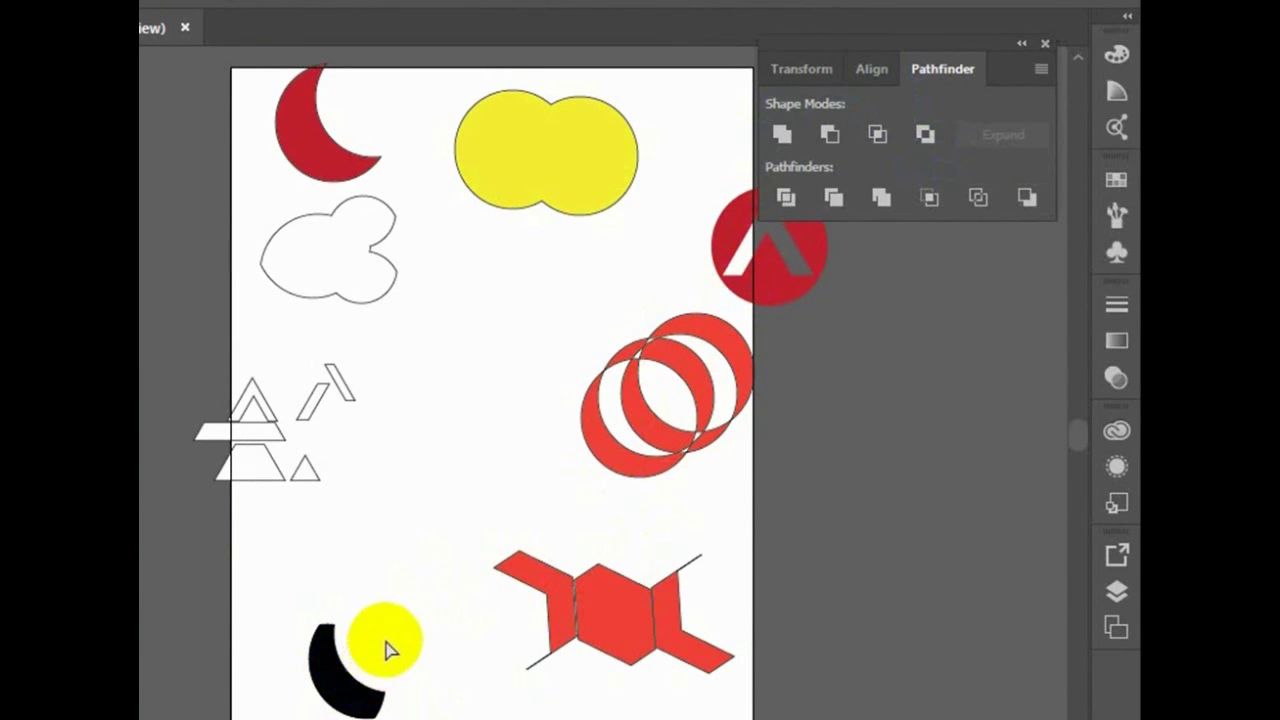
Reposition the blue leaf over the black leaf at the bottom left.
mouse_move(340, 688)
left_mouse_down()
mouse_move(430, 705)
mouse_move(414, 645)
mouse_move(310, 592)
mouse_move(386, 675)
left_mouse_up()
left_click(400, 663)
key("r")
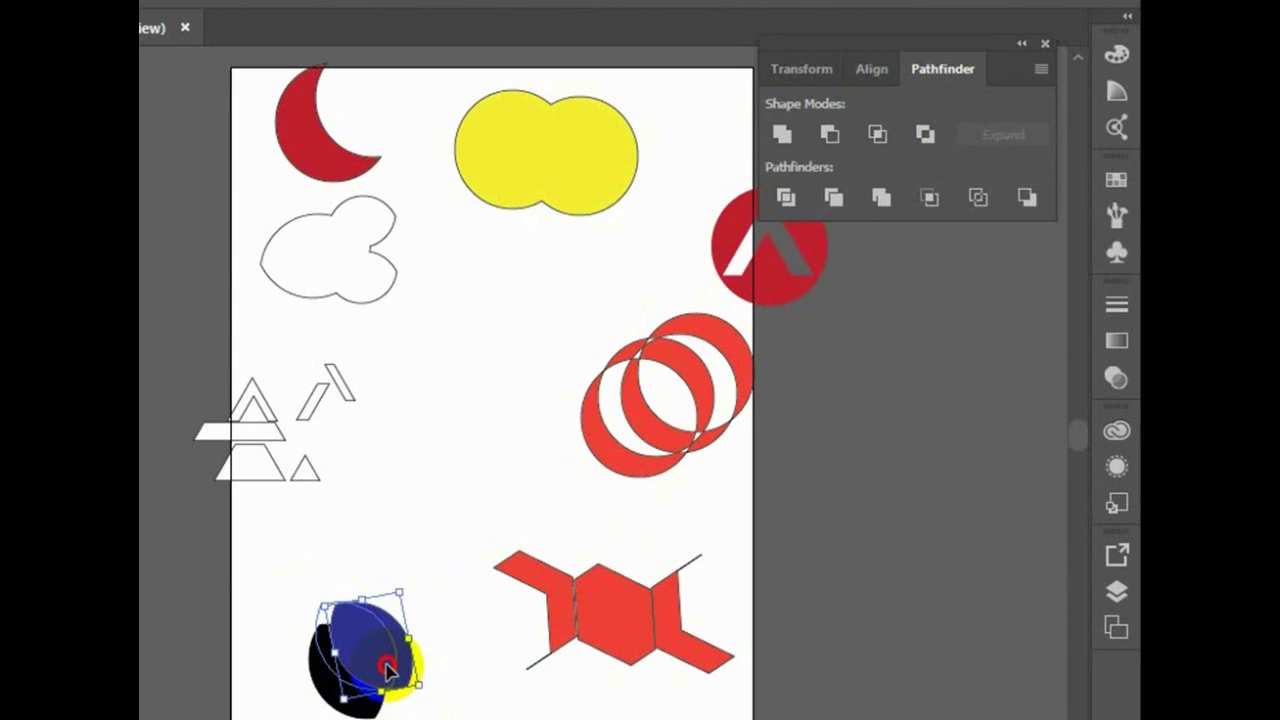
mouse_move(388, 675)
left_mouse_down()
mouse_move(404, 712)
mouse_move(286, 571)
left_mouse_up()
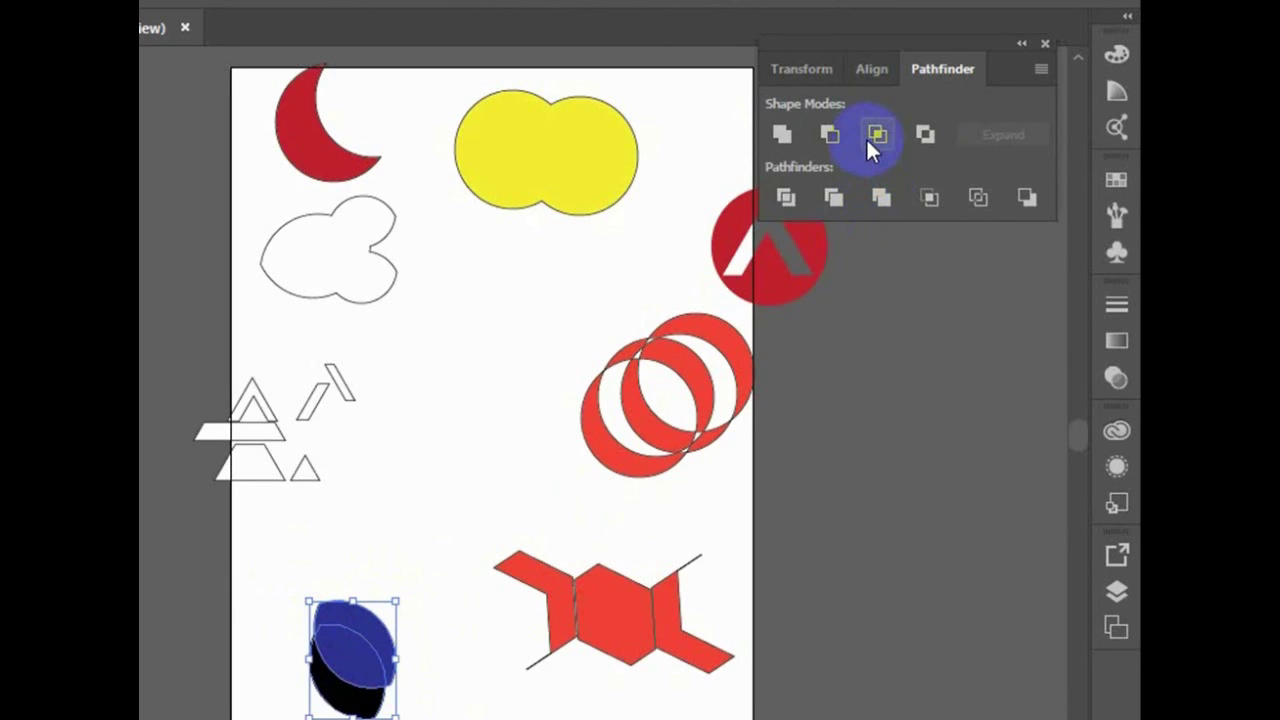
Apply Minus Back instead of Minus Front, leaving a blue crescent arc, then deselect.
left_click(840, 132)
left_click(474, 700)
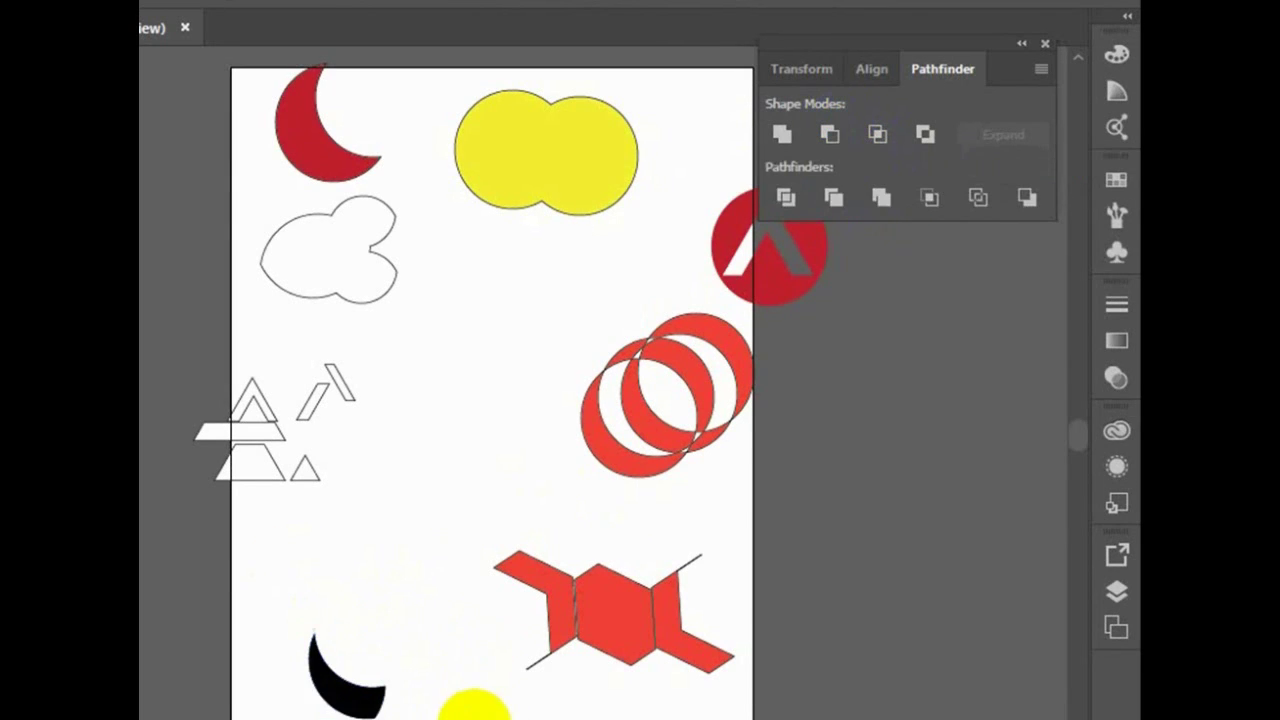
key("ctrl+z")
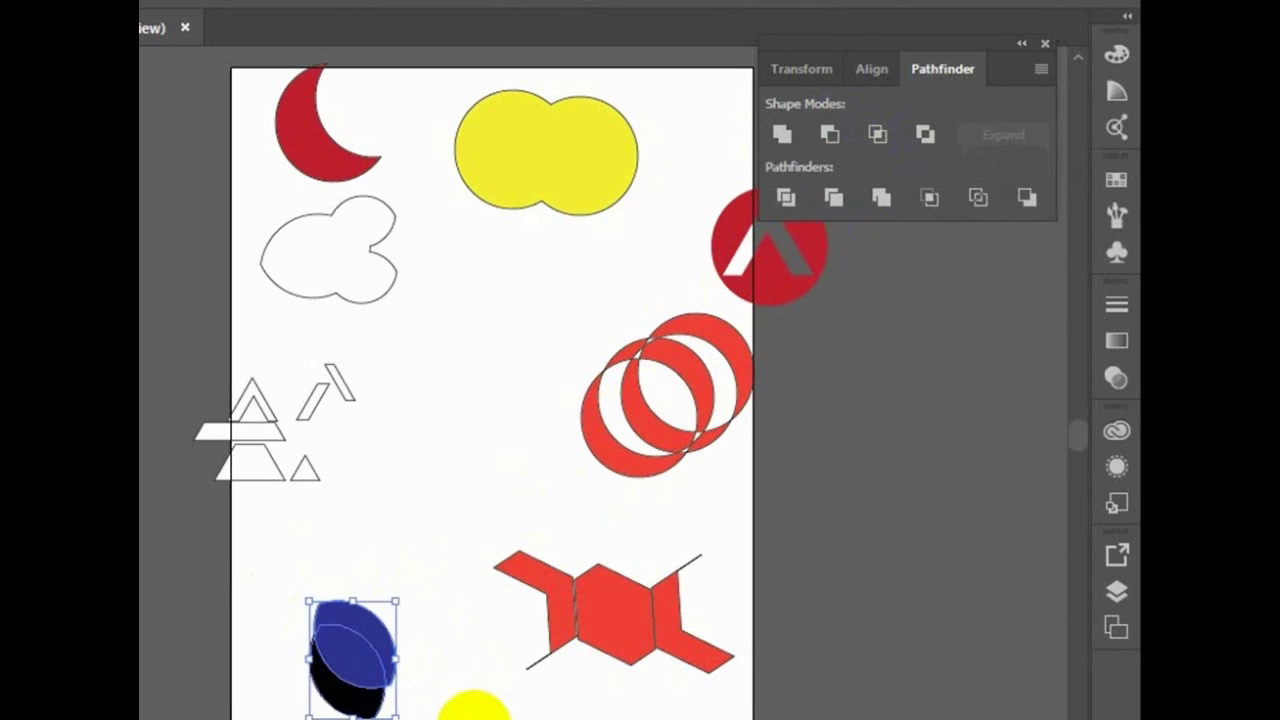
left_click(1028, 197)
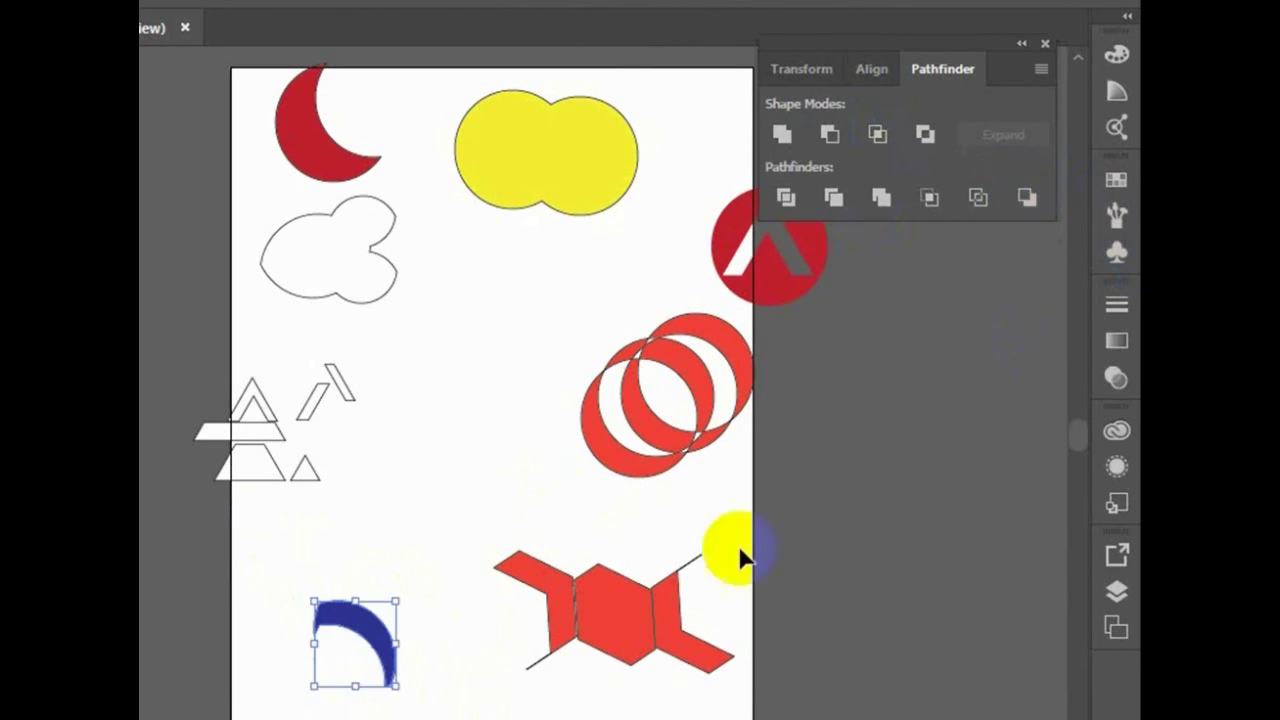
left_click(415, 716)
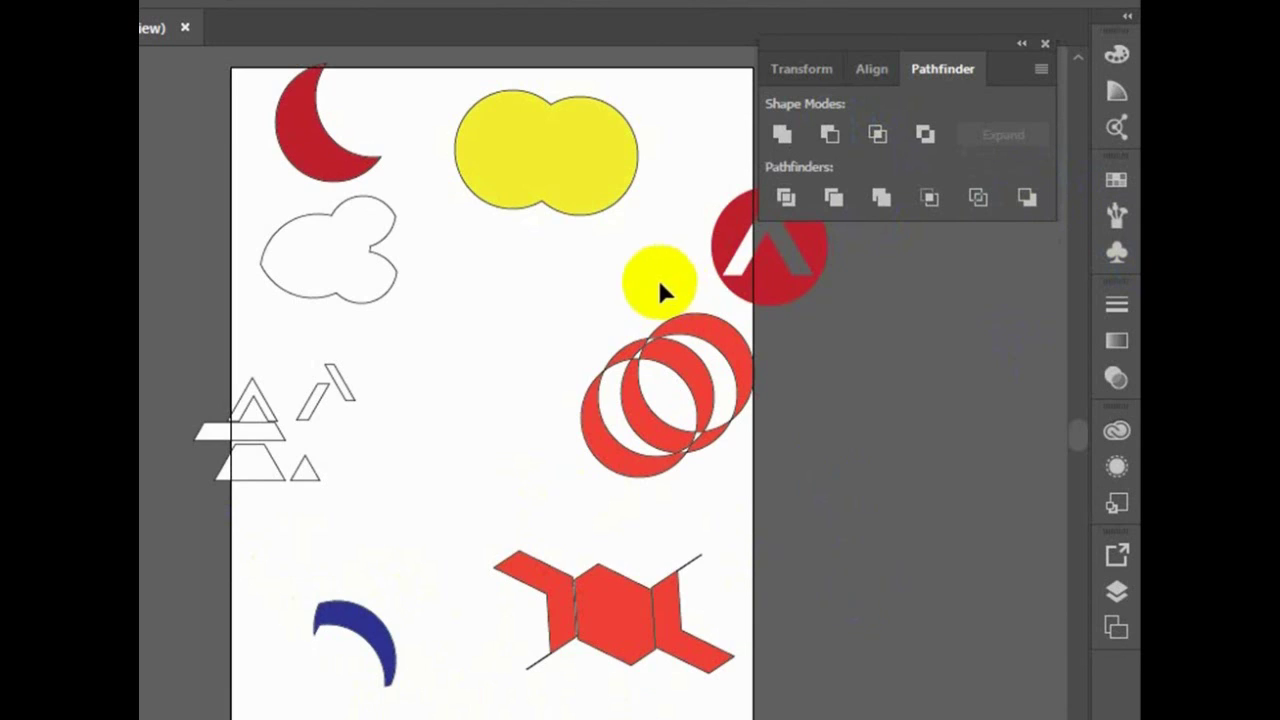
Scroll over the whole artboard and select all the finished Pathfinder artwork with Ctrl+A.
scroll(531, 409, "up", 3)
scroll(531, 420, "down", 2)
scroll(490, 432, "up", 2)
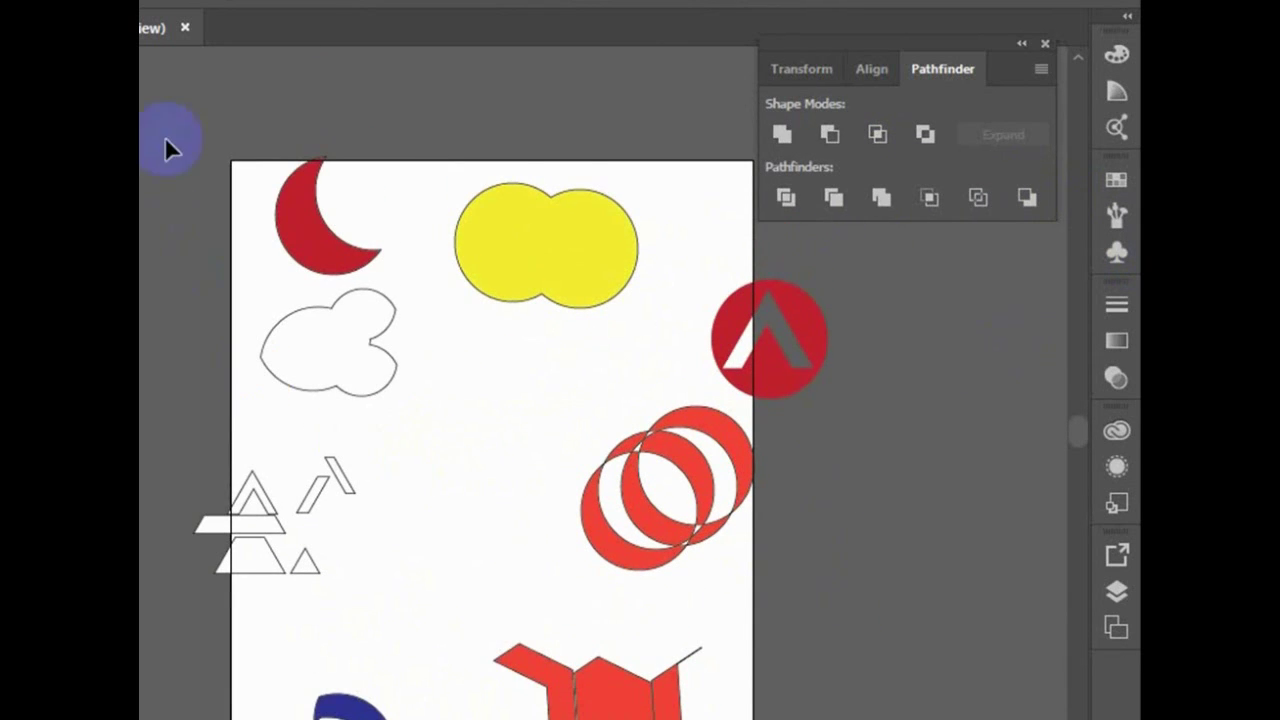
scroll(490, 420, "down", 1)
scroll(490, 420, "down", 2)
key("ctrl+a")
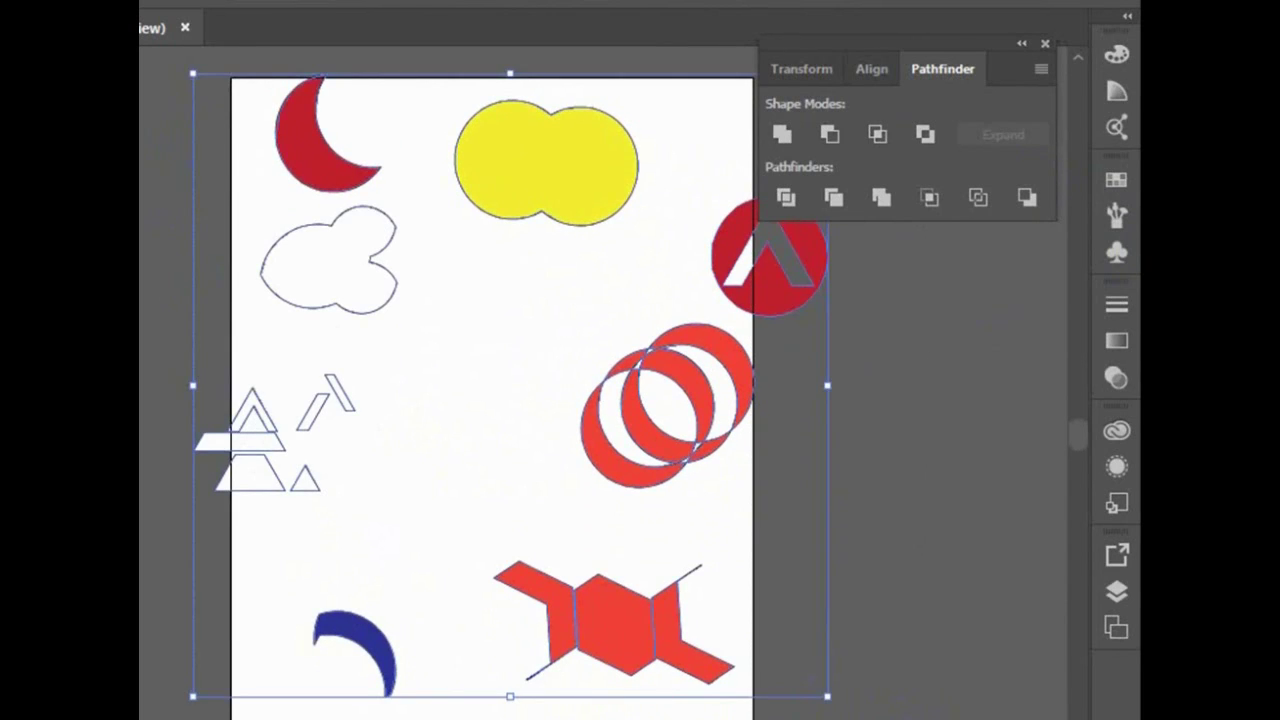